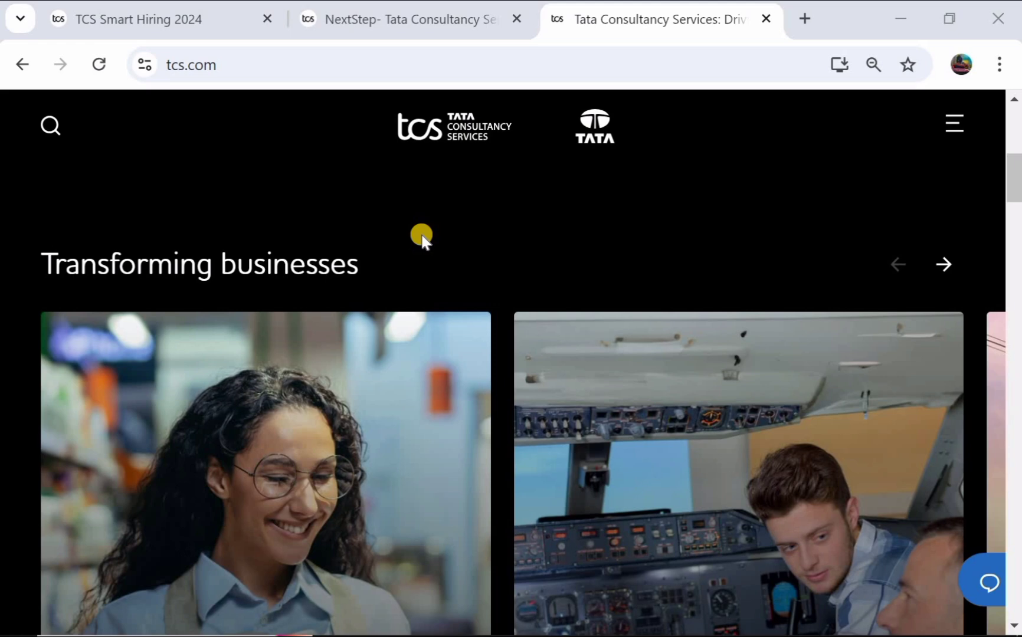
Step: Switch to the TCS Smart Hiring 2024 page and scroll to its Important Dates
{"action": "scroll", "coordinate": [421, 235], "scroll_direction": "down", "scroll_amount": 2}
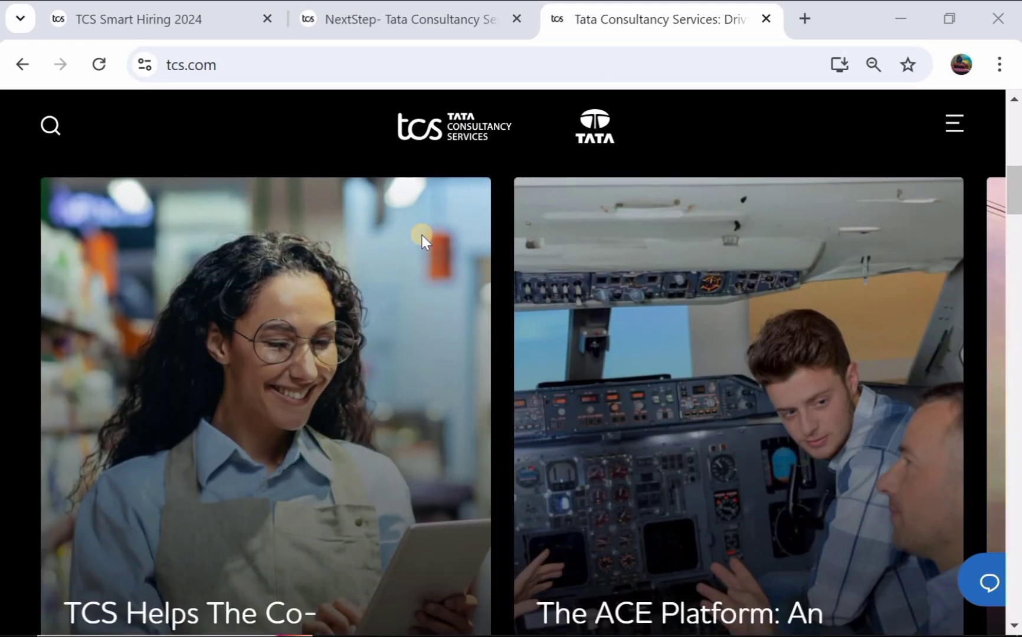
{"action": "scroll", "coordinate": [422, 236], "scroll_direction": "down", "scroll_amount": 2}
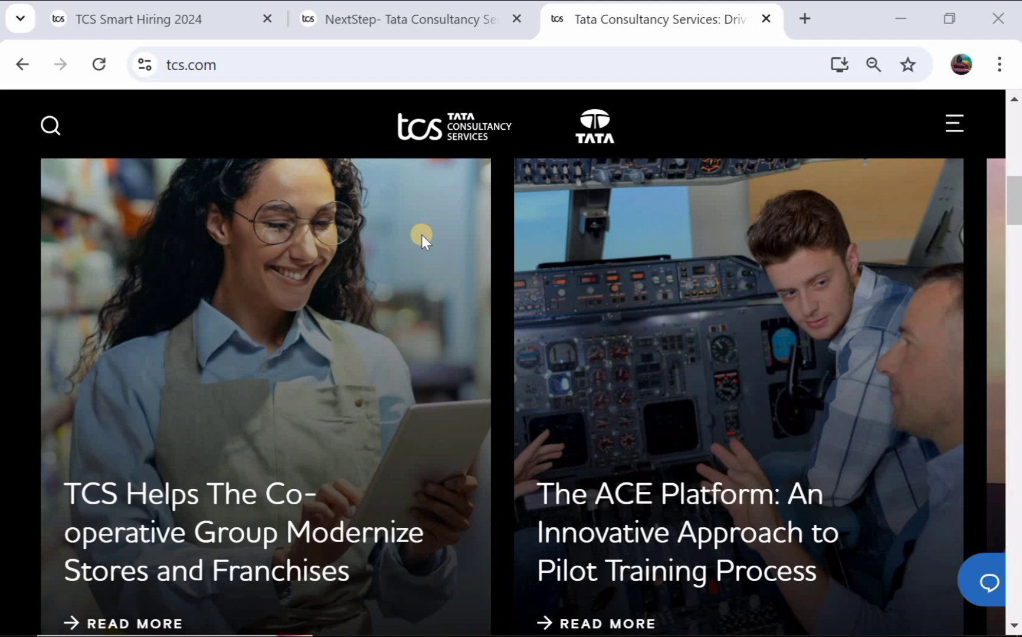
{"action": "scroll", "coordinate": [421, 236], "scroll_direction": "down", "scroll_amount": 1}
{"action": "scroll", "coordinate": [420, 232], "scroll_direction": "up", "scroll_amount": 6}
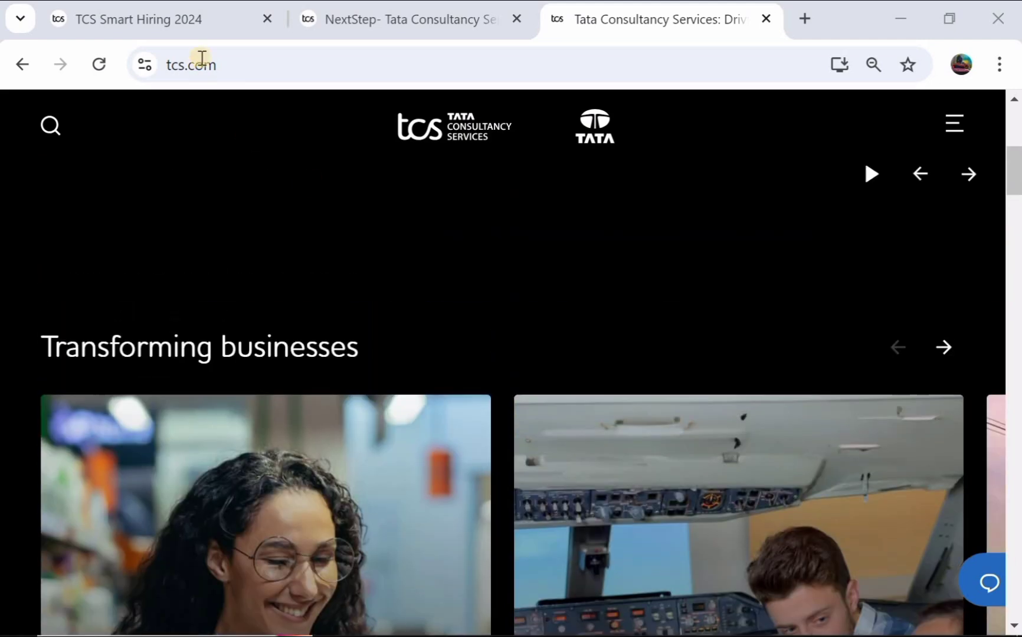
{"action": "left_click", "coordinate": [198, 21]}
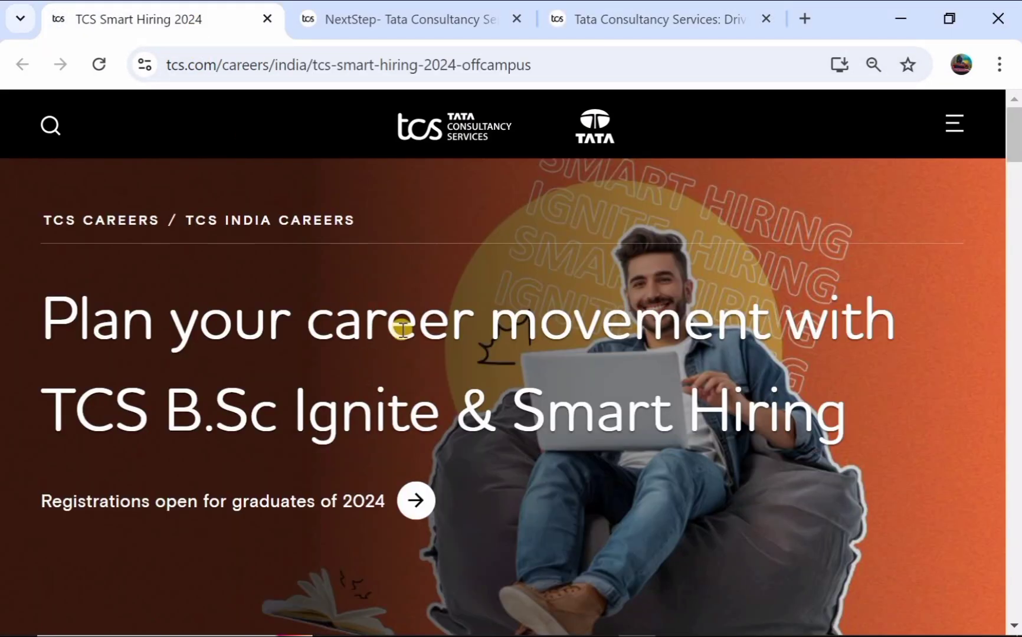
{"action": "scroll", "coordinate": [220, 394], "scroll_direction": "down", "scroll_amount": 1}
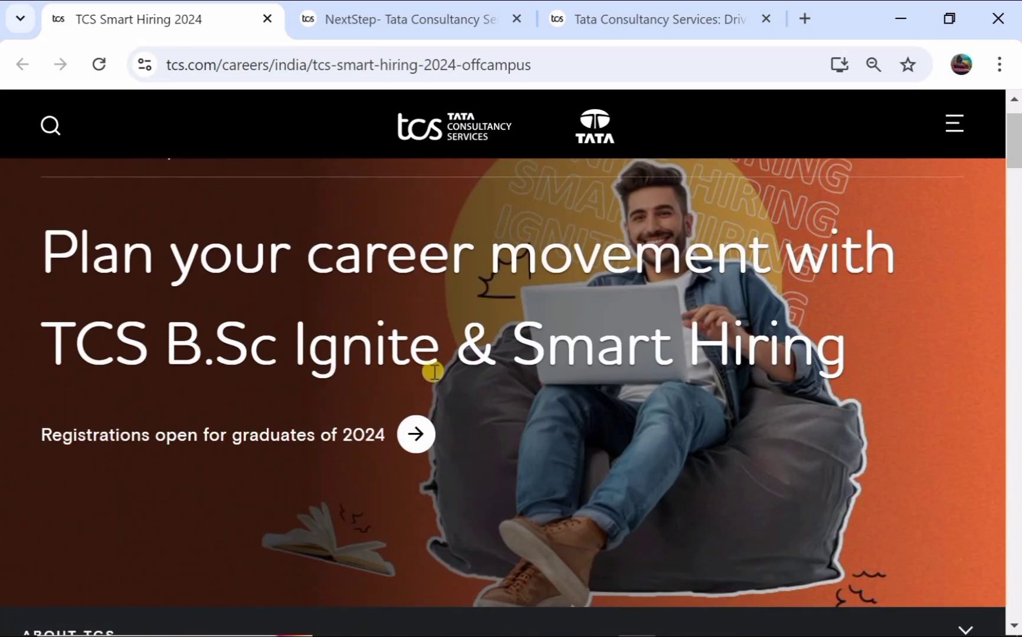
{"action": "scroll", "coordinate": [603, 361], "scroll_direction": "down", "scroll_amount": 1}
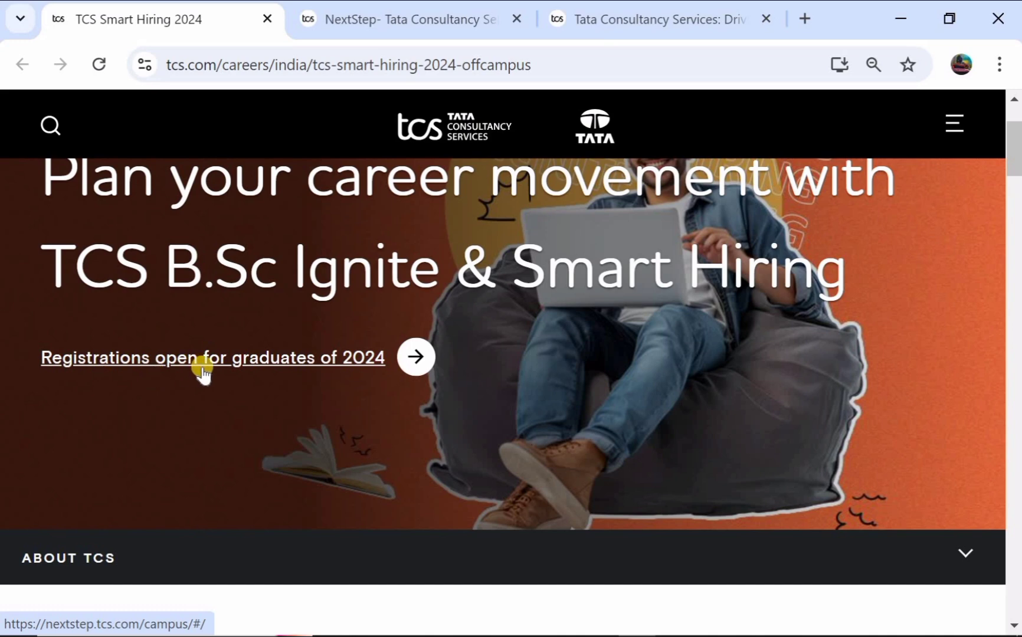
{"action": "scroll", "coordinate": [350, 371], "scroll_direction": "down", "scroll_amount": 4}
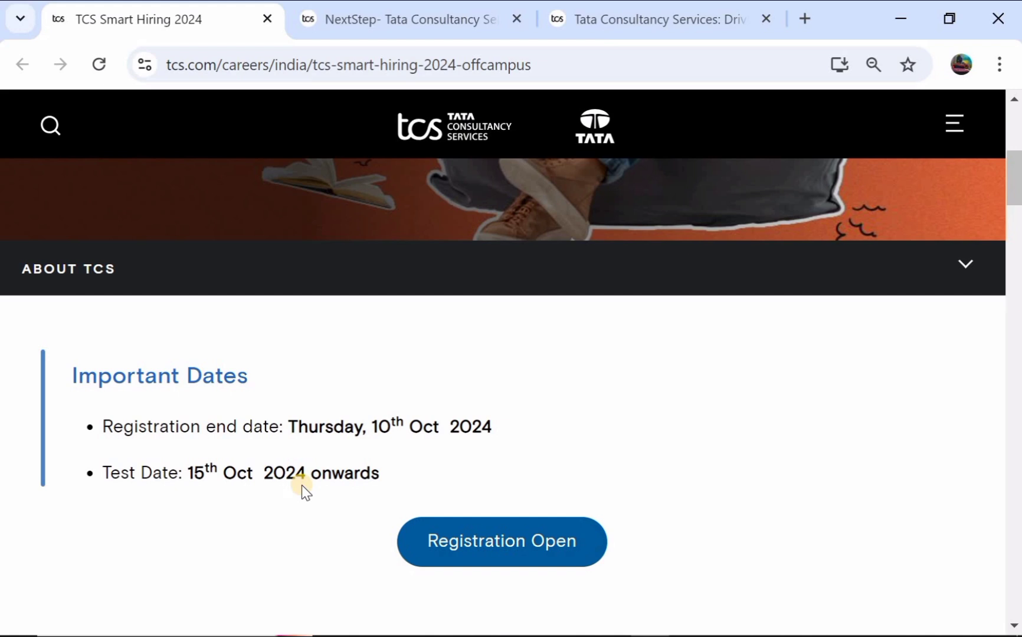
Step: Read through the About and TCS B.Sc Ignite program sections
{"action": "scroll", "coordinate": [302, 484], "scroll_direction": "down", "scroll_amount": 5}
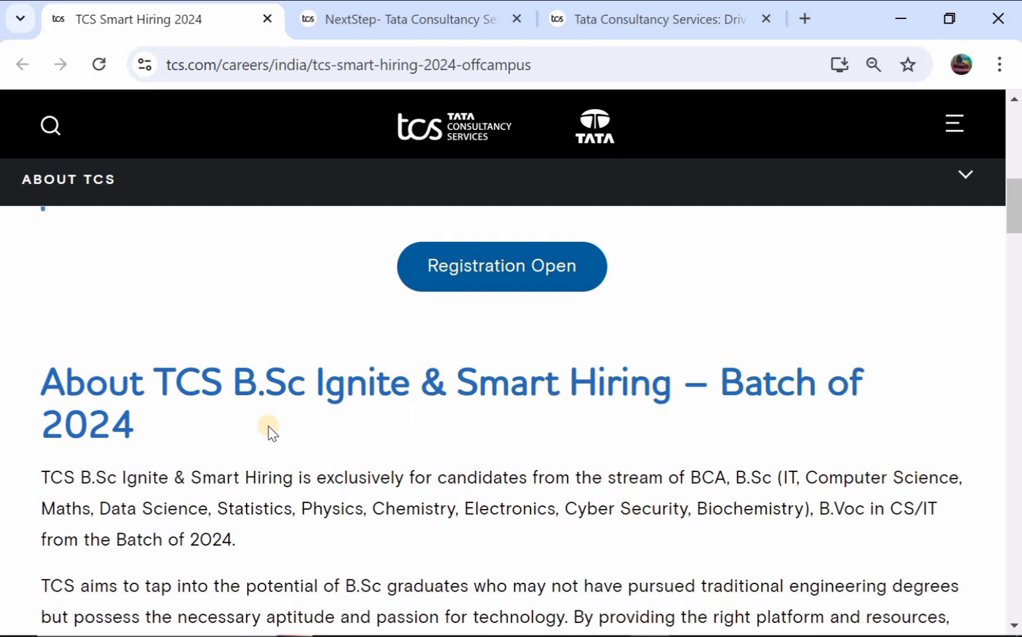
{"action": "scroll", "coordinate": [234, 431], "scroll_direction": "down", "scroll_amount": 1}
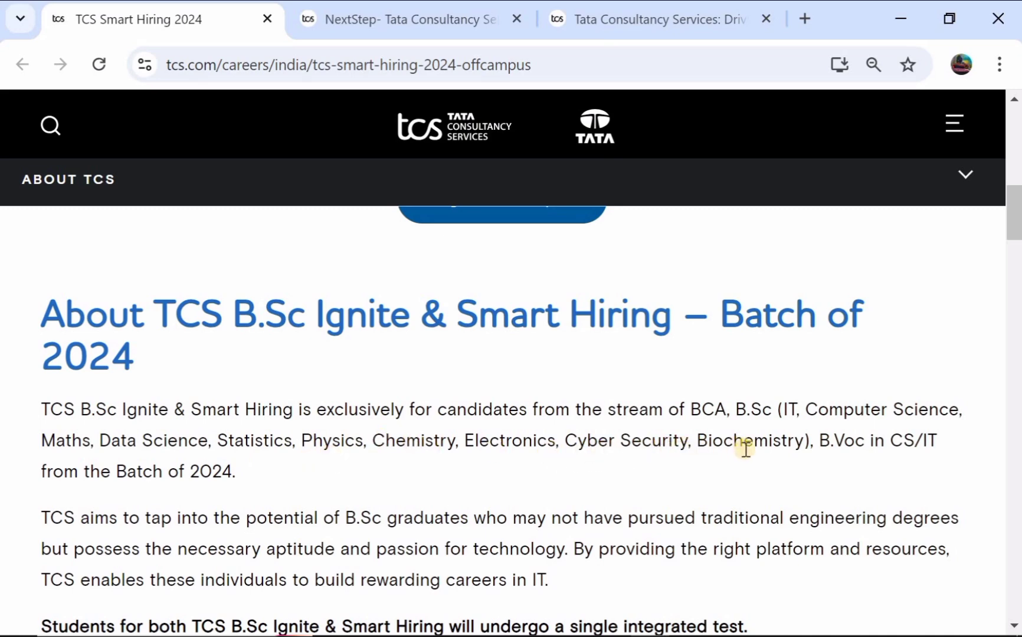
{"action": "scroll", "coordinate": [551, 444], "scroll_direction": "down", "scroll_amount": 3}
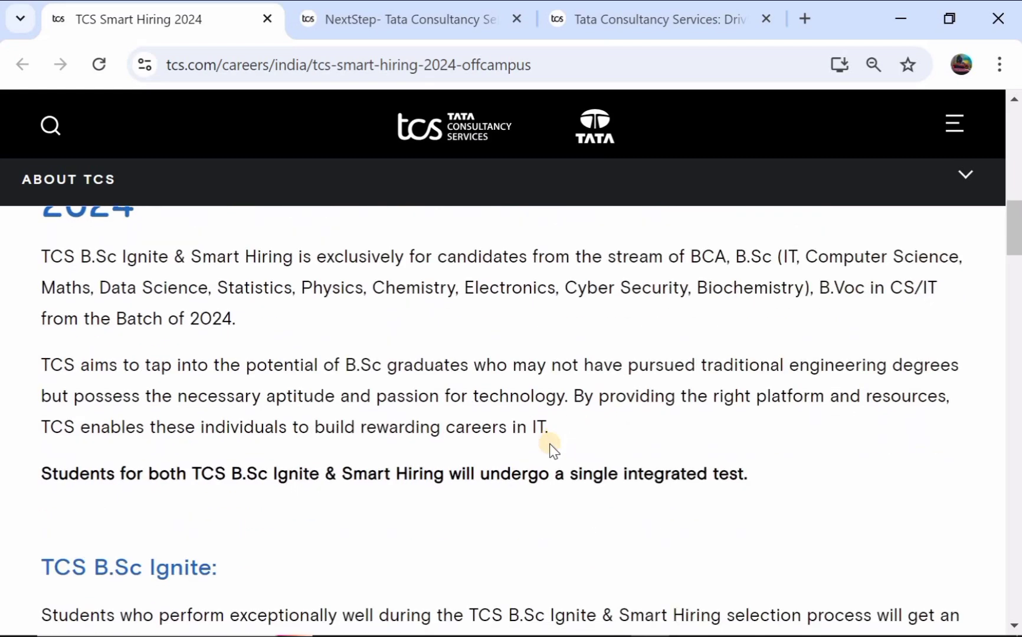
{"action": "scroll", "coordinate": [315, 395], "scroll_direction": "down", "scroll_amount": 1}
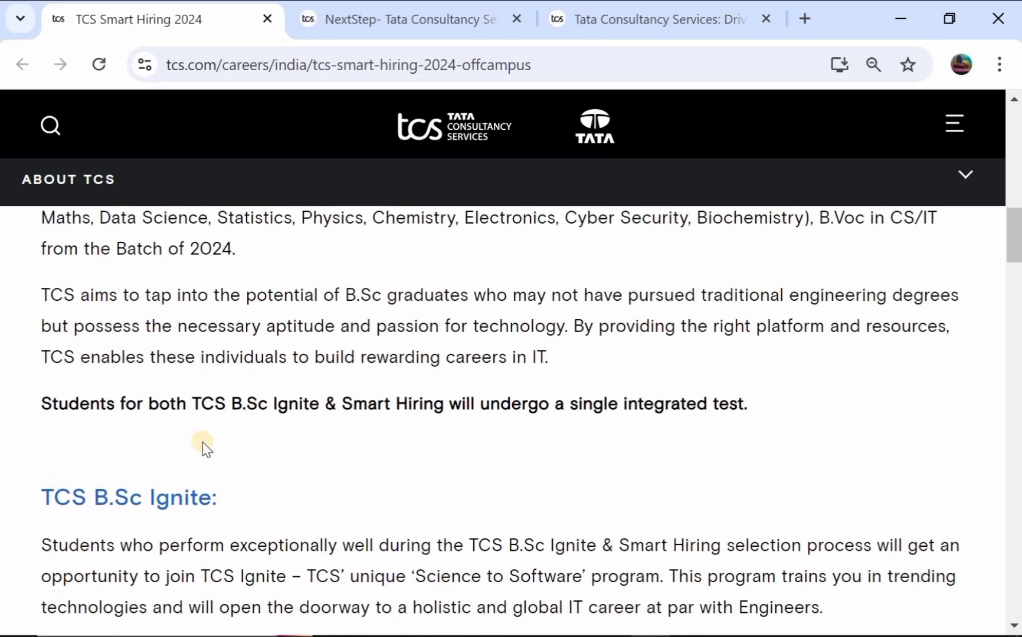
{"action": "scroll", "coordinate": [255, 455], "scroll_direction": "down", "scroll_amount": 1}
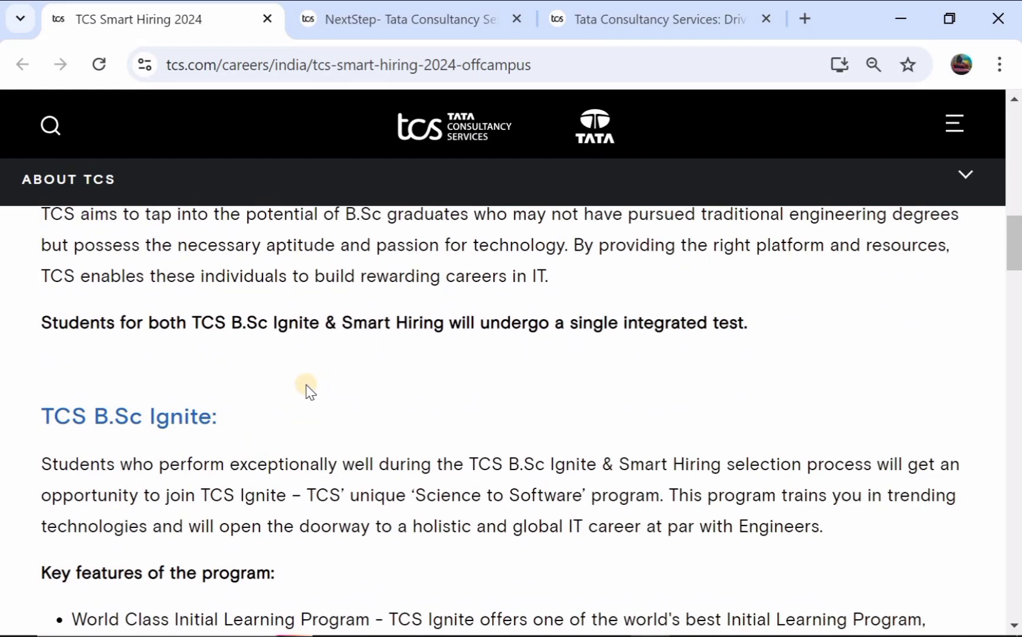
{"action": "scroll", "coordinate": [146, 428], "scroll_direction": "down", "scroll_amount": 1}
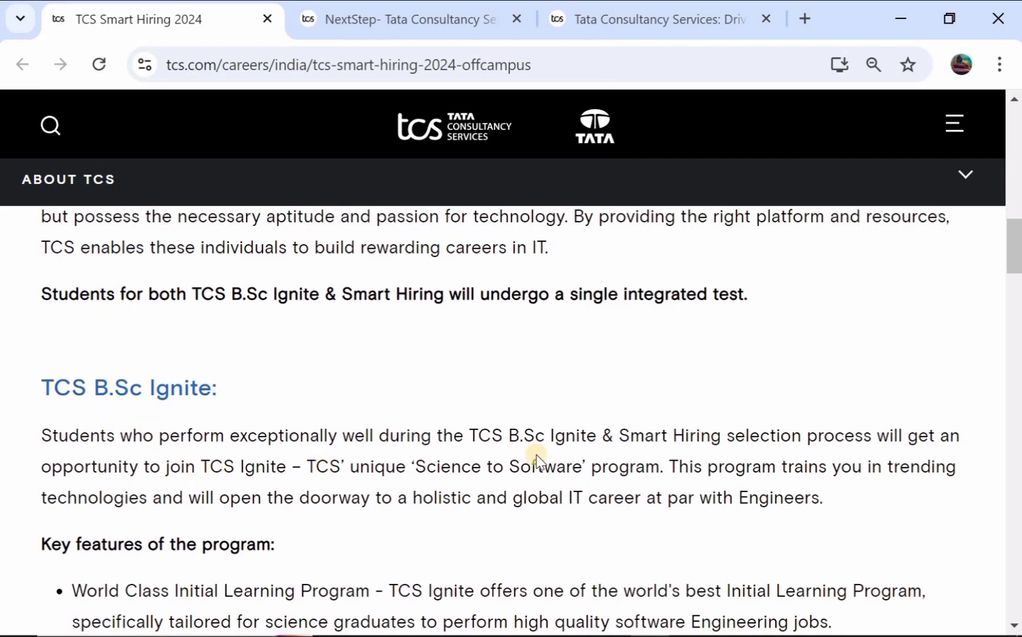
{"action": "scroll", "coordinate": [534, 455], "scroll_direction": "down", "scroll_amount": 4}
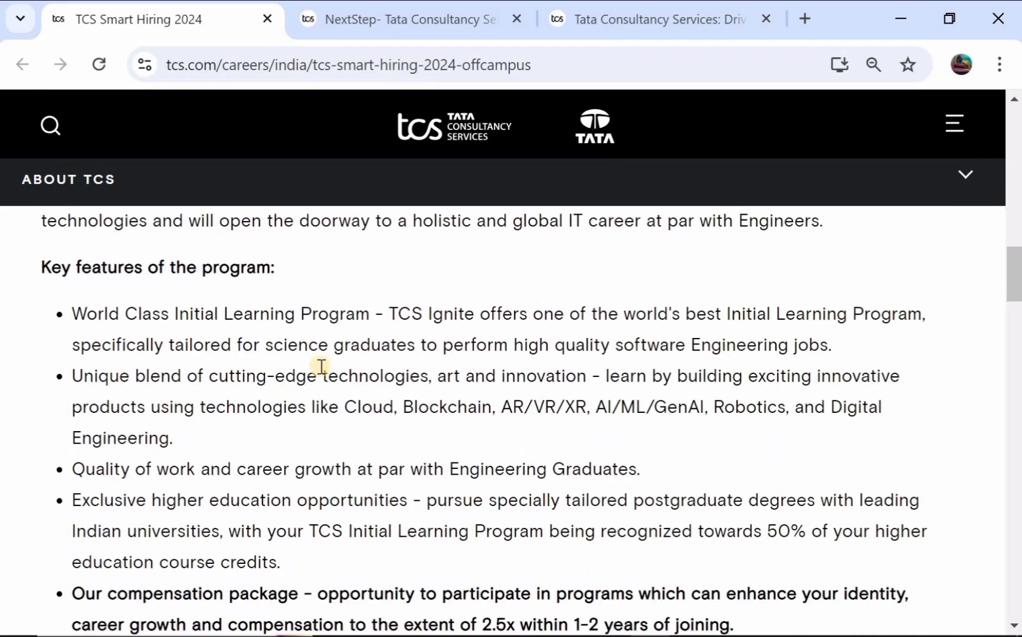
{"action": "scroll", "coordinate": [399, 361], "scroll_direction": "down", "scroll_amount": 3}
{"action": "scroll", "coordinate": [400, 363], "scroll_direction": "up", "scroll_amount": 3}
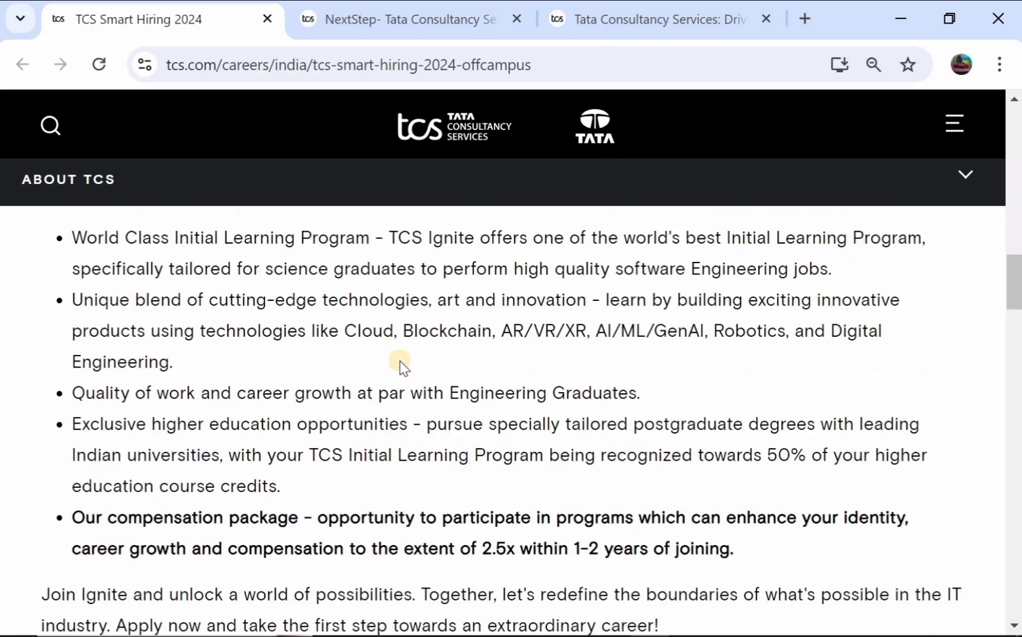
{"action": "scroll", "coordinate": [382, 369], "scroll_direction": "up", "scroll_amount": 5}
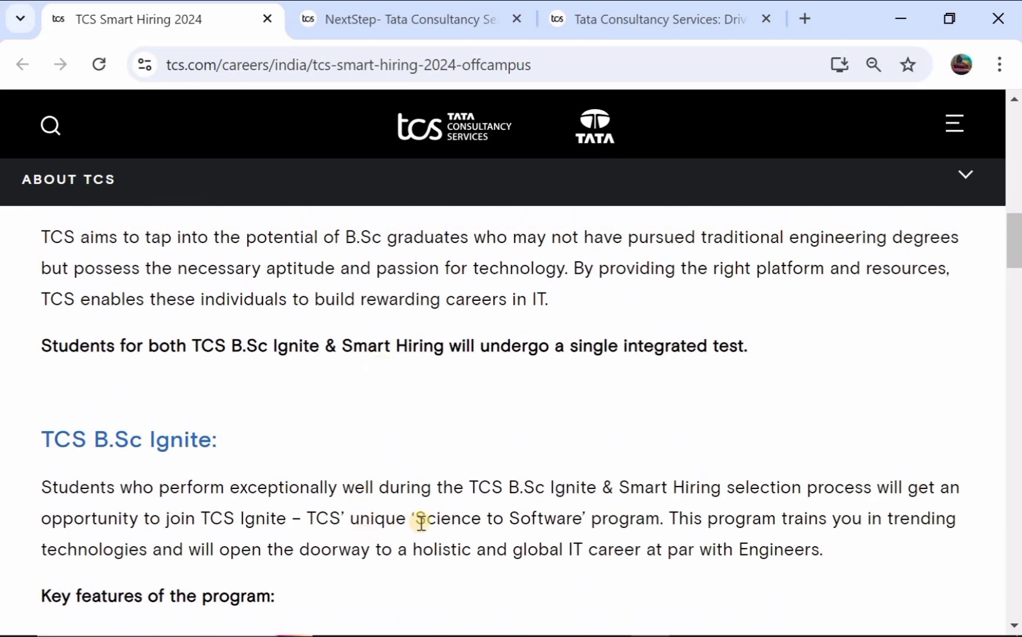
Step: Highlight the Science to Software program name, then clear it and continue reading
{"action": "left_click_drag", "start_coordinate": [426, 522], "coordinate": [650, 525]}
{"action": "scroll", "coordinate": [645, 529], "scroll_direction": "down", "scroll_amount": 2}
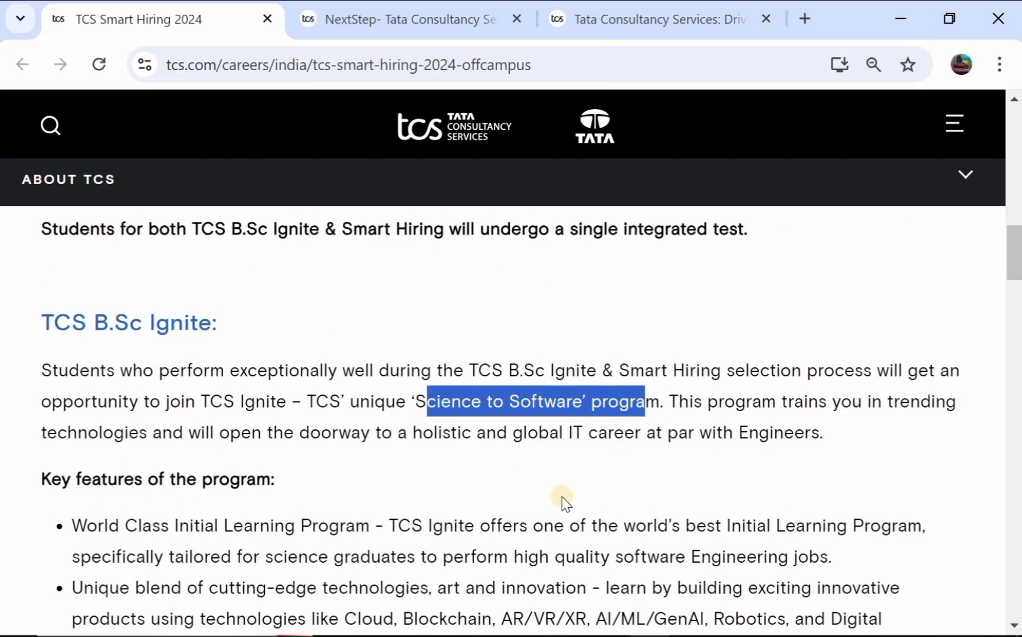
{"action": "left_click", "coordinate": [564, 501]}
{"action": "scroll", "coordinate": [564, 500], "scroll_direction": "down", "scroll_amount": 7}
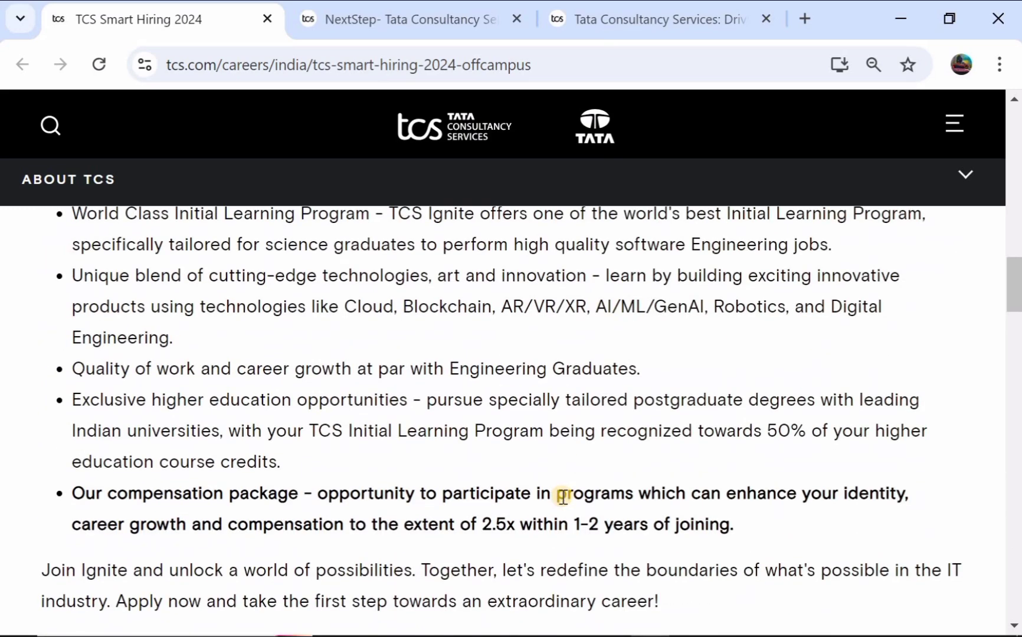
{"action": "scroll", "coordinate": [564, 500], "scroll_direction": "down", "scroll_amount": 3}
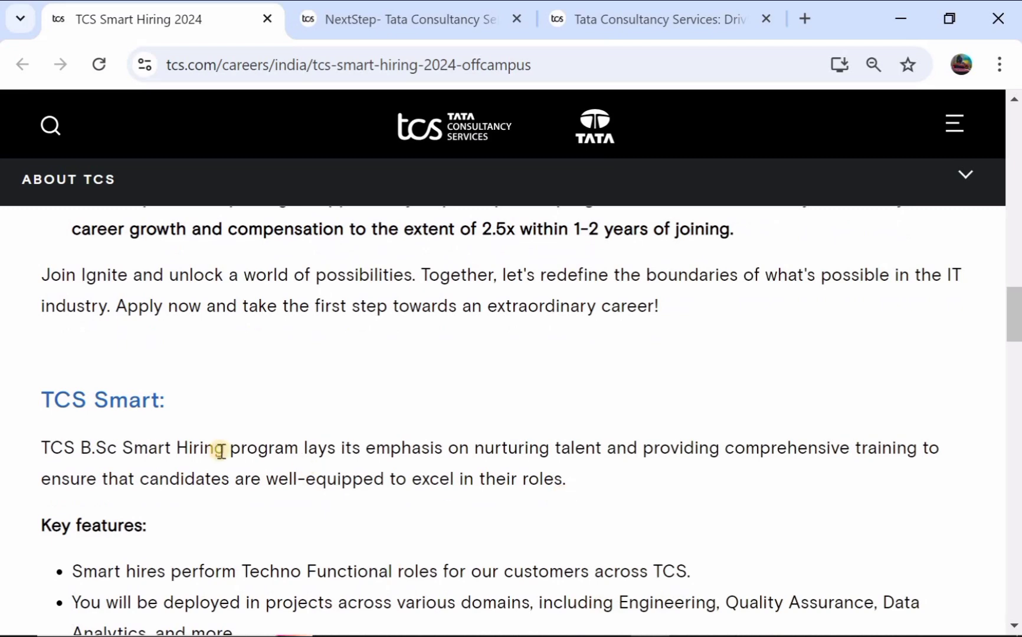
{"action": "scroll", "coordinate": [371, 467], "scroll_direction": "down", "scroll_amount": 5}
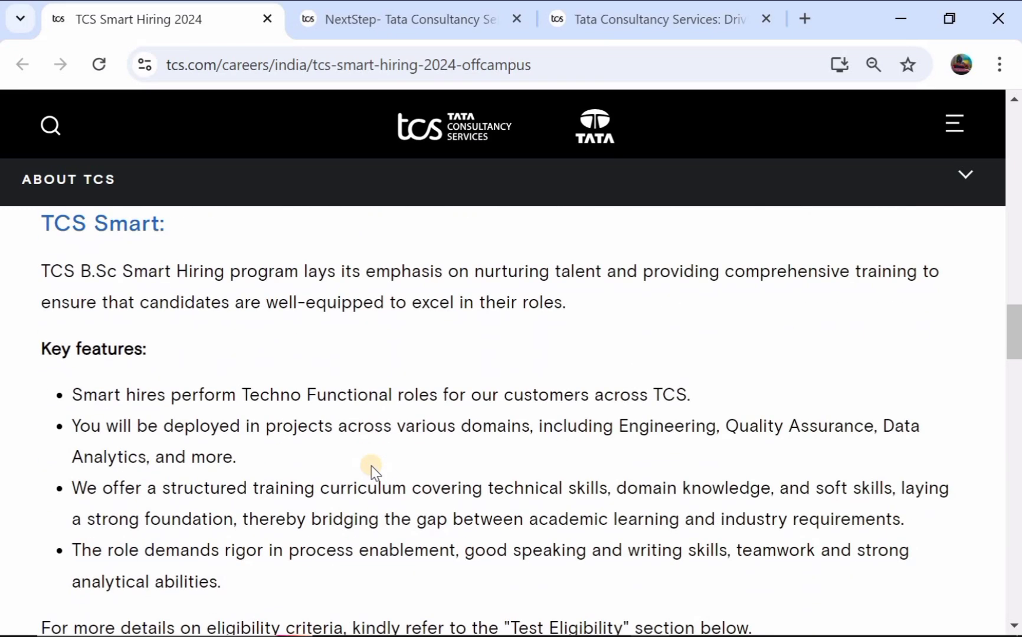
{"action": "scroll", "coordinate": [372, 466], "scroll_direction": "down", "scroll_amount": 3}
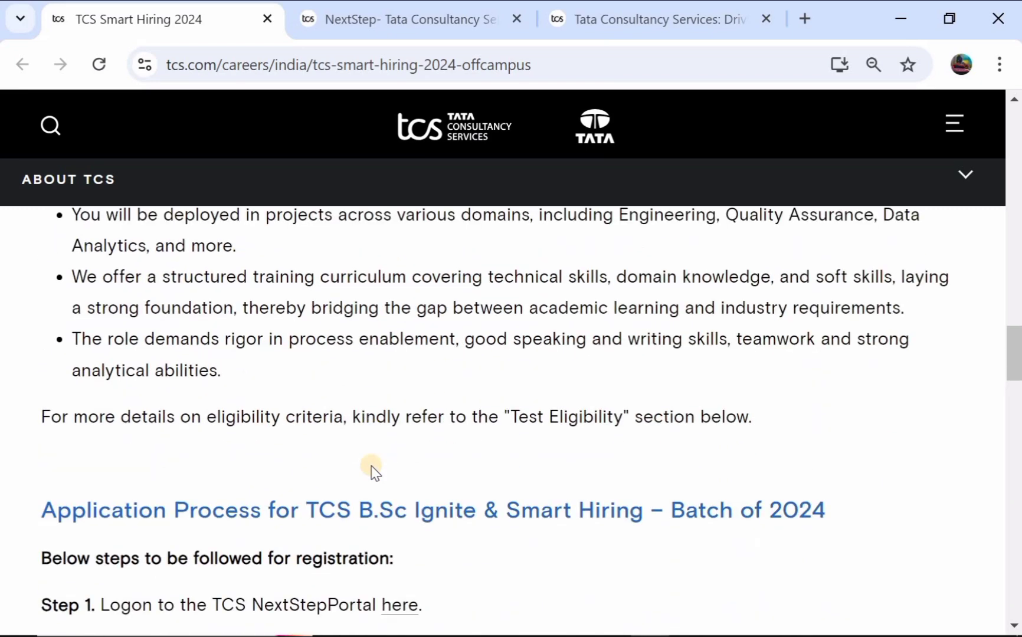
{"action": "scroll", "coordinate": [132, 520], "scroll_direction": "down", "scroll_amount": 2}
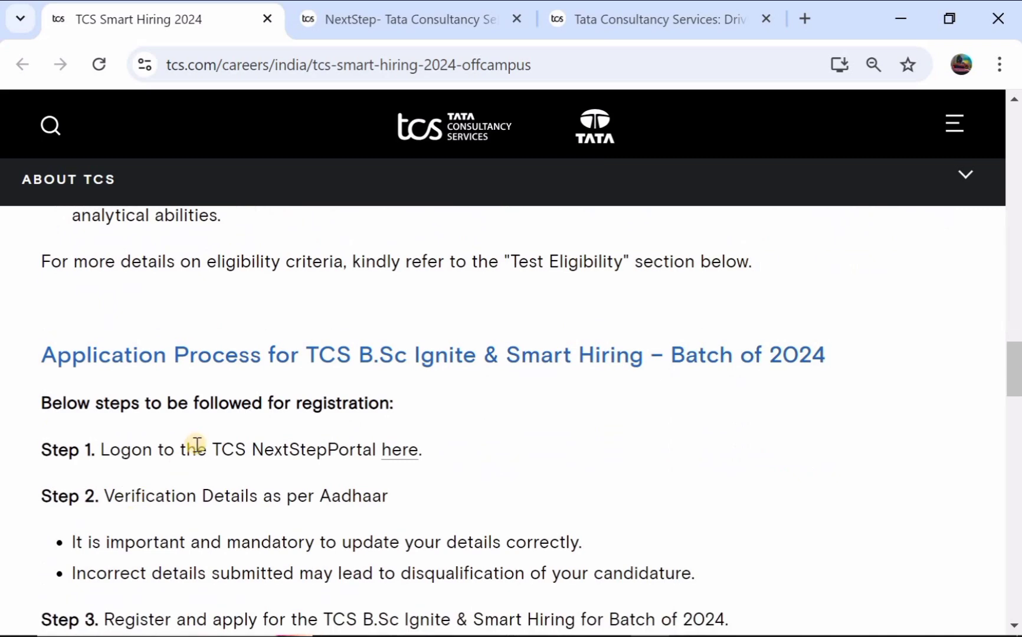
{"action": "scroll", "coordinate": [278, 456], "scroll_direction": "down", "scroll_amount": 10}
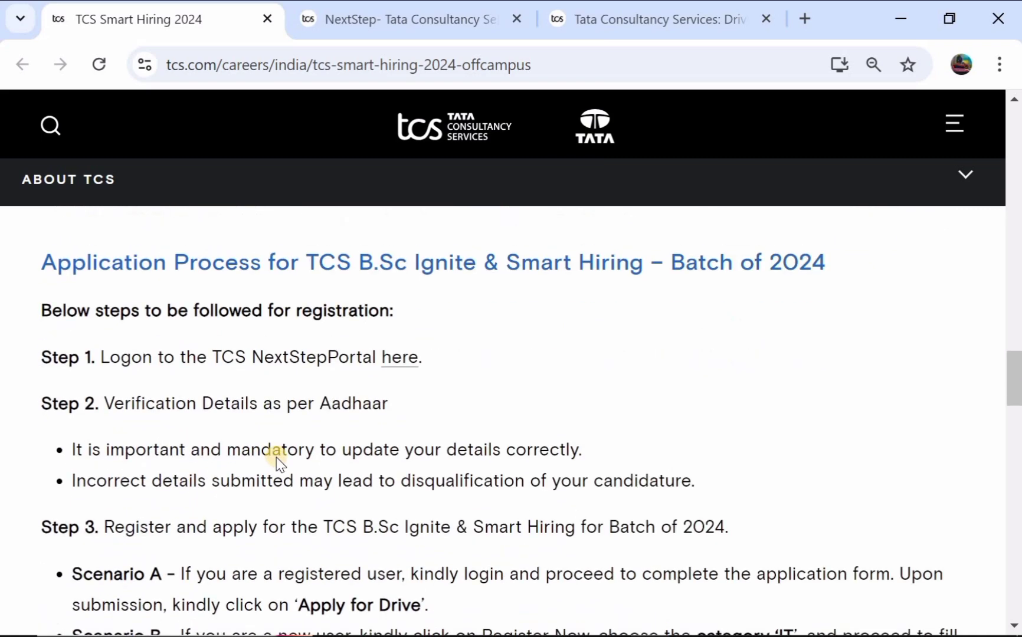
{"action": "scroll", "coordinate": [276, 457], "scroll_direction": "down", "scroll_amount": 1}
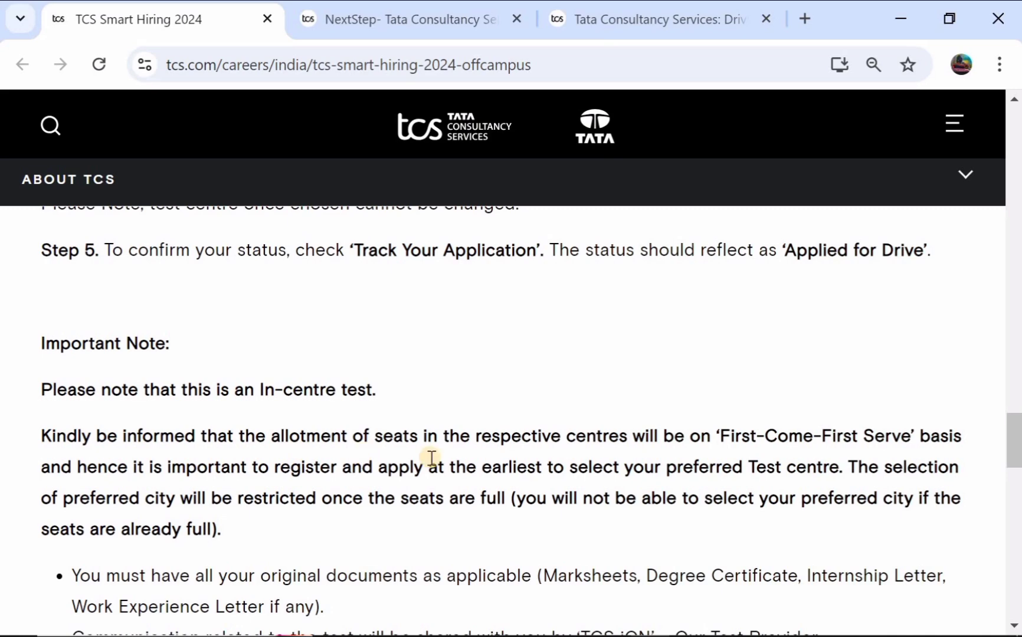
{"action": "scroll", "coordinate": [430, 458], "scroll_direction": "down", "scroll_amount": 4}
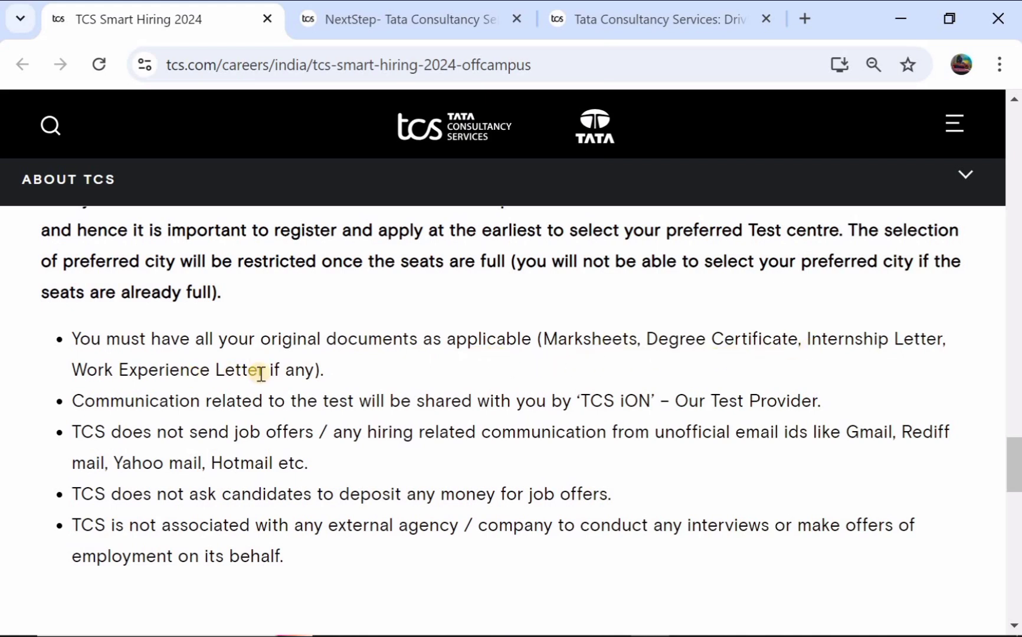
{"action": "scroll", "coordinate": [260, 373], "scroll_direction": "down", "scroll_amount": 1}
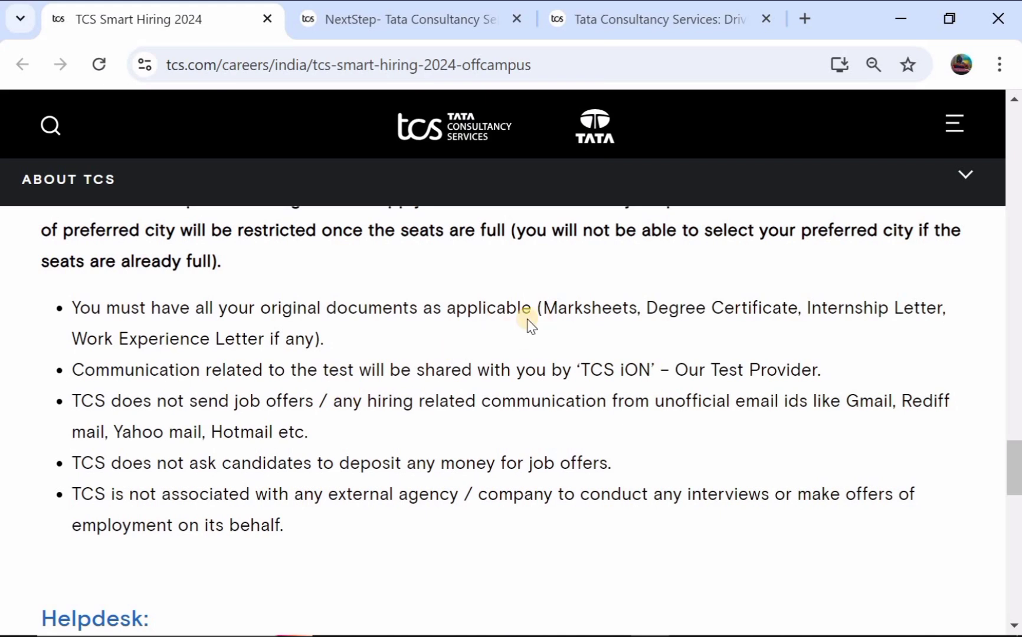
{"action": "scroll", "coordinate": [527, 318], "scroll_direction": "down", "scroll_amount": 1}
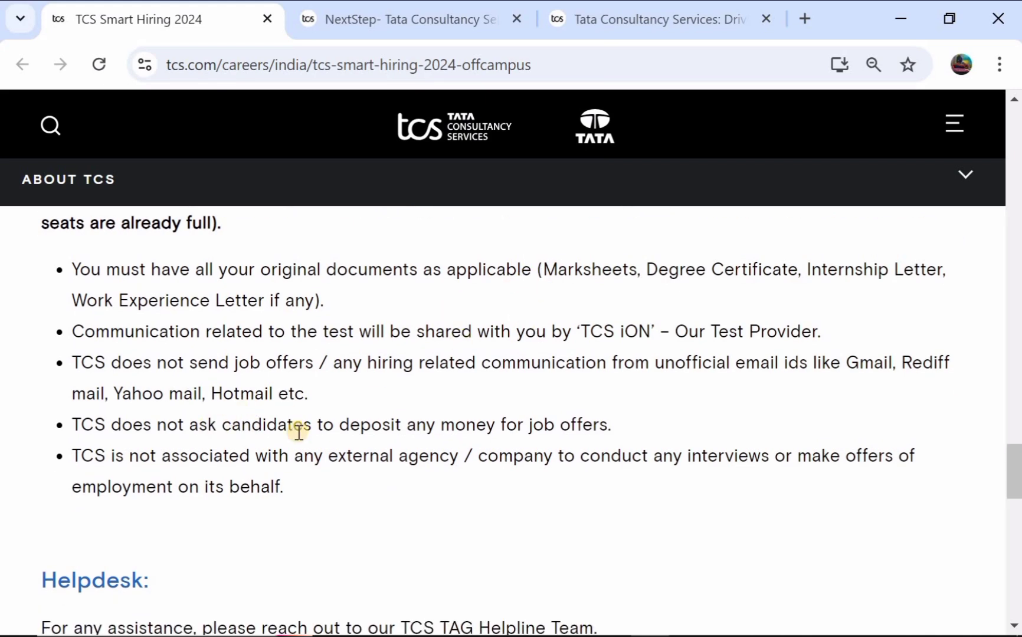
{"action": "scroll", "coordinate": [422, 432], "scroll_direction": "down", "scroll_amount": 3}
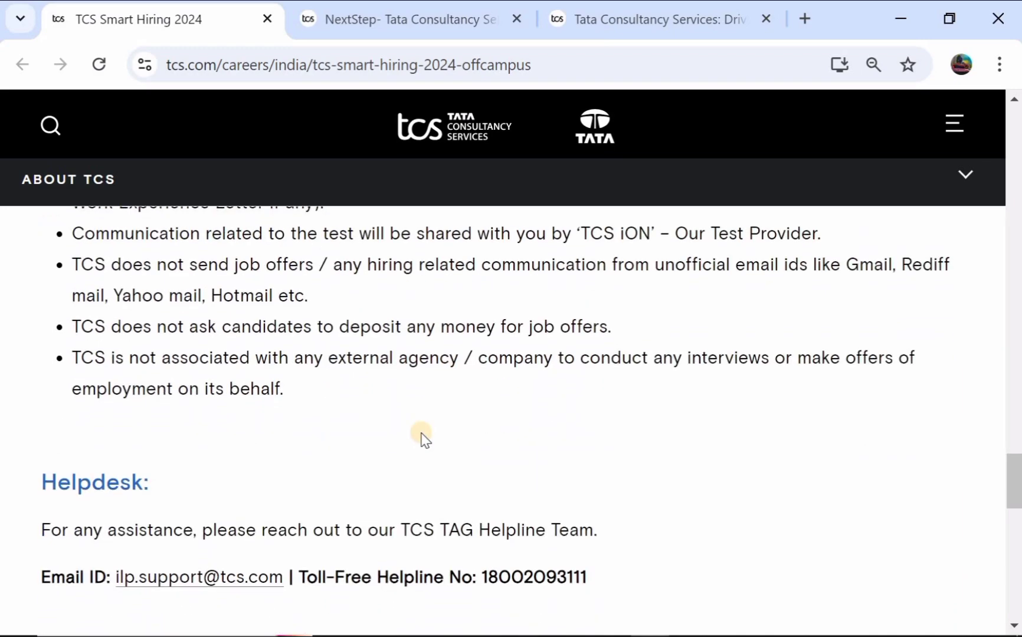
{"action": "scroll", "coordinate": [423, 432], "scroll_direction": "up", "scroll_amount": 10}
{"action": "scroll", "coordinate": [422, 433], "scroll_direction": "up", "scroll_amount": 20}
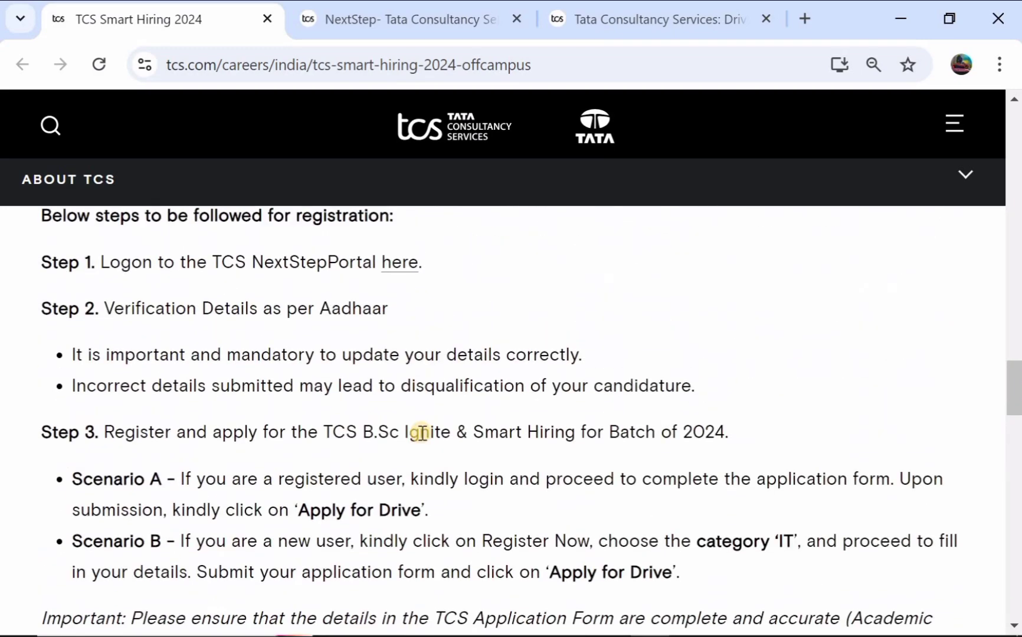
{"action": "scroll", "coordinate": [423, 435], "scroll_direction": "down", "scroll_amount": 1}
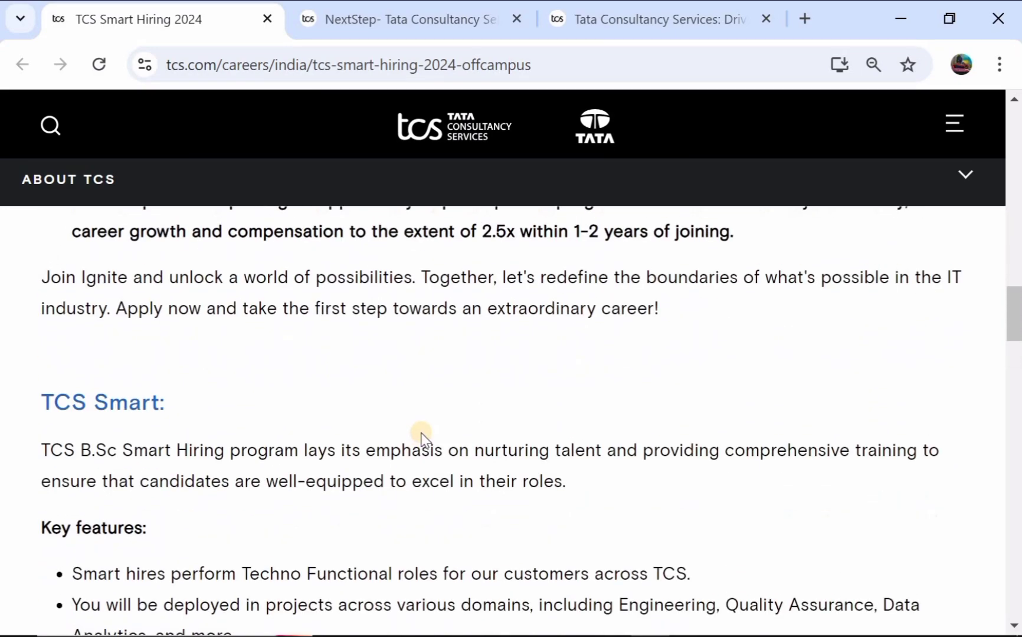
{"action": "scroll", "coordinate": [423, 438], "scroll_direction": "up", "scroll_amount": 2}
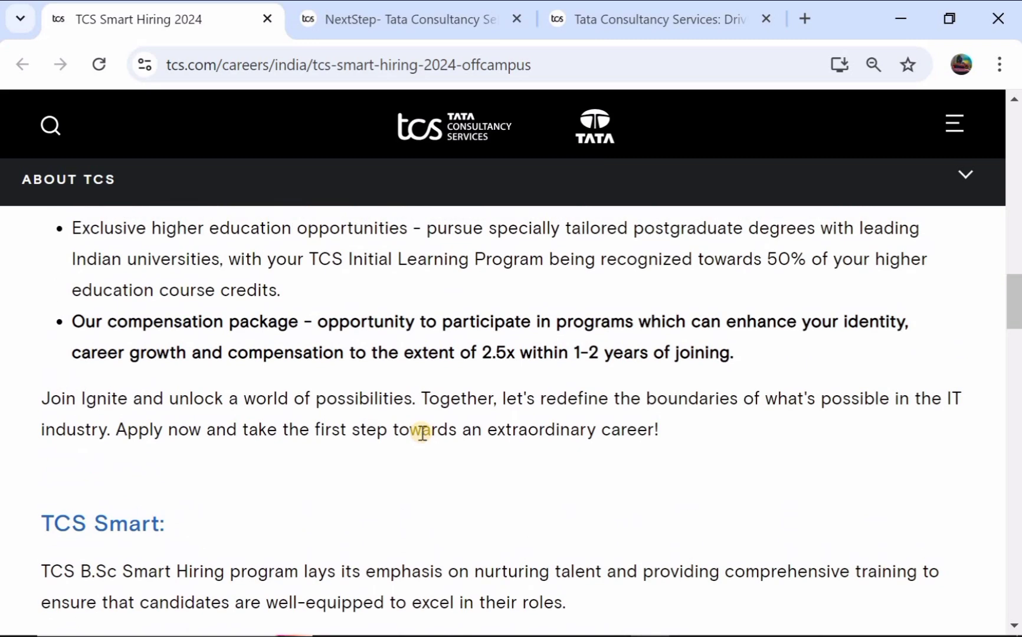
Step: Switch to the NextStep browser tab showing the 'Welcome aboard TCS NextStep!' page
{"action": "key", "text": "ctrl+Tab"}
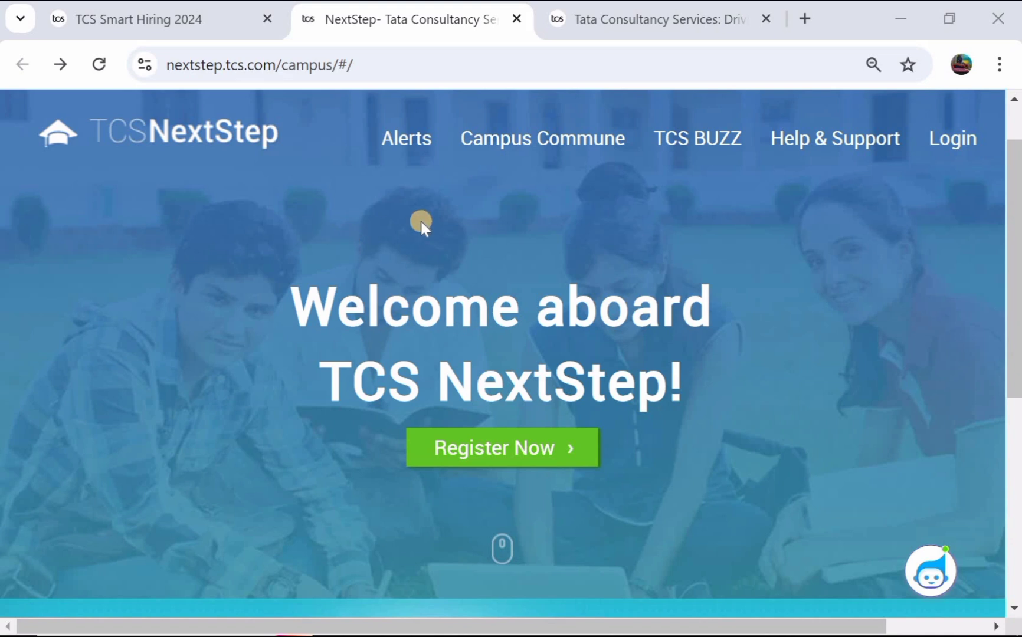
{"action": "scroll", "coordinate": [421, 221], "scroll_direction": "down", "scroll_amount": 1}
{"action": "scroll", "coordinate": [421, 222], "scroll_direction": "up", "scroll_amount": 2}
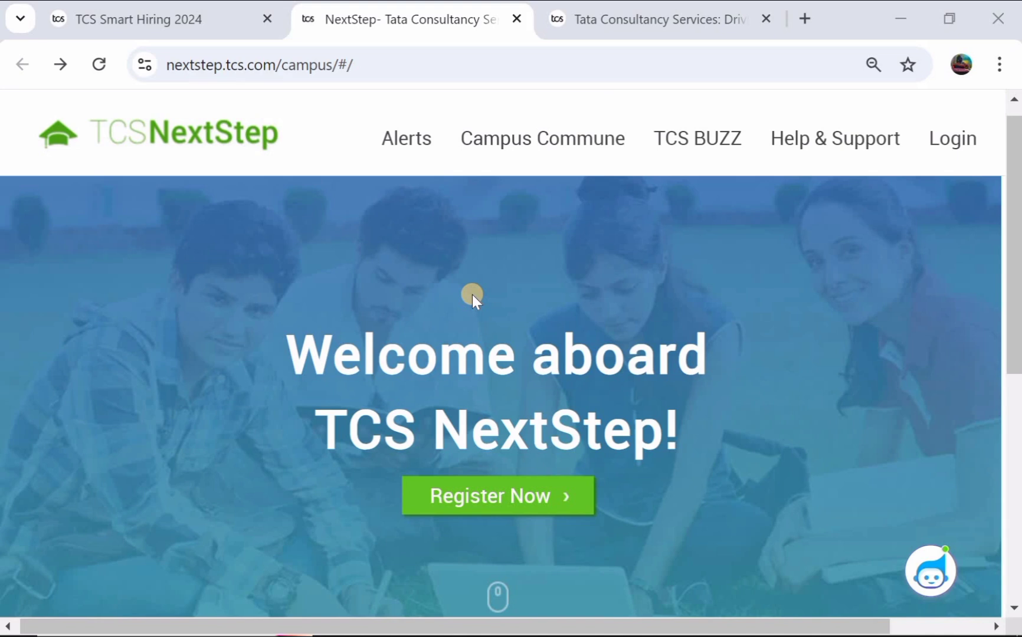
{"action": "scroll", "coordinate": [472, 294], "scroll_direction": "down", "scroll_amount": 1}
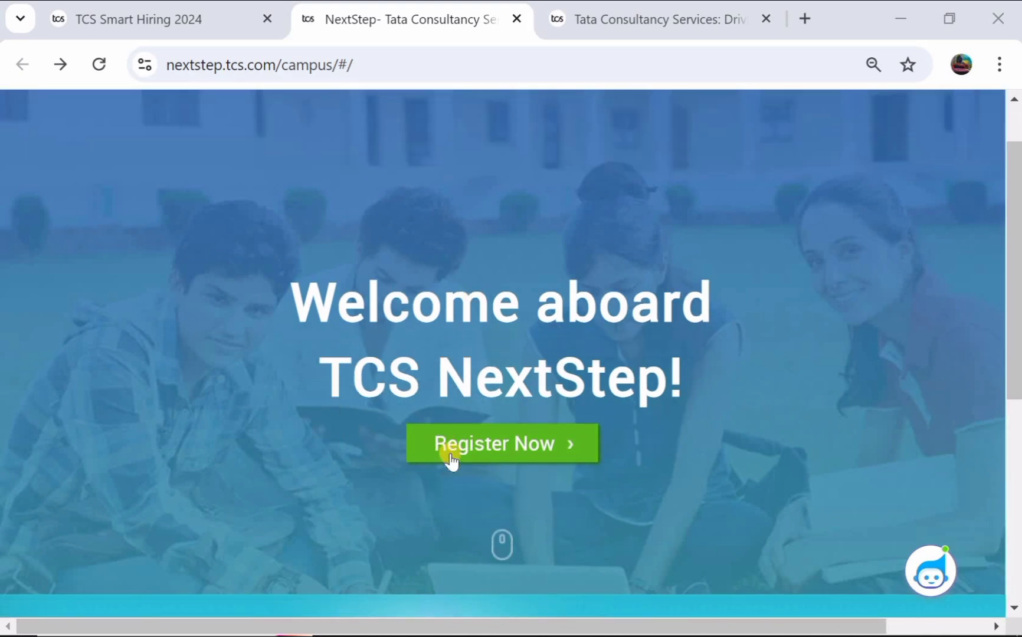
Step: Start a new registration with Register Now to reach the IT/BPS Select Category page
{"action": "left_click", "coordinate": [465, 455]}
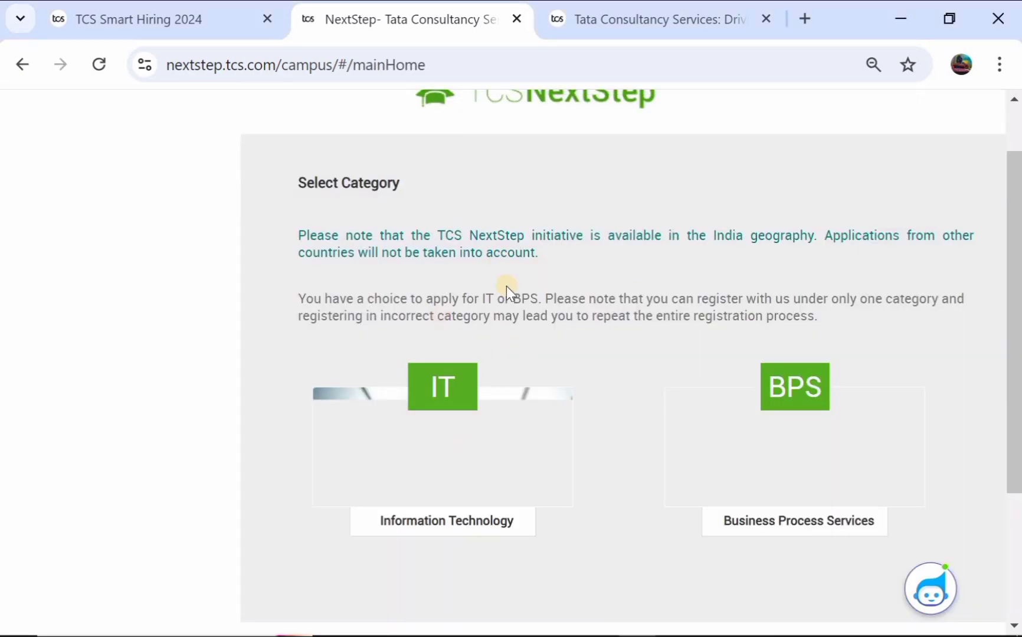
{"action": "scroll", "coordinate": [458, 263], "scroll_direction": "up", "scroll_amount": 1}
{"action": "scroll", "coordinate": [457, 263], "scroll_direction": "down", "scroll_amount": 1}
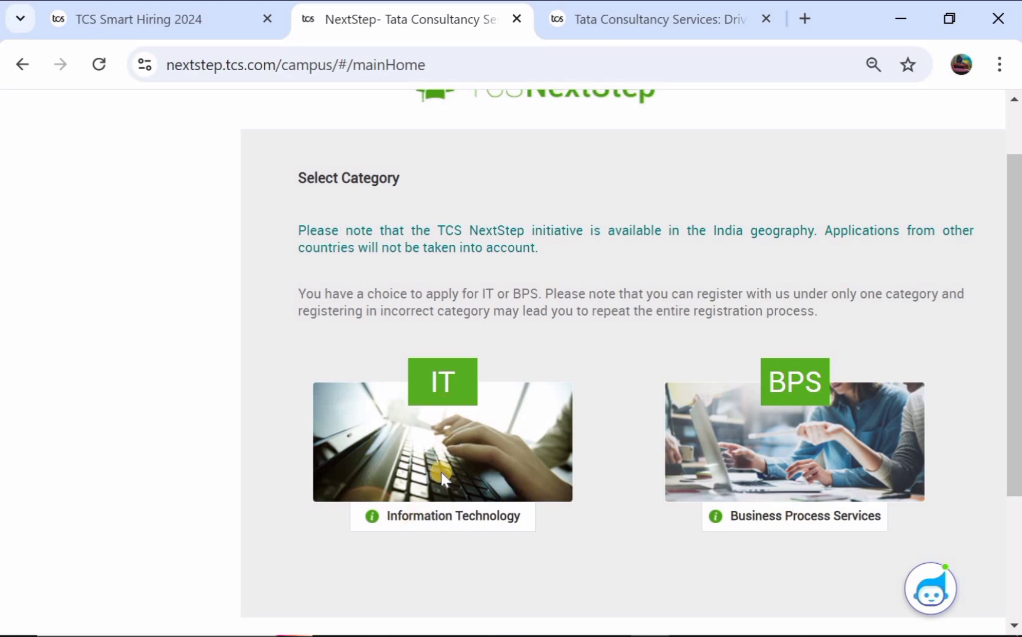
Step: Choose the IT category and submit the emailed OTP verification code
{"action": "left_click", "coordinate": [472, 384]}
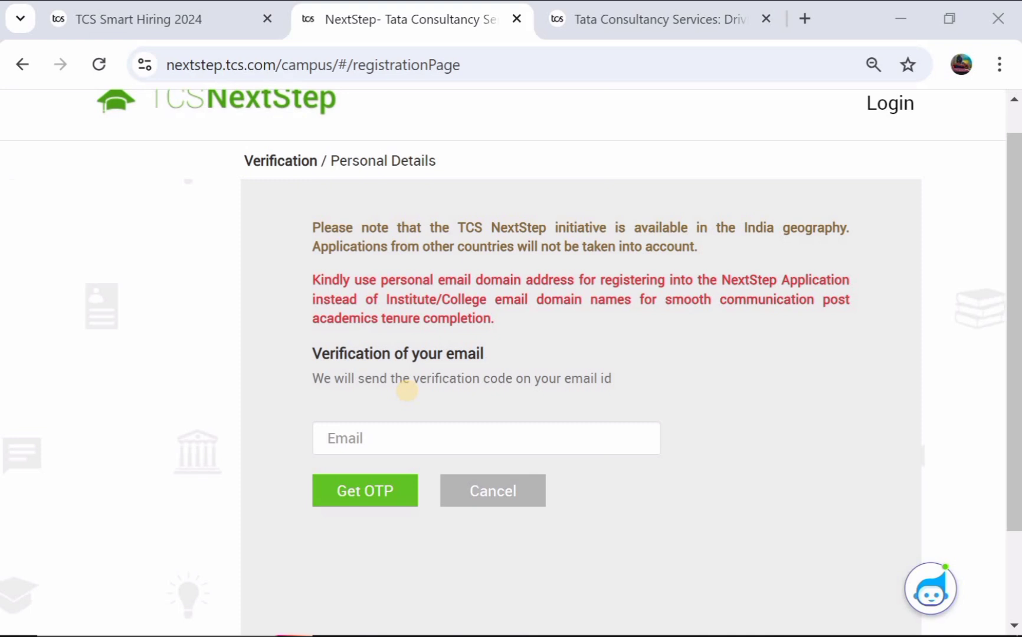
{"action": "scroll", "coordinate": [407, 392], "scroll_direction": "down", "scroll_amount": 1}
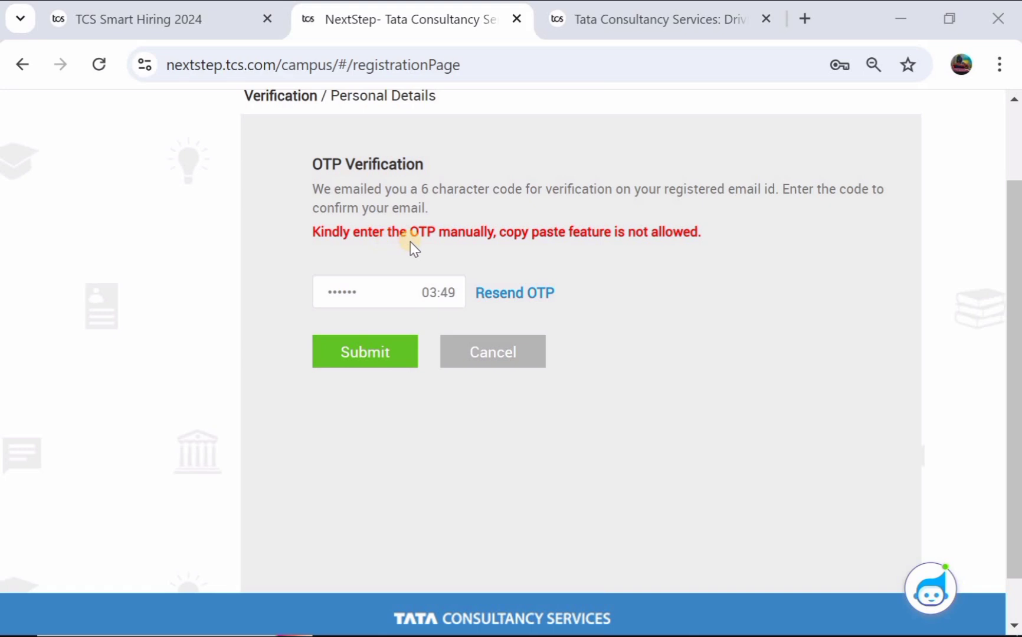
{"action": "left_click", "coordinate": [376, 350]}
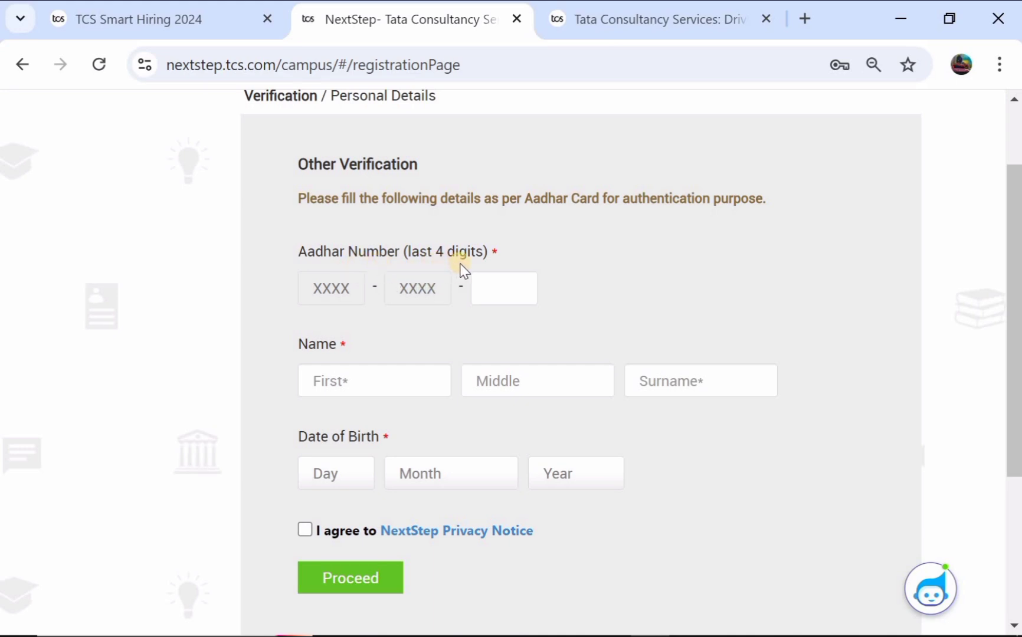
Step: Enter the last four Aadhar digits and the candidate's first name and surname
{"action": "left_click", "coordinate": [488, 282]}
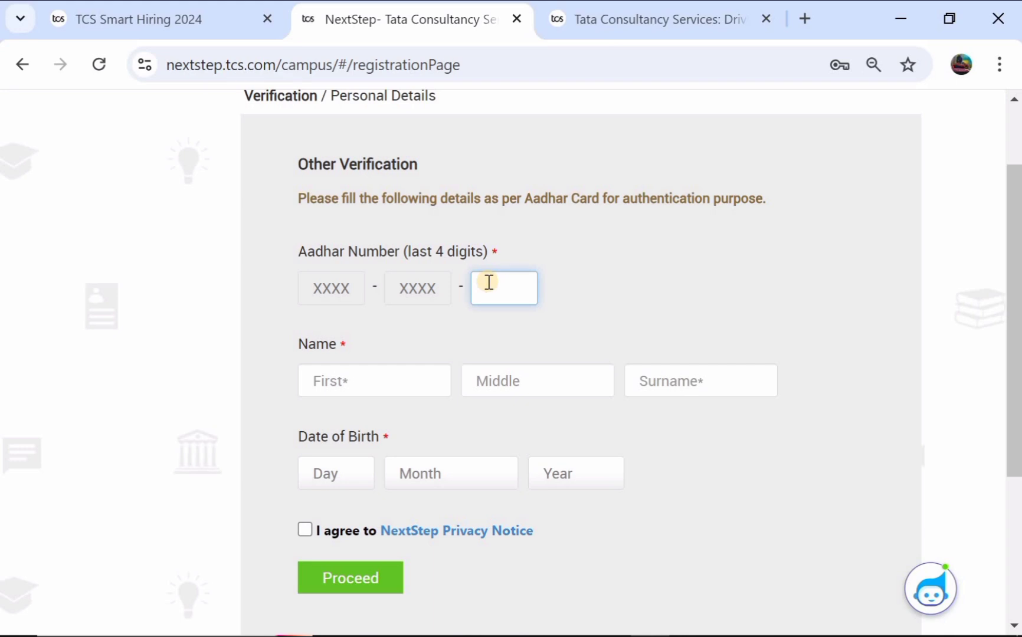
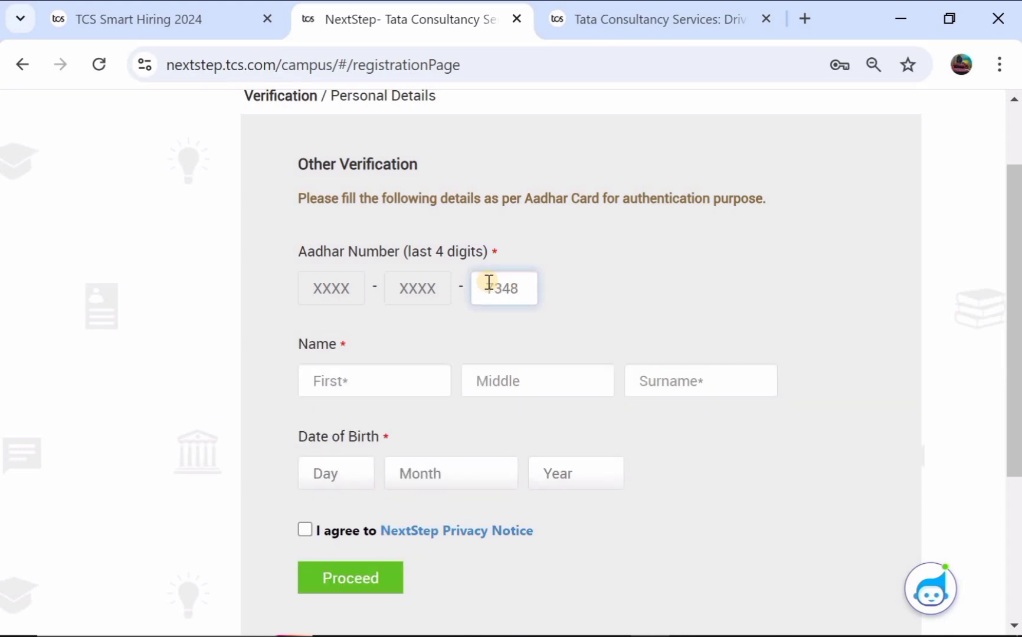
{"action": "left_click", "coordinate": [338, 385]}
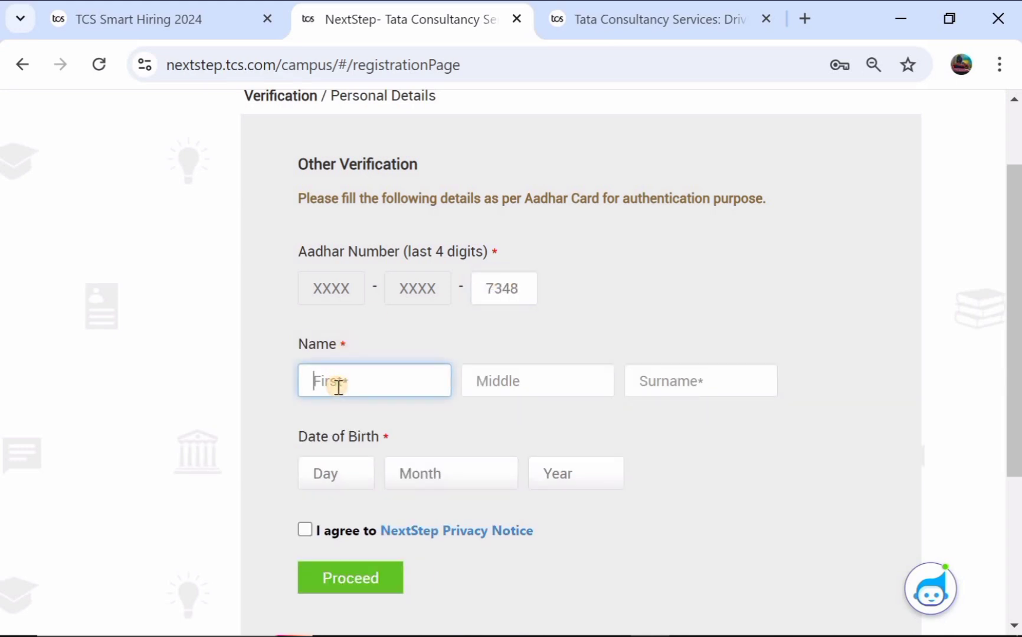
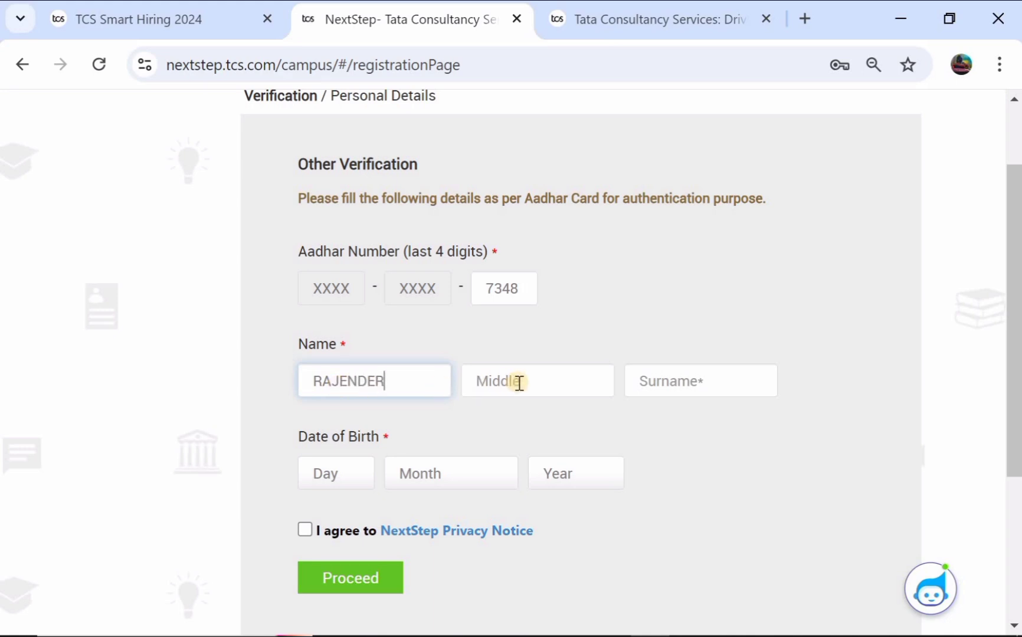
{"action": "left_click", "coordinate": [664, 386]}
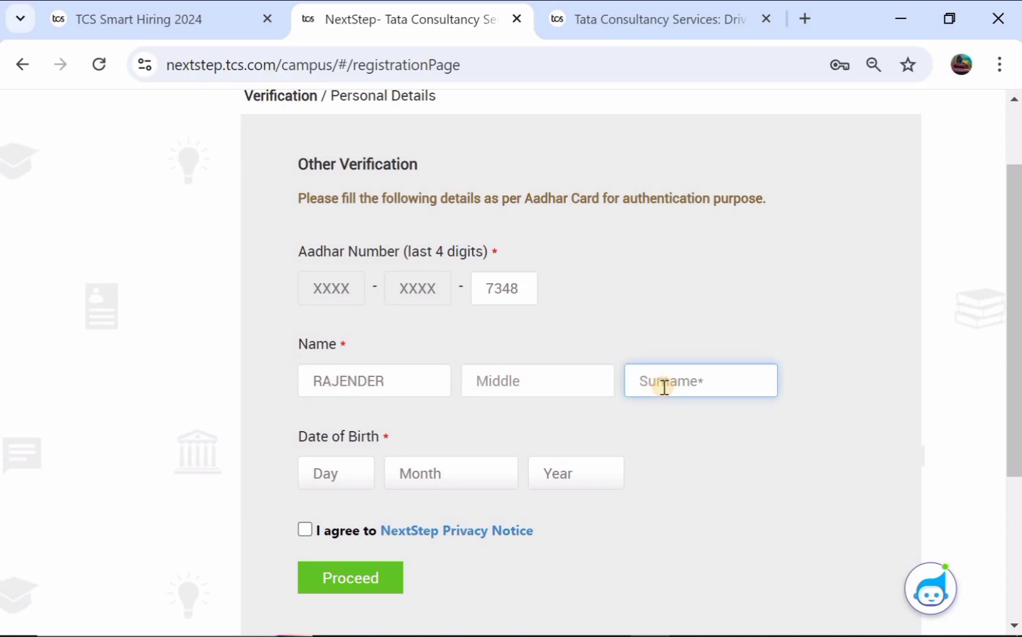
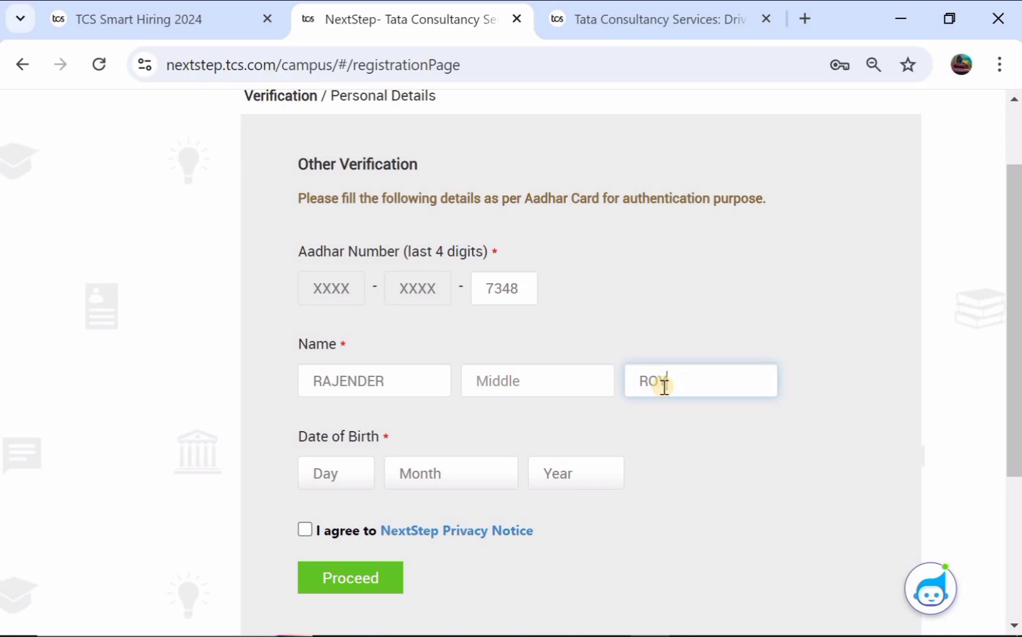
{"action": "scroll", "coordinate": [464, 377], "scroll_direction": "down", "scroll_amount": 1}
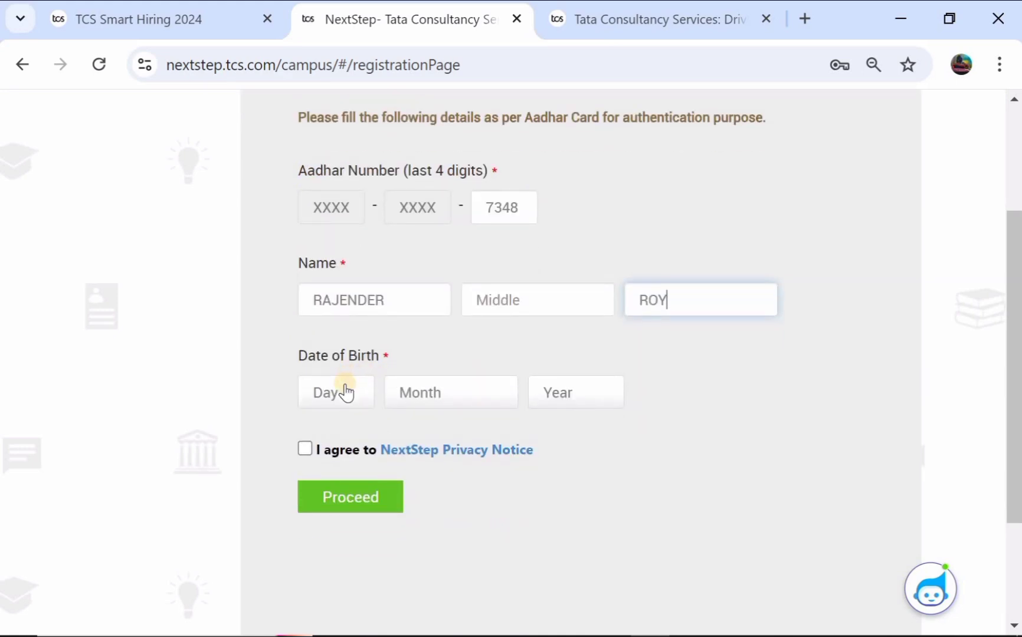
{"action": "left_click", "coordinate": [347, 393]}
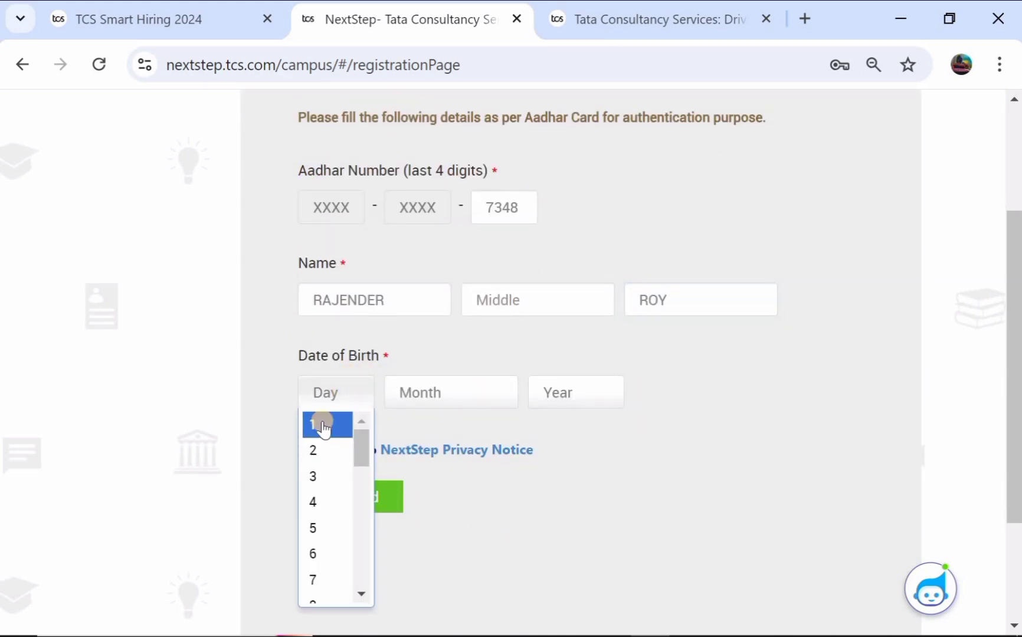
{"action": "left_click", "coordinate": [348, 424]}
{"action": "left_click", "coordinate": [417, 393]}
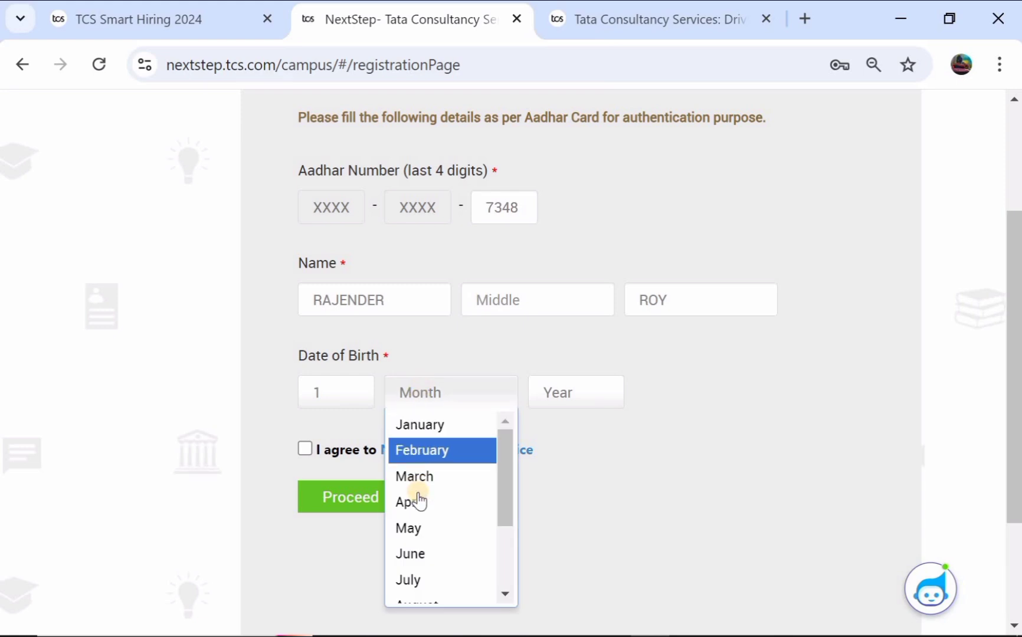
{"action": "left_click", "coordinate": [418, 527]}
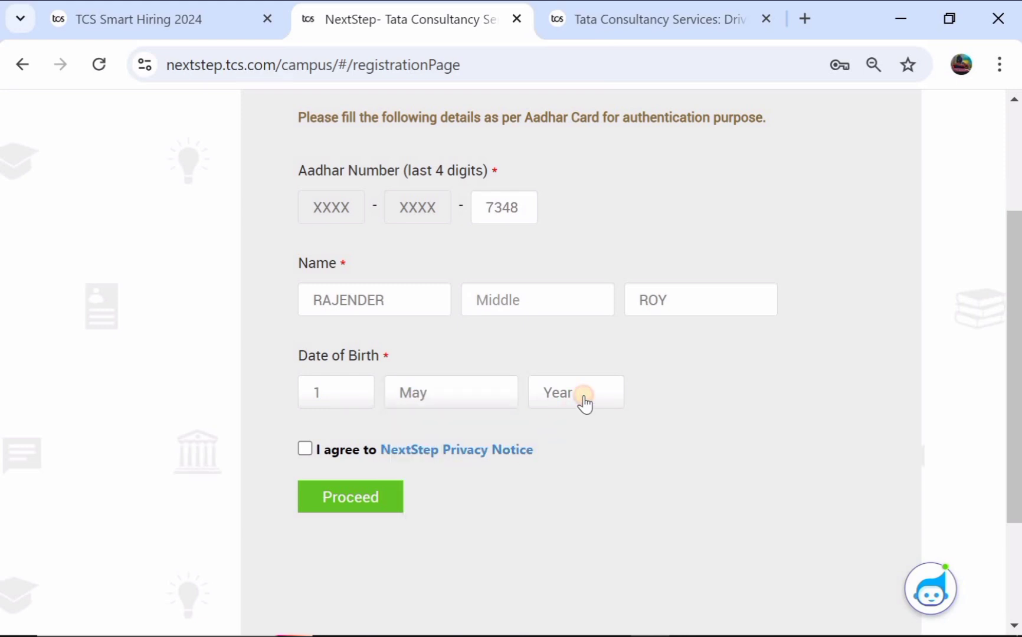
{"action": "left_click", "coordinate": [584, 400]}
{"action": "scroll", "coordinate": [567, 501], "scroll_direction": "down", "scroll_amount": 9}
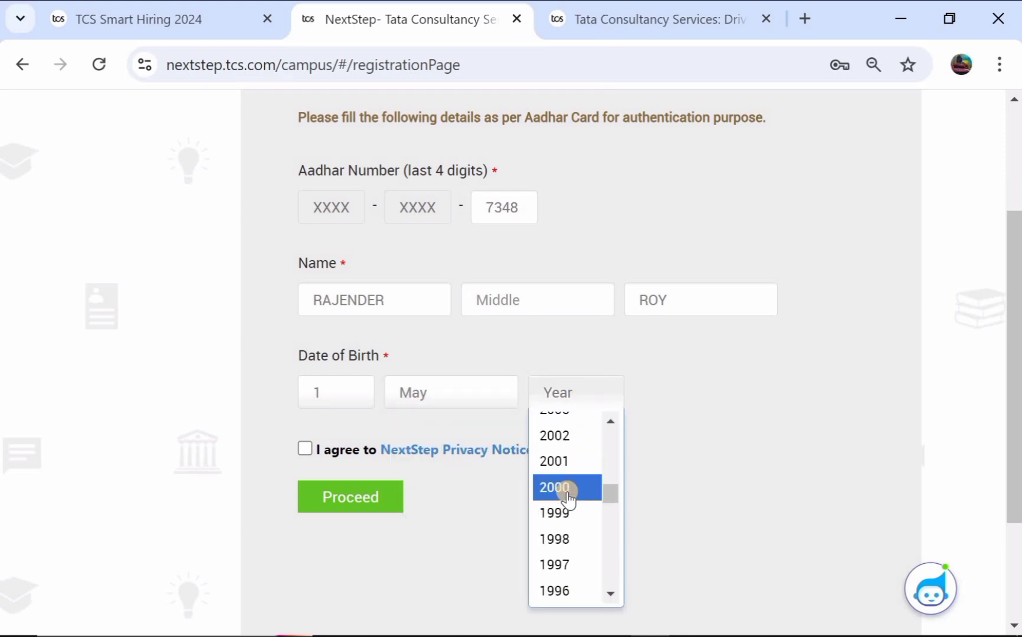
{"action": "left_click", "coordinate": [590, 437]}
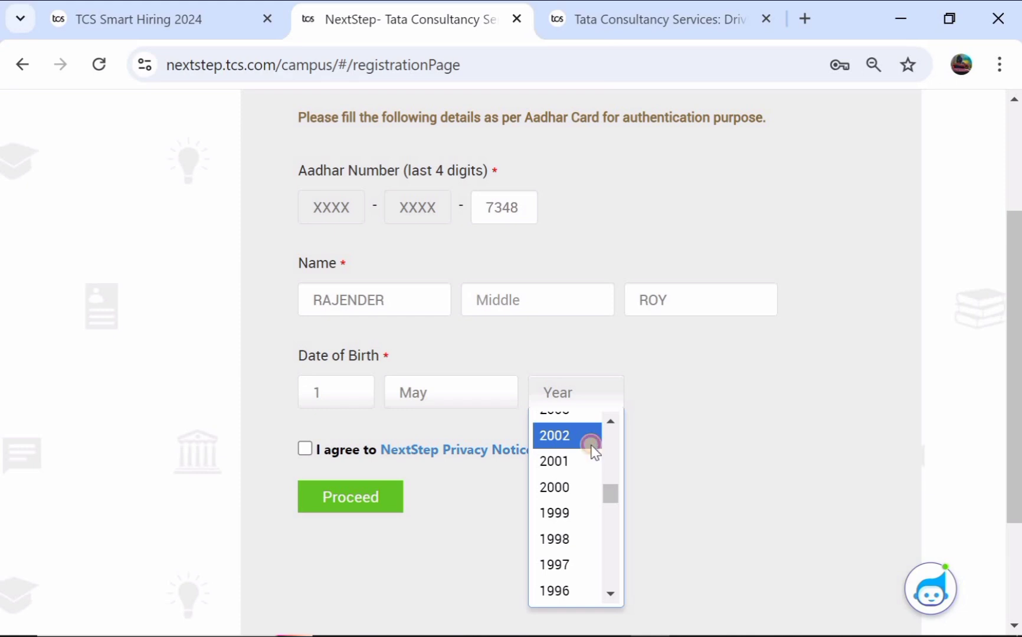
Step: Agree to the NextStep Privacy Notice and proceed to the next section
{"action": "left_click", "coordinate": [305, 450]}
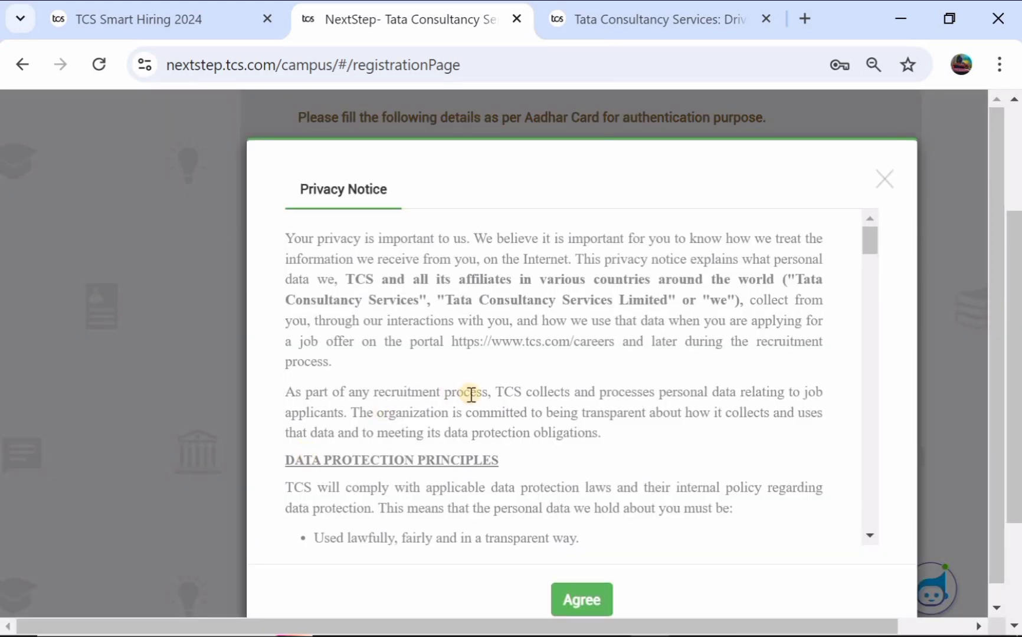
{"action": "scroll", "coordinate": [469, 393], "scroll_direction": "down", "scroll_amount": 10}
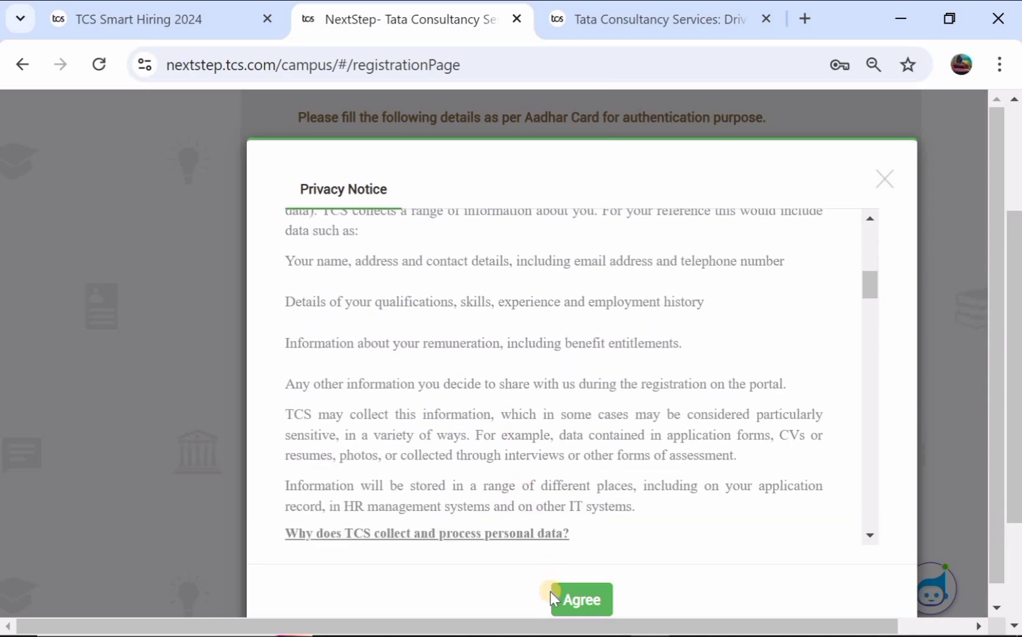
{"action": "left_click", "coordinate": [567, 601]}
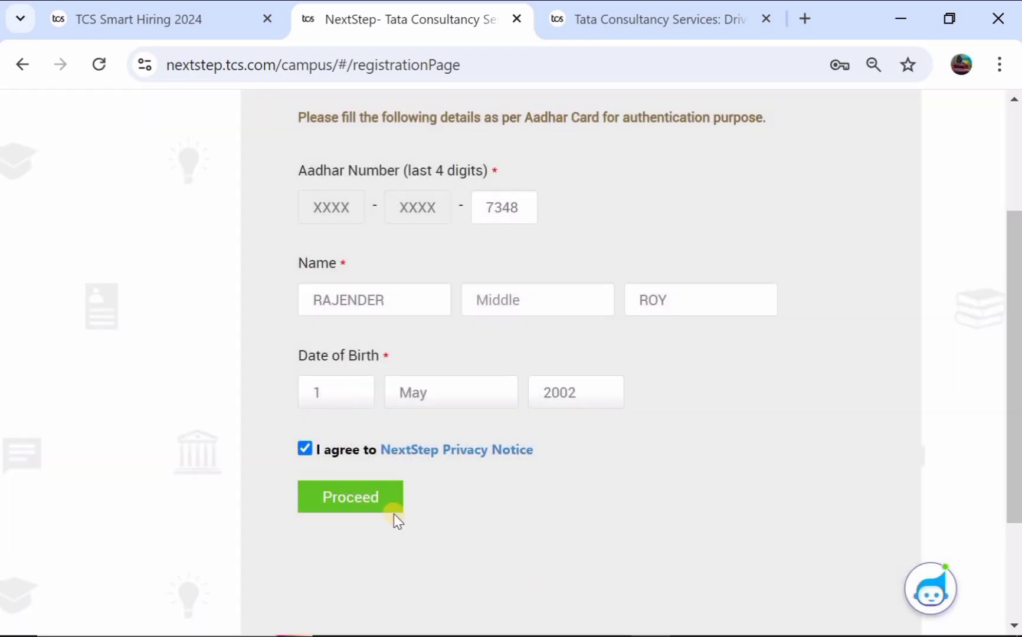
{"action": "left_click", "coordinate": [358, 497]}
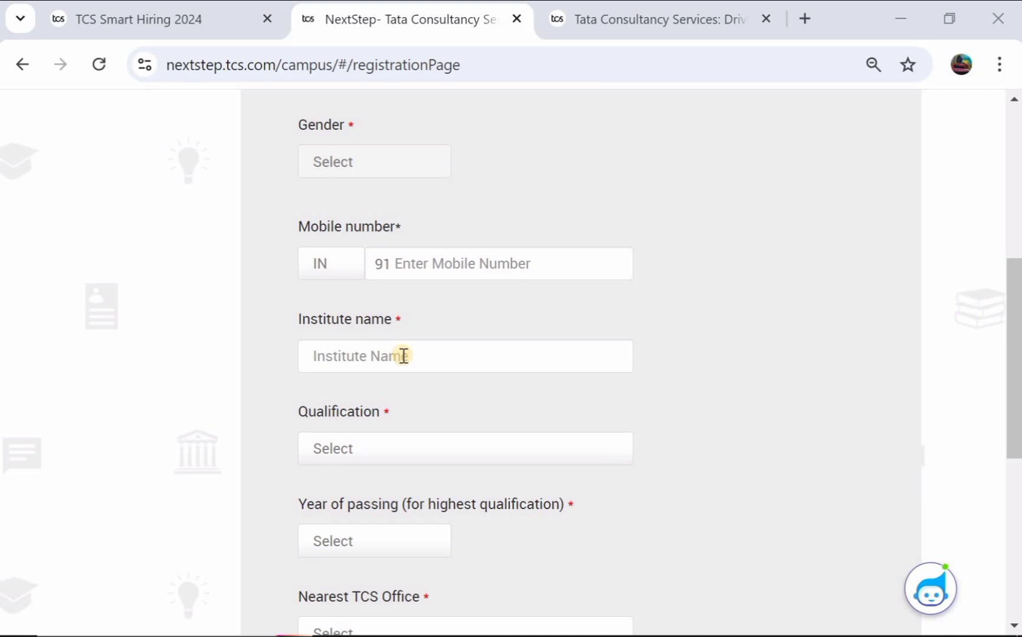
Step: Set the qualification to BACHELOR OF ARTS and the year of passing to 2023
{"action": "scroll", "coordinate": [396, 369], "scroll_direction": "down", "scroll_amount": 1}
{"action": "left_click", "coordinate": [379, 404]}
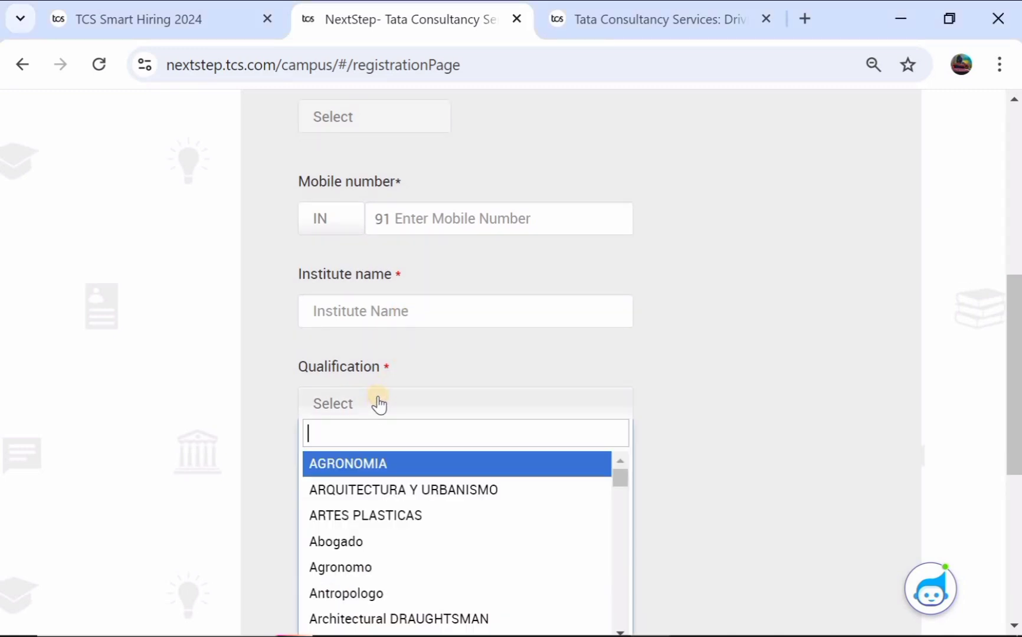
{"action": "scroll", "coordinate": [381, 522], "scroll_direction": "down", "scroll_amount": 2}
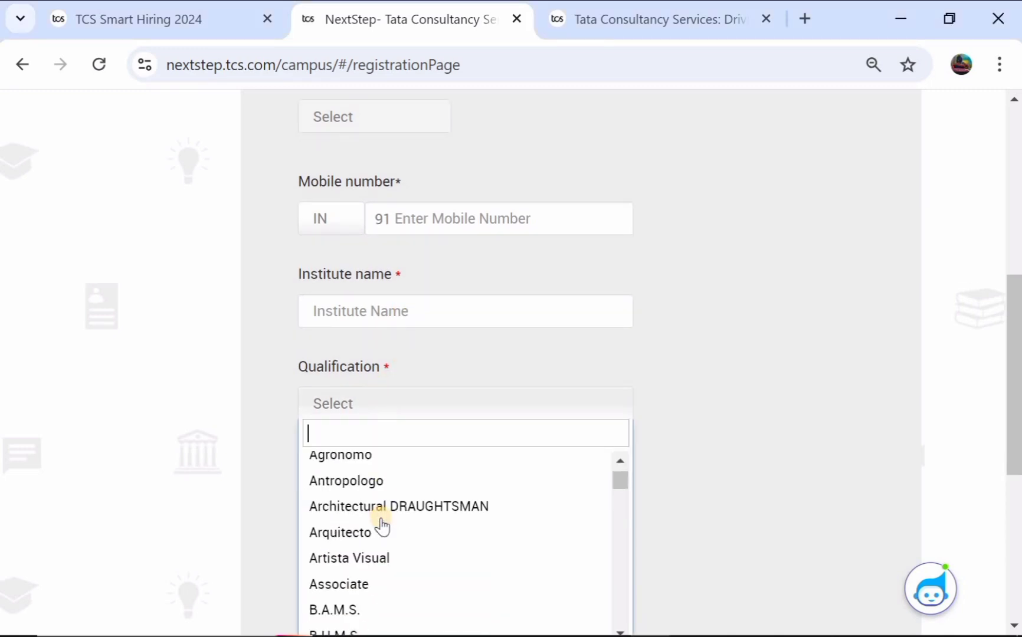
{"action": "scroll", "coordinate": [381, 524], "scroll_direction": "down", "scroll_amount": 3}
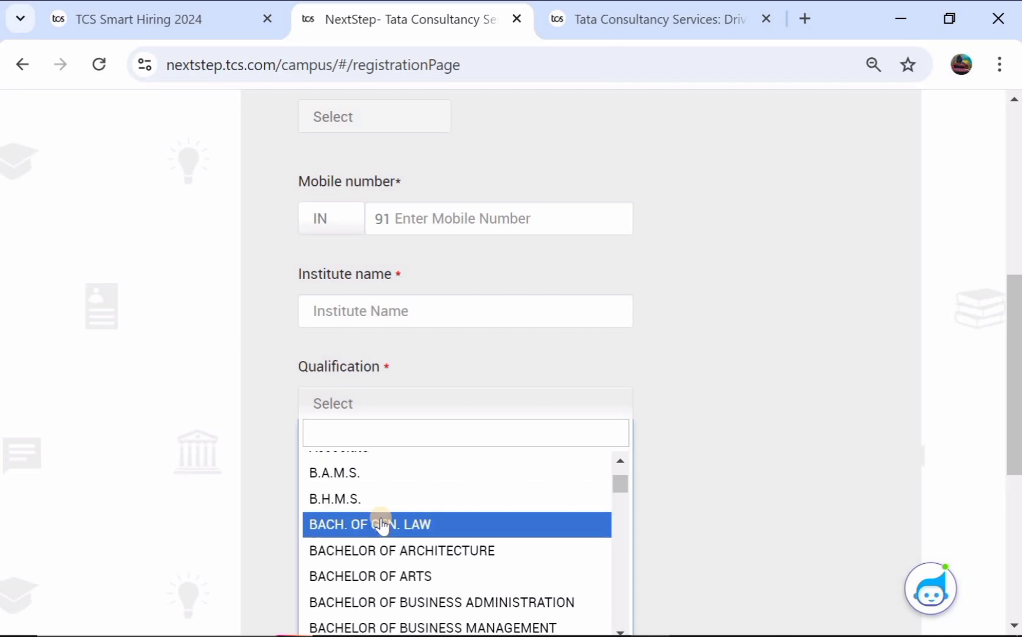
{"action": "left_click", "coordinate": [405, 576]}
{"action": "scroll", "coordinate": [425, 398], "scroll_direction": "down", "scroll_amount": 1}
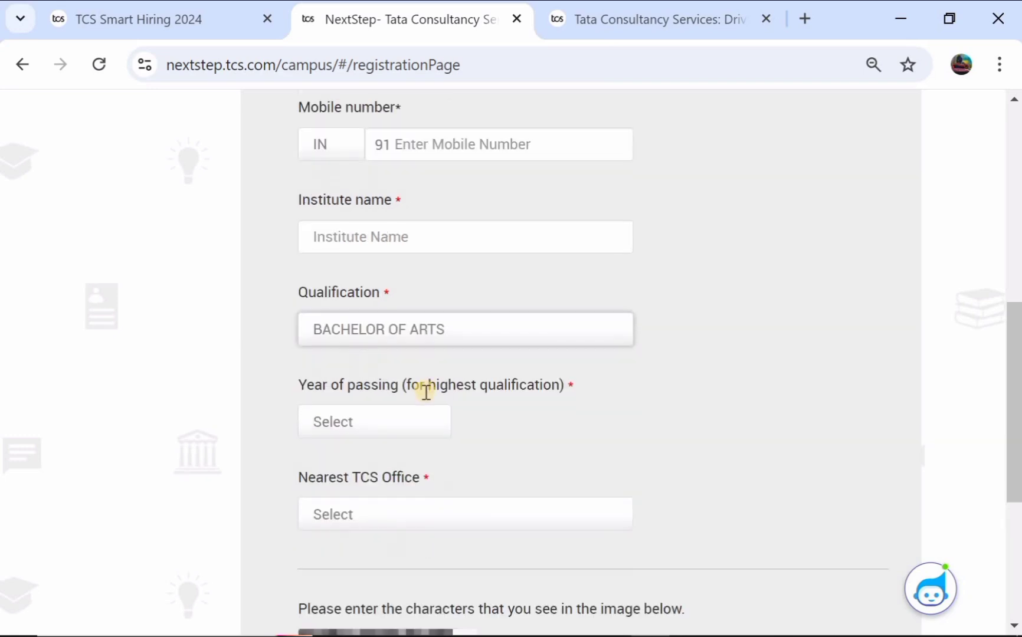
{"action": "left_click", "coordinate": [353, 421]}
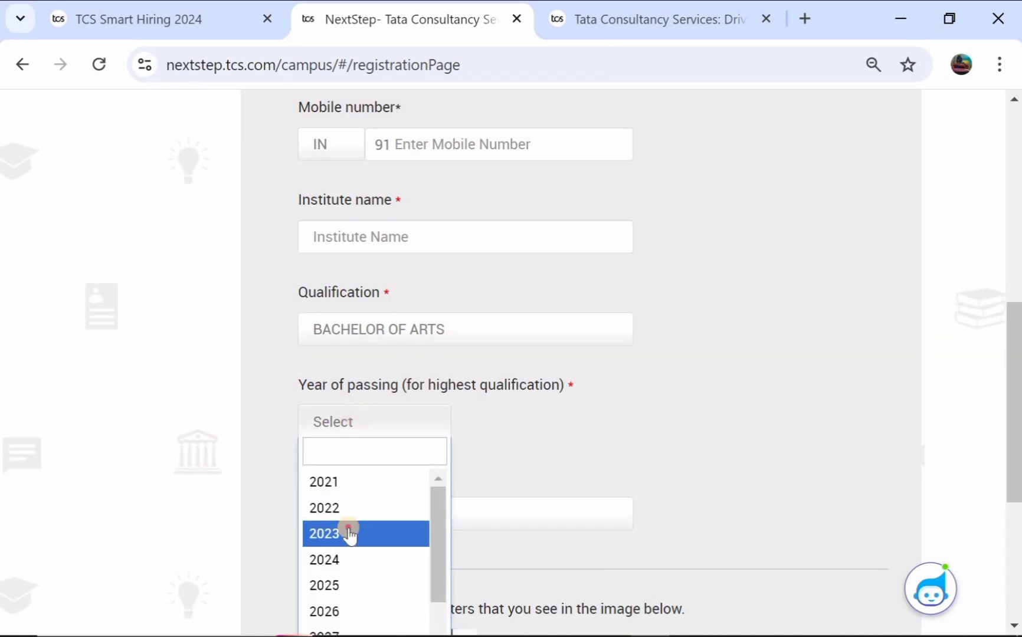
{"action": "left_click", "coordinate": [349, 534]}
{"action": "scroll", "coordinate": [348, 531], "scroll_direction": "down", "scroll_amount": 1}
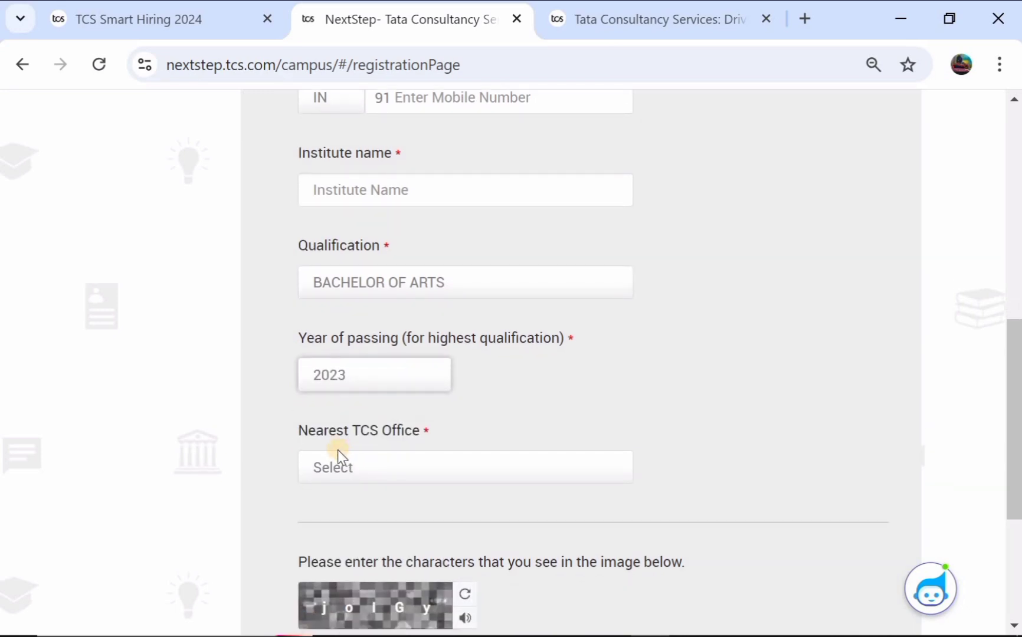
Step: Choose TCS - Hyderabad as the nearest office and submit the registration
{"action": "left_click", "coordinate": [395, 473]}
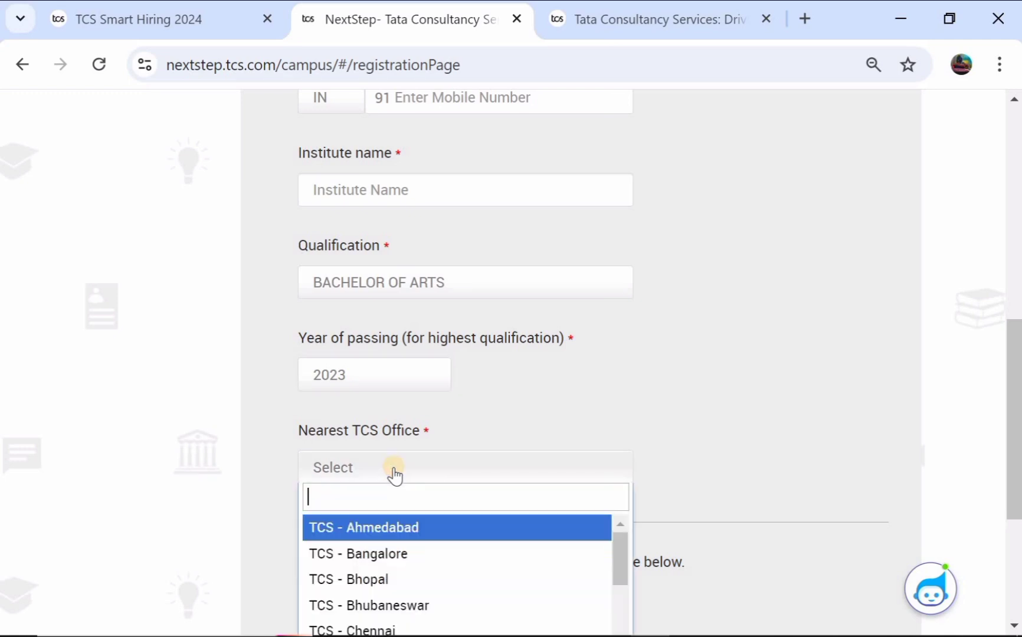
{"action": "scroll", "coordinate": [391, 556], "scroll_direction": "down", "scroll_amount": 5}
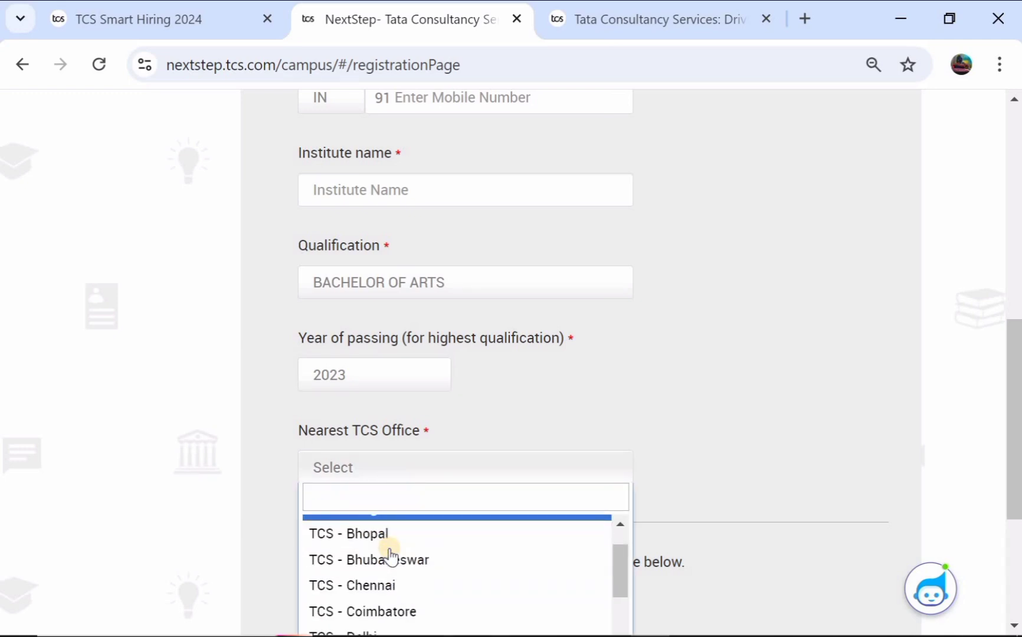
{"action": "scroll", "coordinate": [391, 558], "scroll_direction": "down", "scroll_amount": 3}
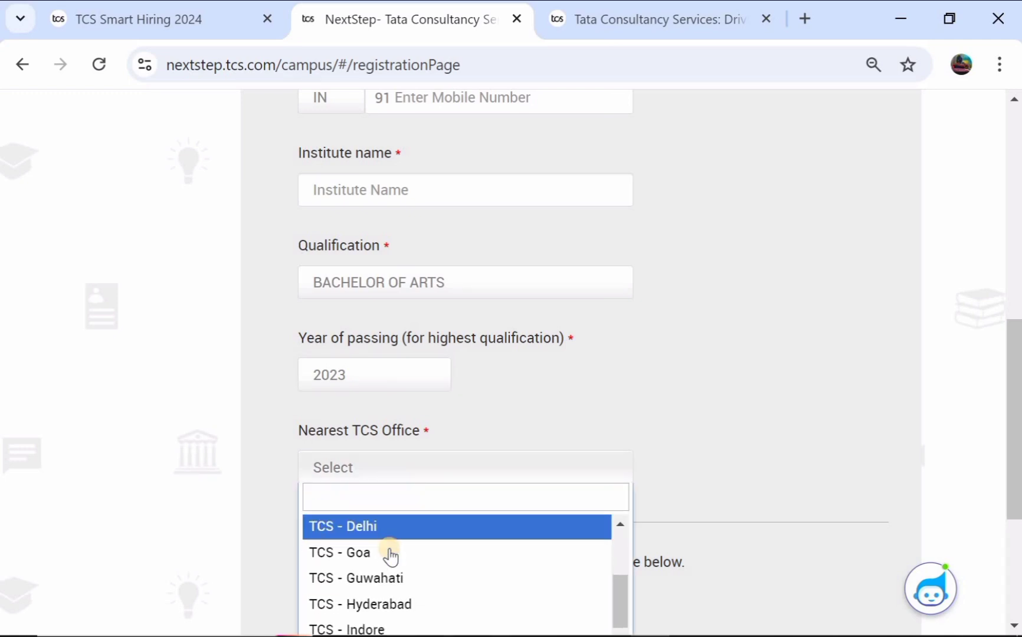
{"action": "left_click", "coordinate": [395, 555]}
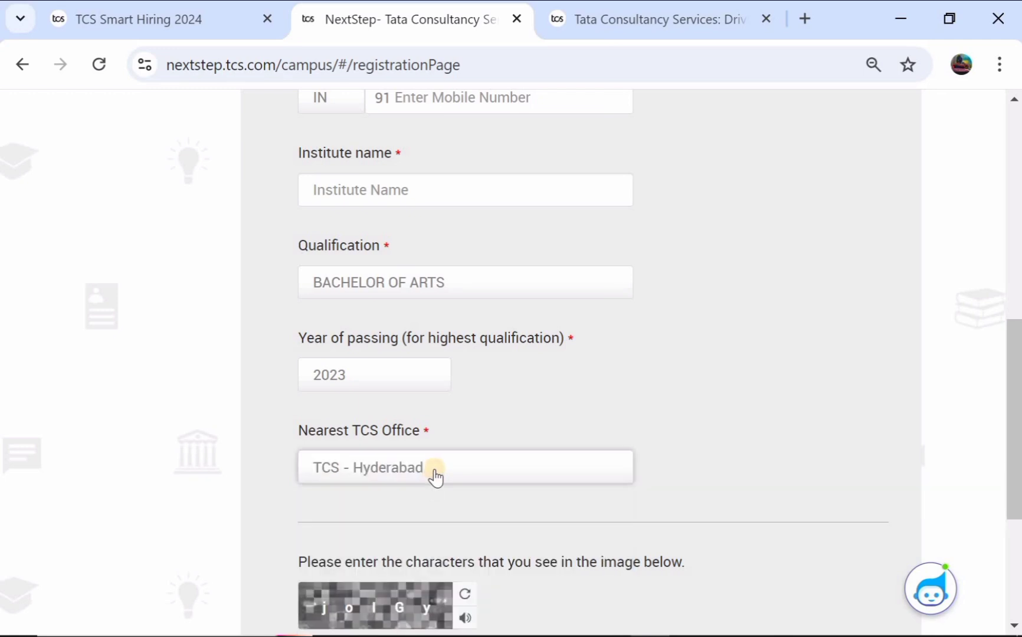
{"action": "scroll", "coordinate": [436, 477], "scroll_direction": "down", "scroll_amount": 3}
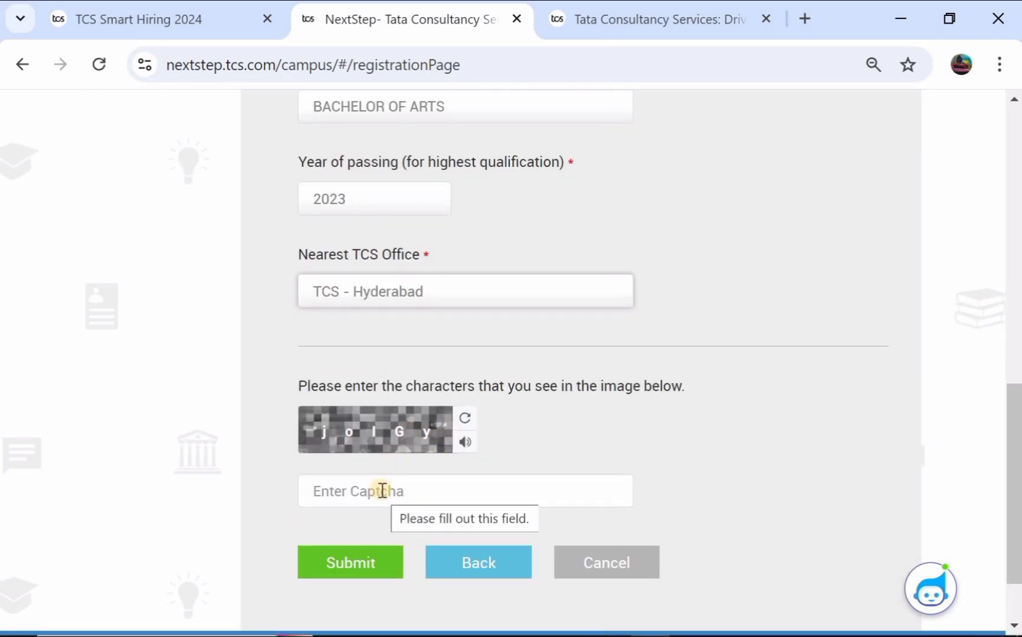
{"action": "left_click", "coordinate": [365, 568]}
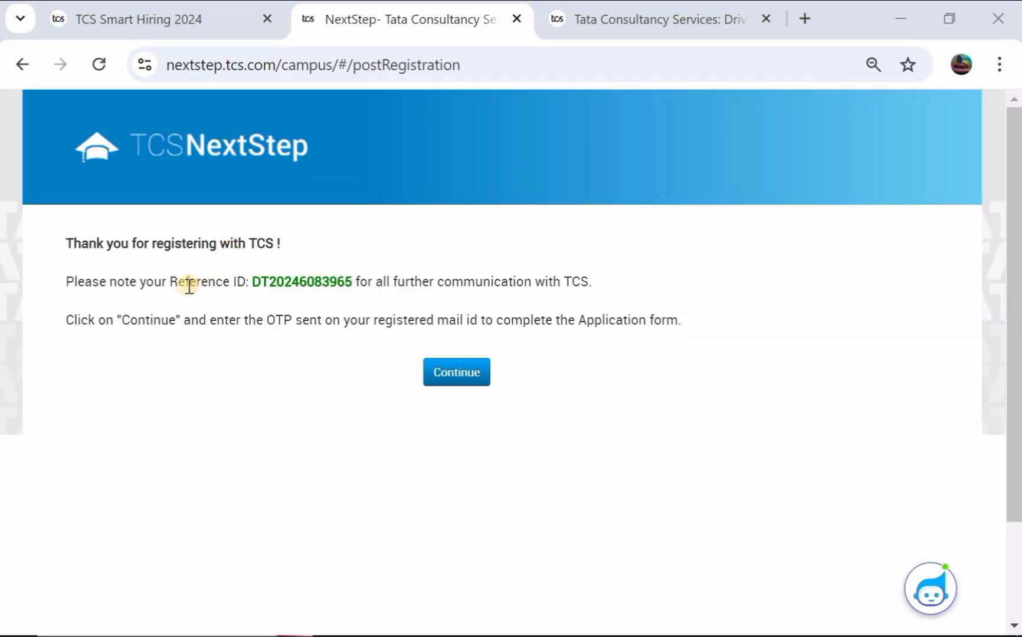
Step: Note the Reference ID on the thank-you page, then continue to verification
{"action": "left_click_drag", "start_coordinate": [253, 282], "coordinate": [366, 286]}
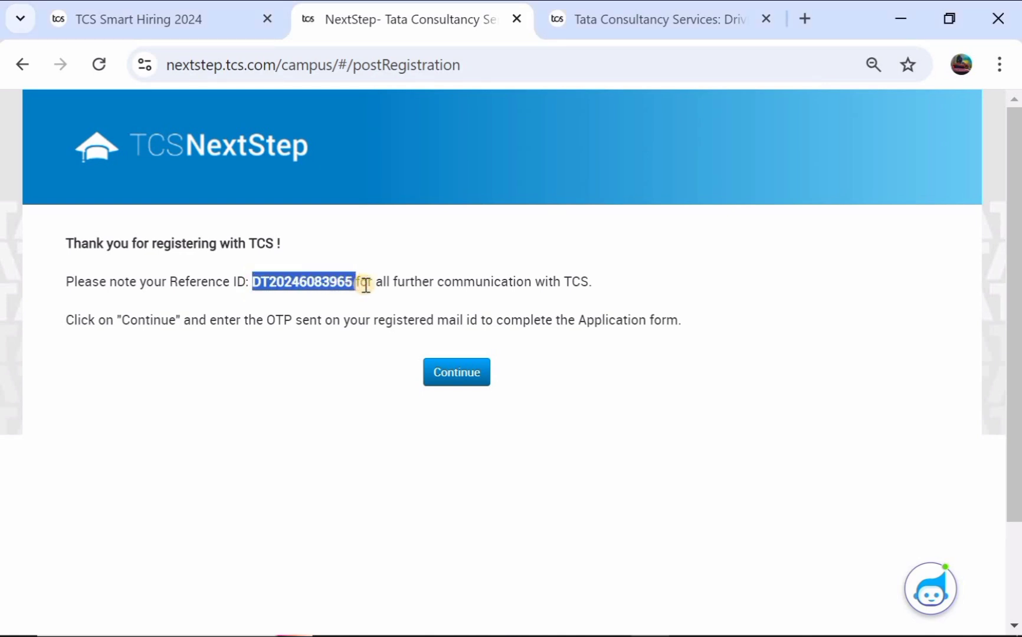
{"action": "left_click", "coordinate": [195, 357]}
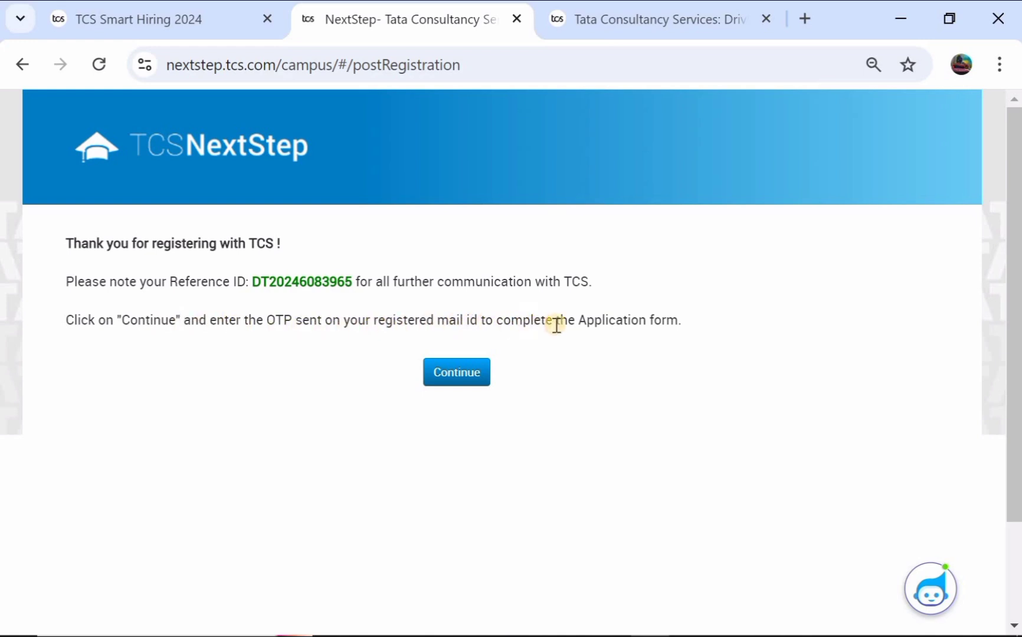
{"action": "left_click", "coordinate": [459, 370]}
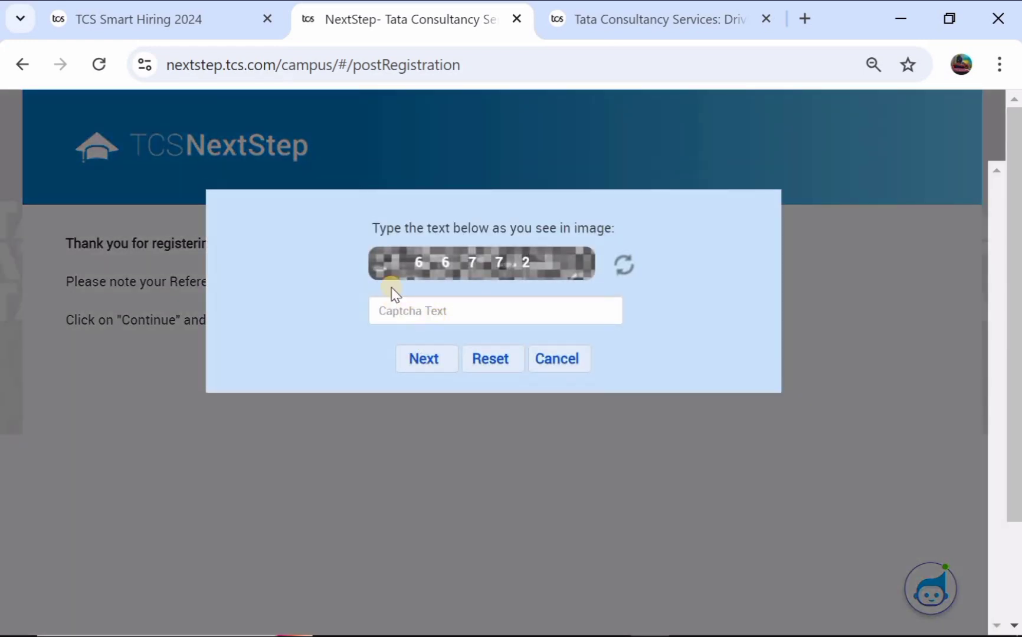
Step: Enter the captcha text and the emailed OTP to log into the portal
{"action": "left_click", "coordinate": [418, 316]}
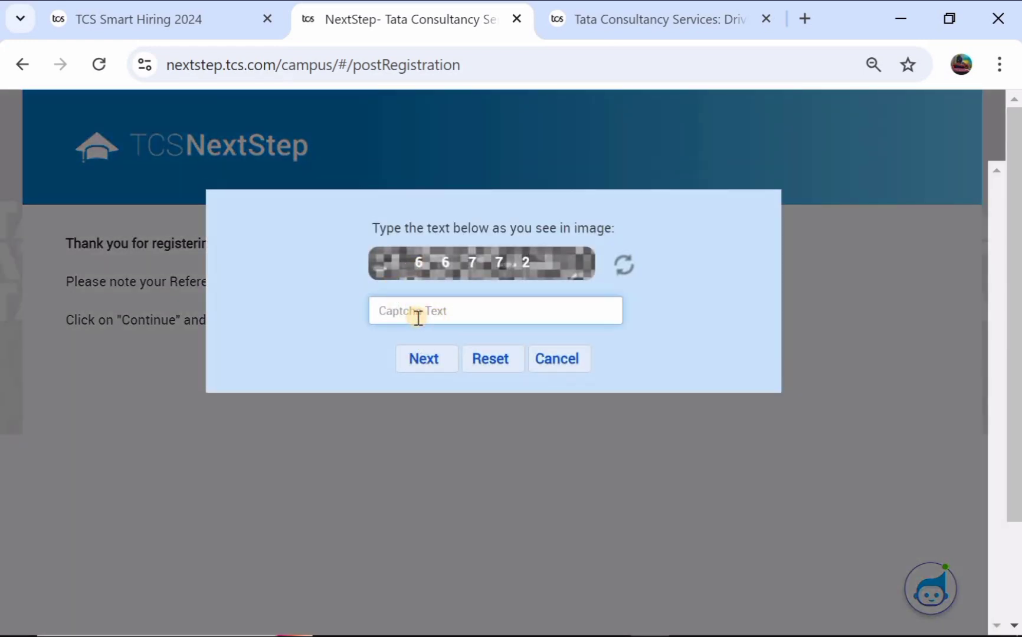
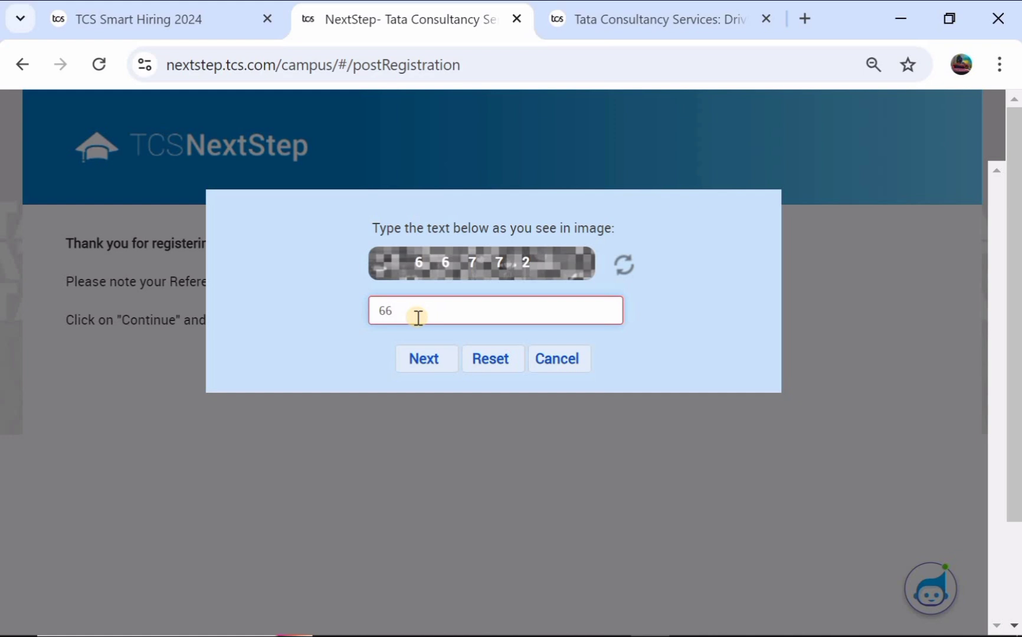
{"action": "left_click", "coordinate": [426, 358]}
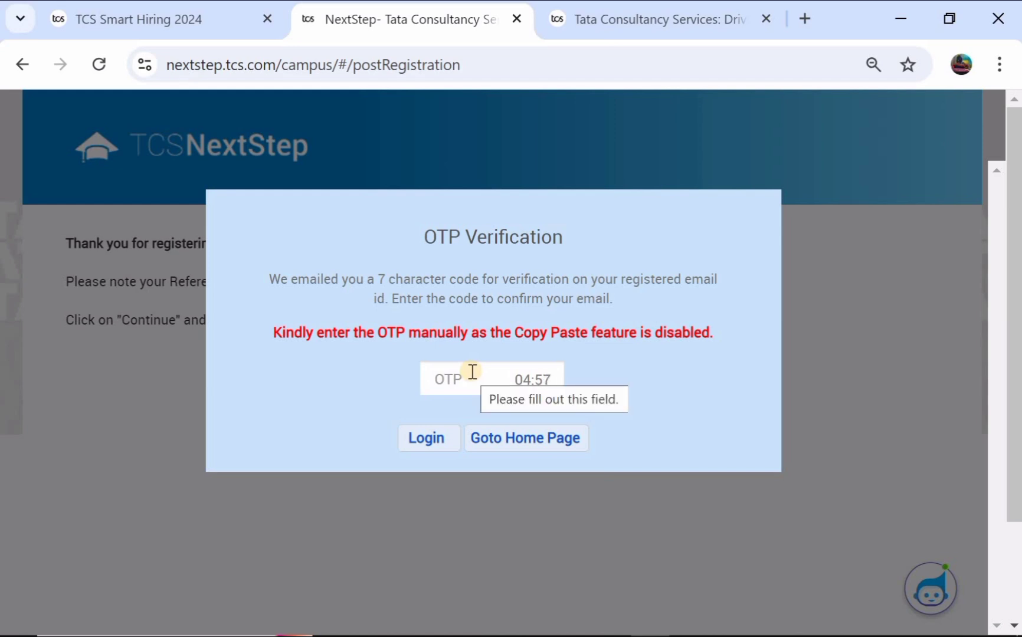
{"action": "left_click", "coordinate": [429, 447]}
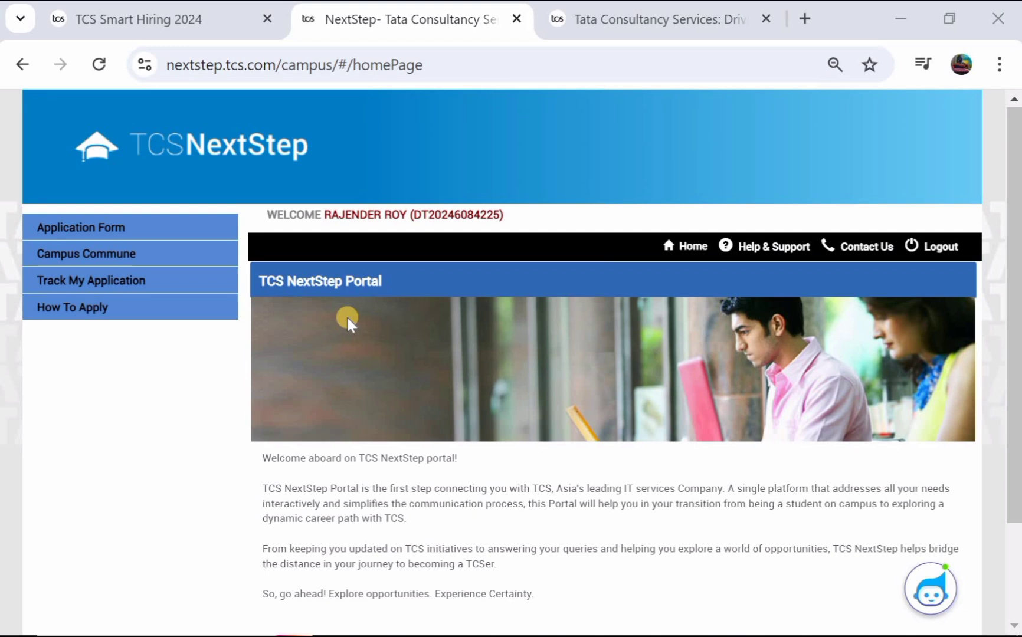
Step: Open Application Form from the left menu and start filling the form
{"action": "scroll", "coordinate": [348, 319], "scroll_direction": "down", "scroll_amount": 1}
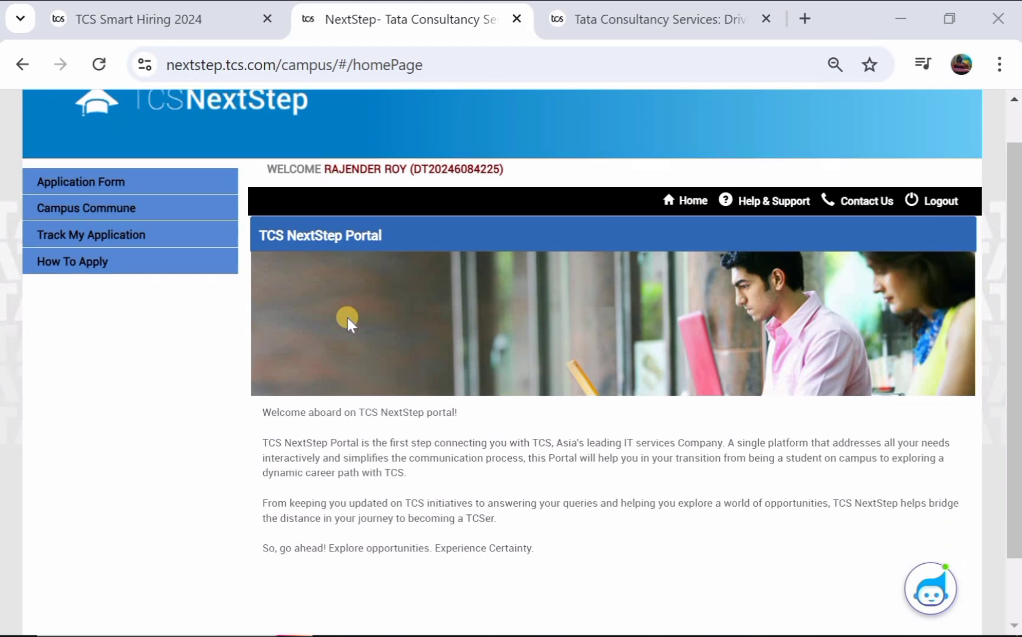
{"action": "scroll", "coordinate": [347, 318], "scroll_direction": "up", "scroll_amount": 1}
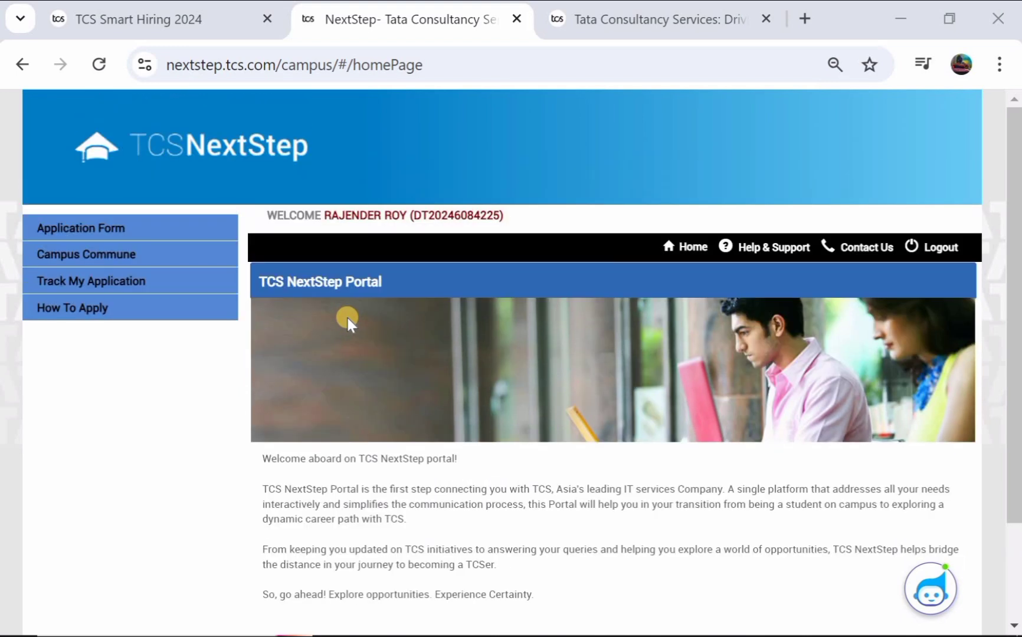
{"action": "left_click", "coordinate": [102, 235]}
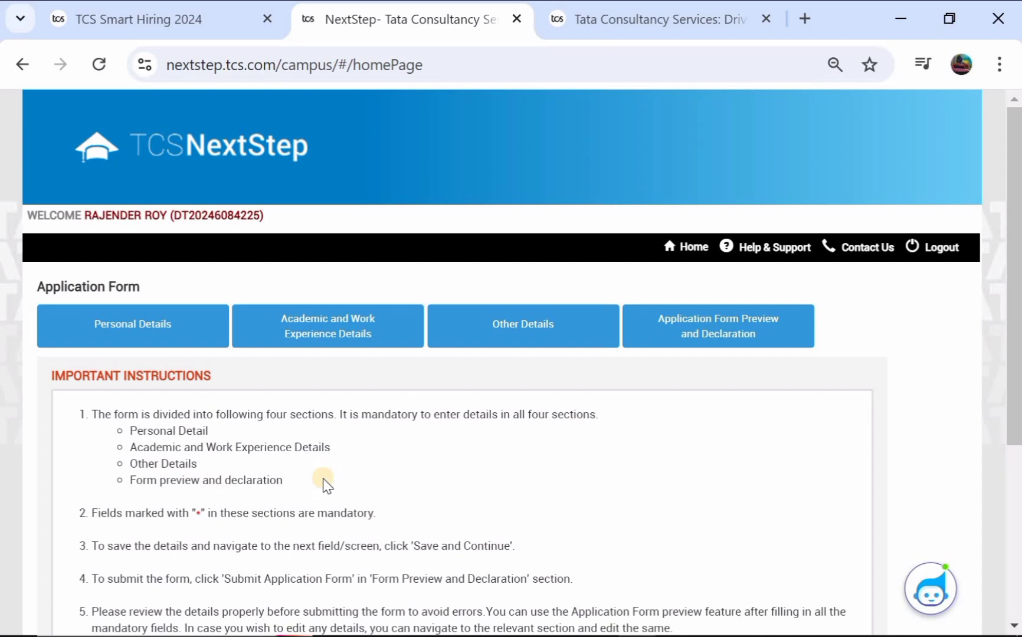
{"action": "scroll", "coordinate": [323, 484], "scroll_direction": "down", "scroll_amount": 5}
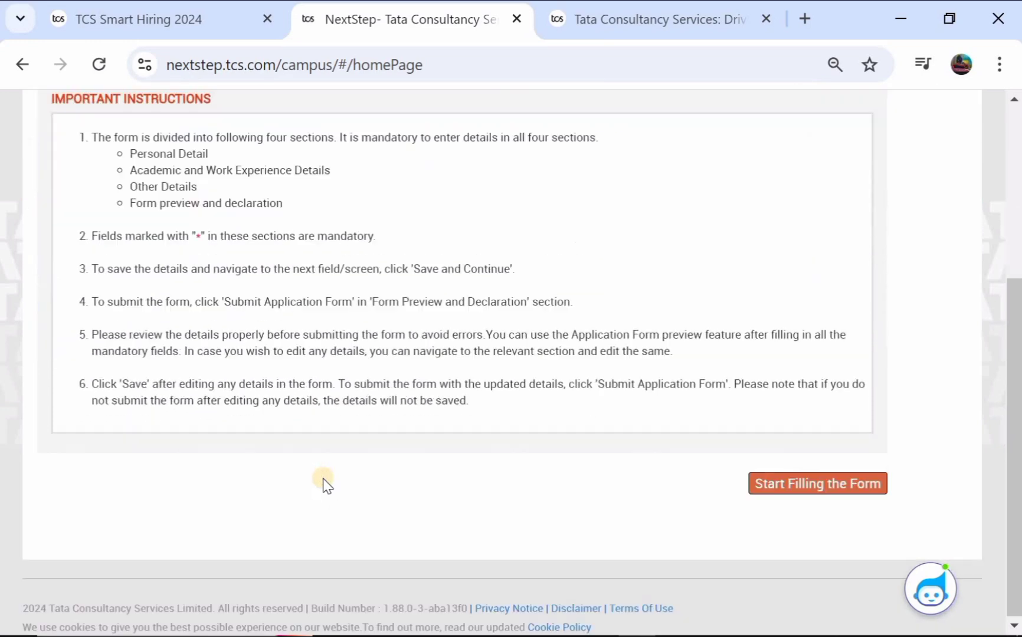
{"action": "left_click", "coordinate": [806, 481]}
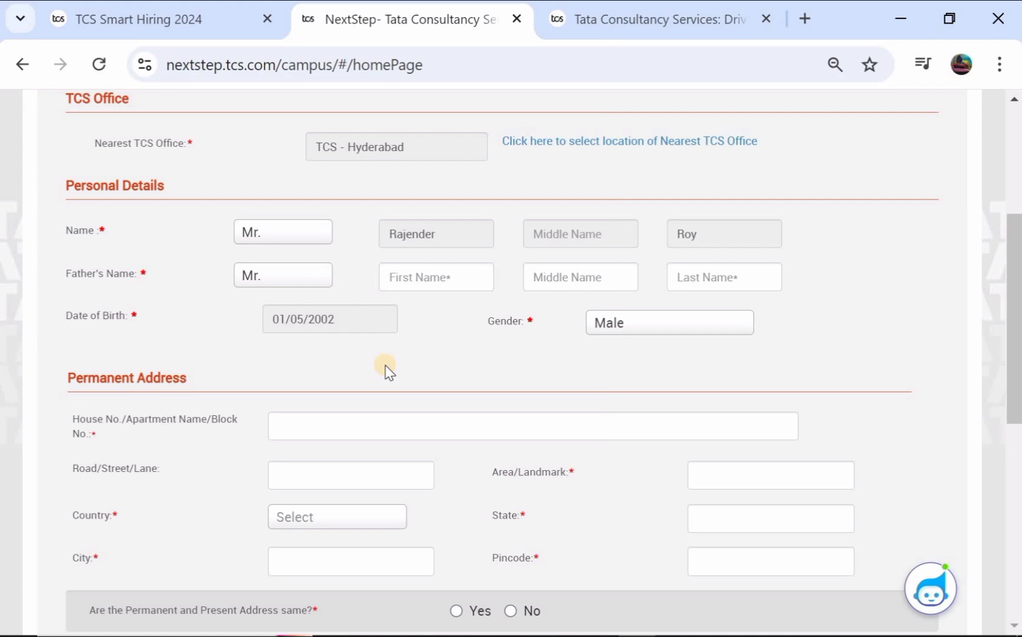
Step: Enter the father's first and last name, correcting a mistyped first name
{"action": "scroll", "coordinate": [384, 366], "scroll_direction": "down", "scroll_amount": 1}
{"action": "scroll", "coordinate": [385, 366], "scroll_direction": "up", "scroll_amount": 1}
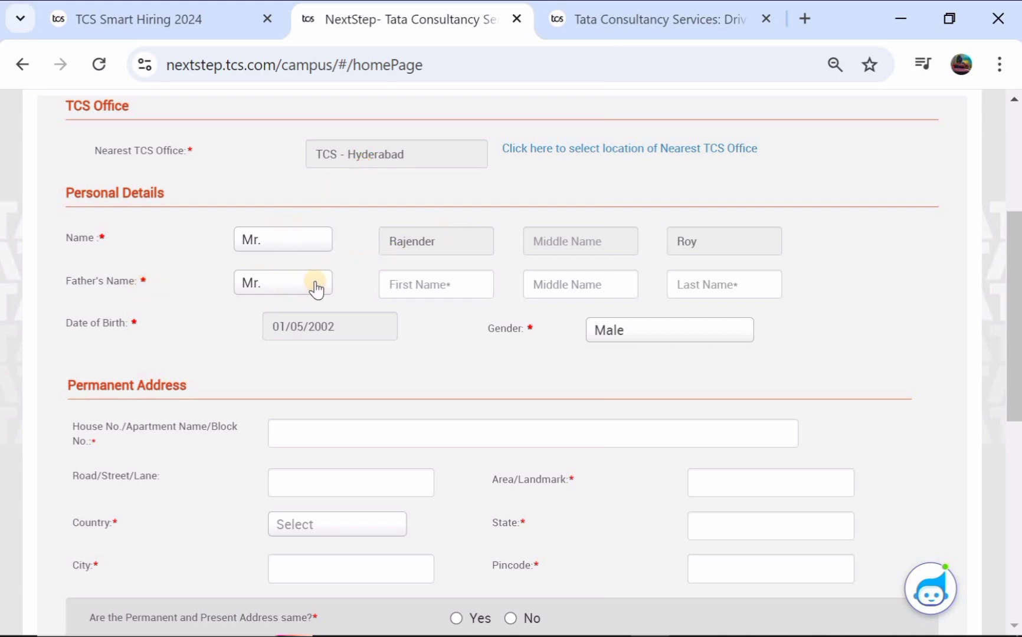
{"action": "left_click", "coordinate": [409, 277]}
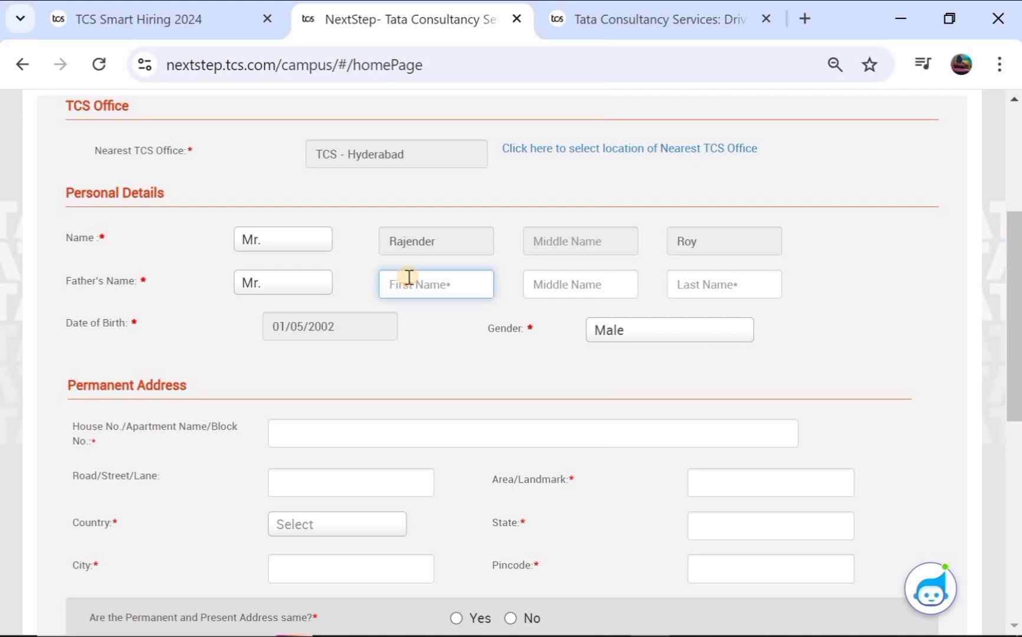
{"action": "type", "text": "ram"}
{"action": "key", "text": "BackSpace"}
{"action": "key", "text": "BackSpace"}
{"action": "key", "text": "BackSpace"}
{"action": "key", "text": "BackSpace"}
{"action": "key", "text": "BackSpace"}
{"action": "left_click", "coordinate": [694, 279]}
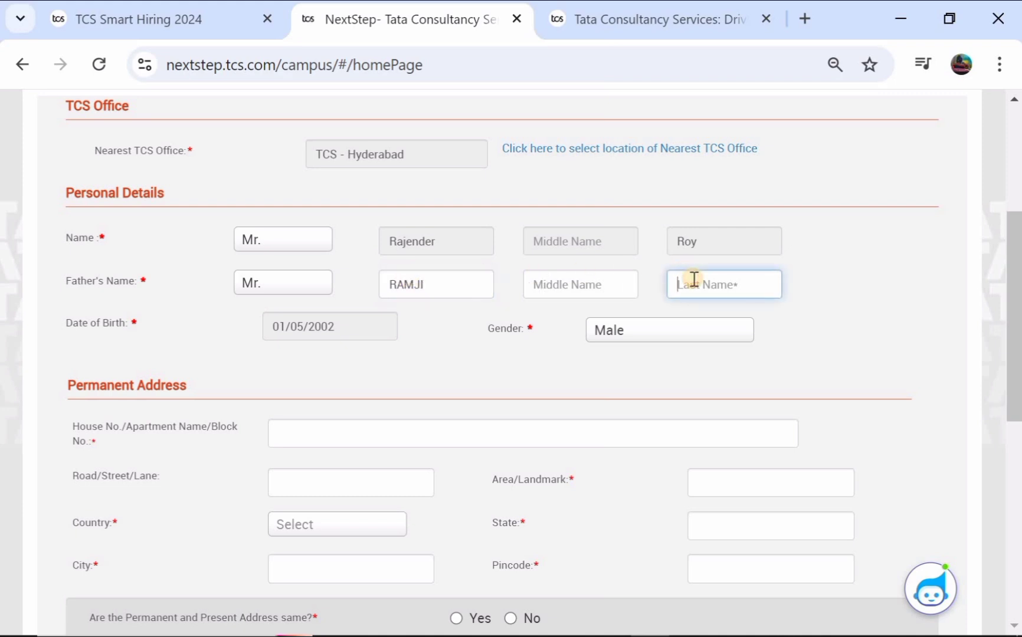
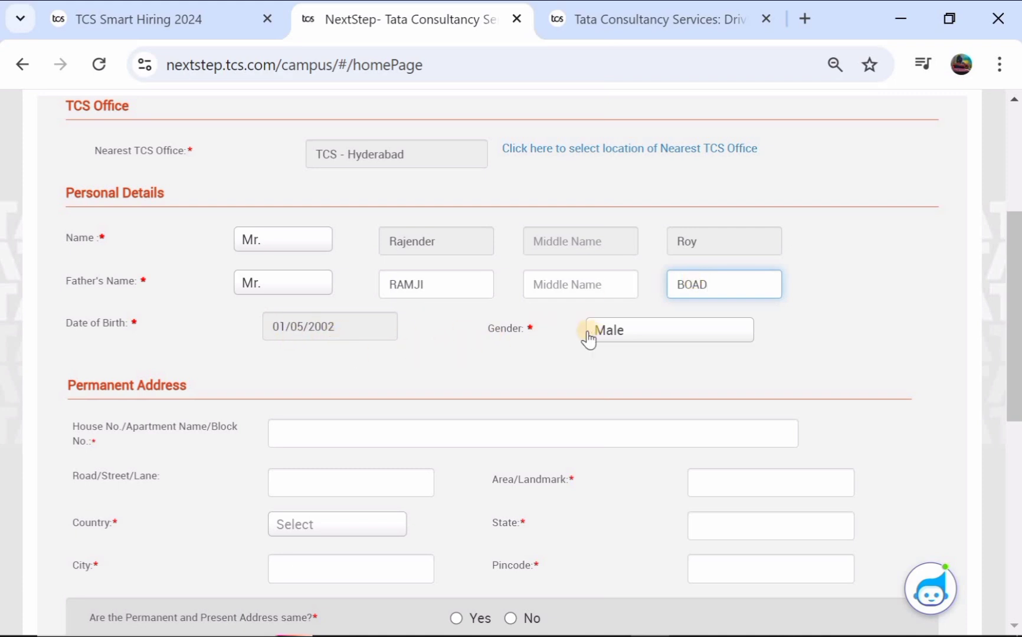
Step: Fill in the permanent address house number and road/street
{"action": "scroll", "coordinate": [589, 339], "scroll_direction": "down", "scroll_amount": 1}
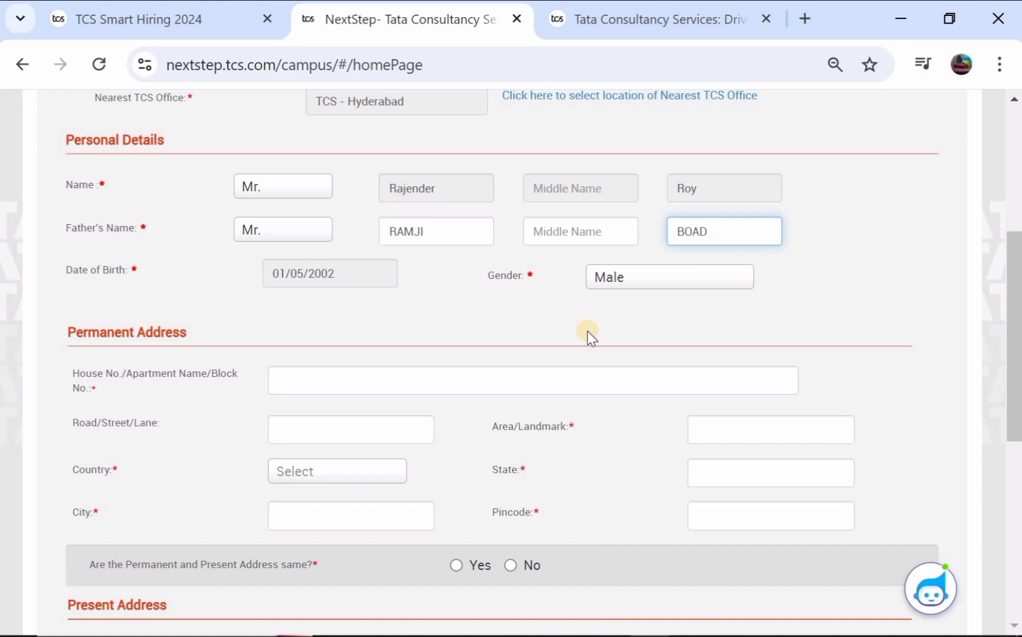
{"action": "scroll", "coordinate": [493, 292], "scroll_direction": "down", "scroll_amount": 2}
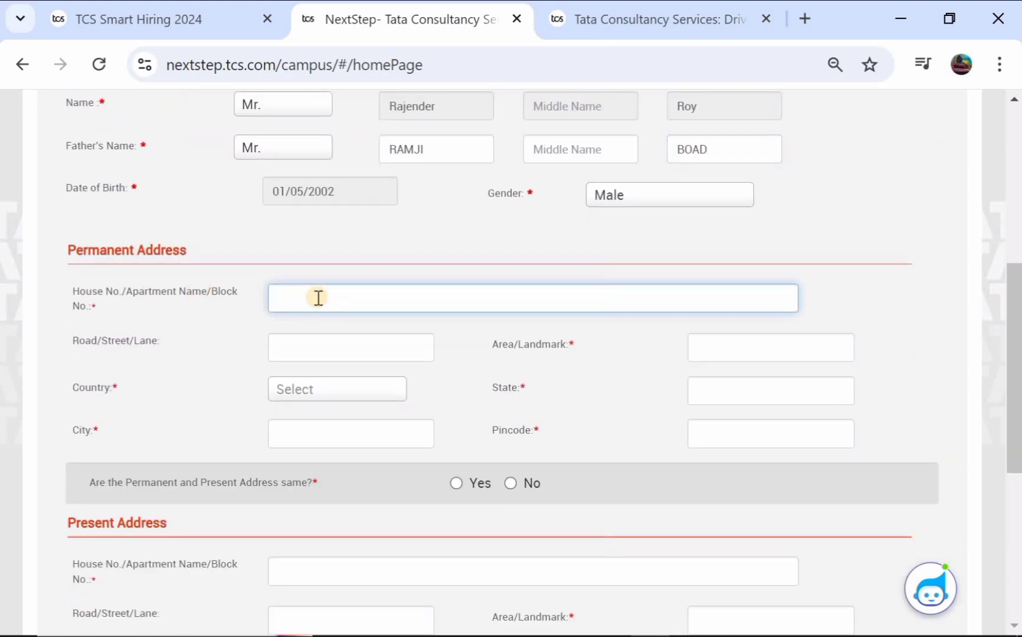
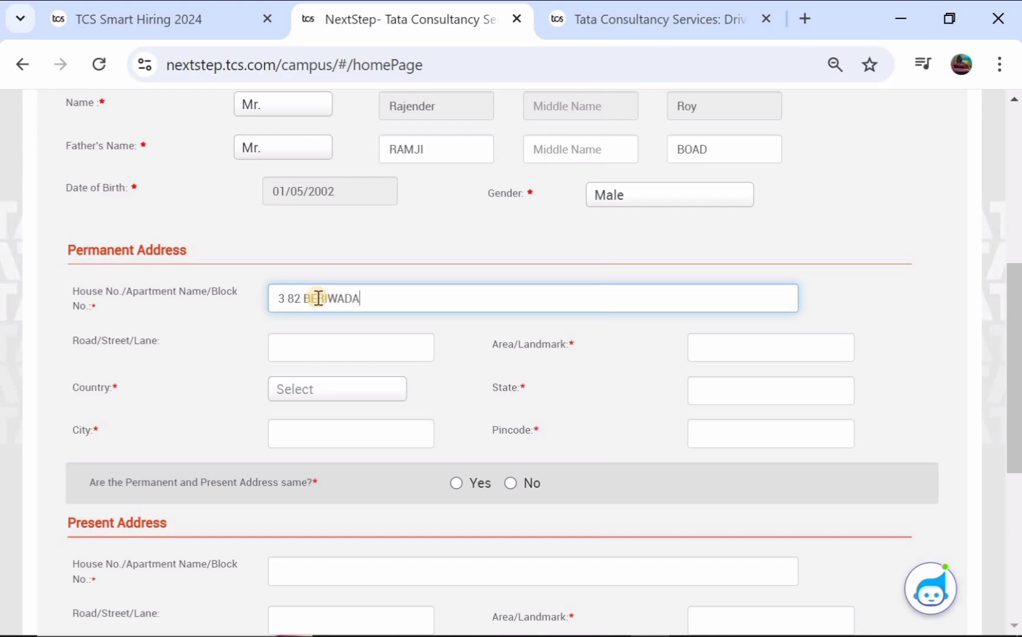
{"action": "scroll", "coordinate": [319, 298], "scroll_direction": "down", "scroll_amount": 1}
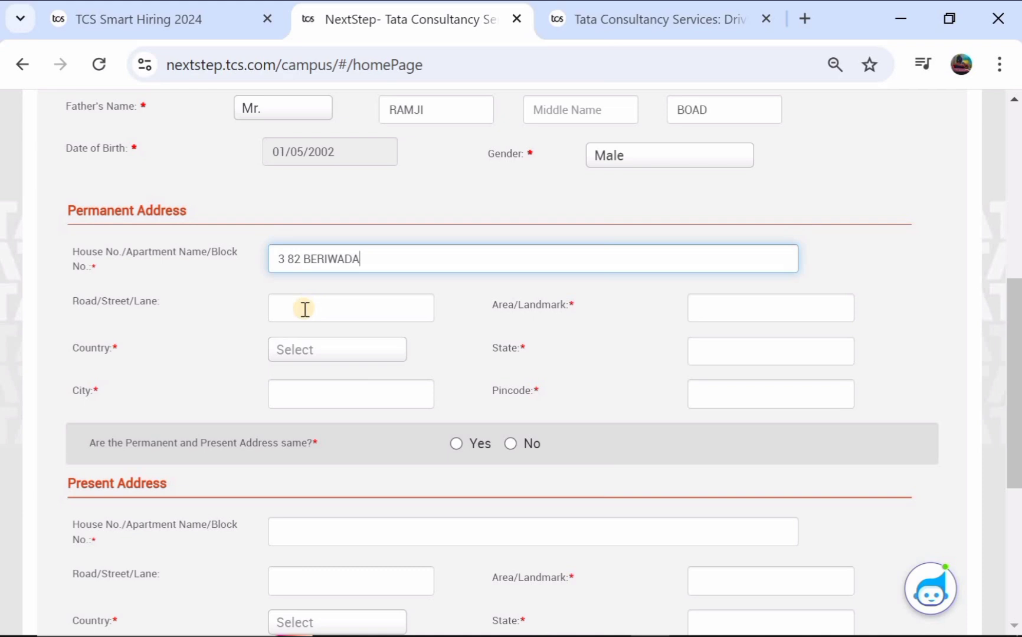
{"action": "left_click", "coordinate": [304, 310]}
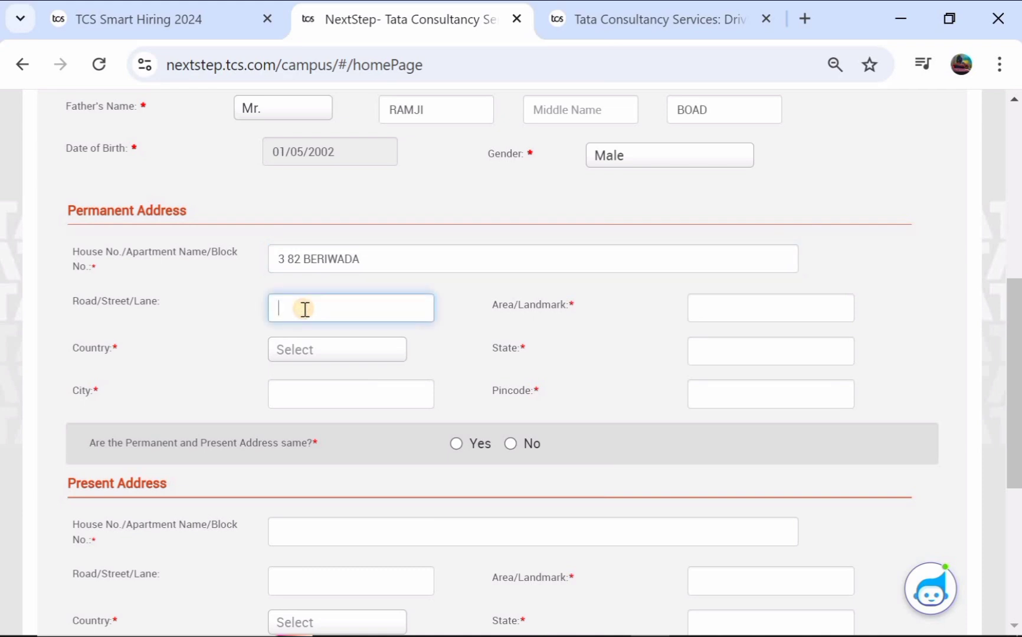
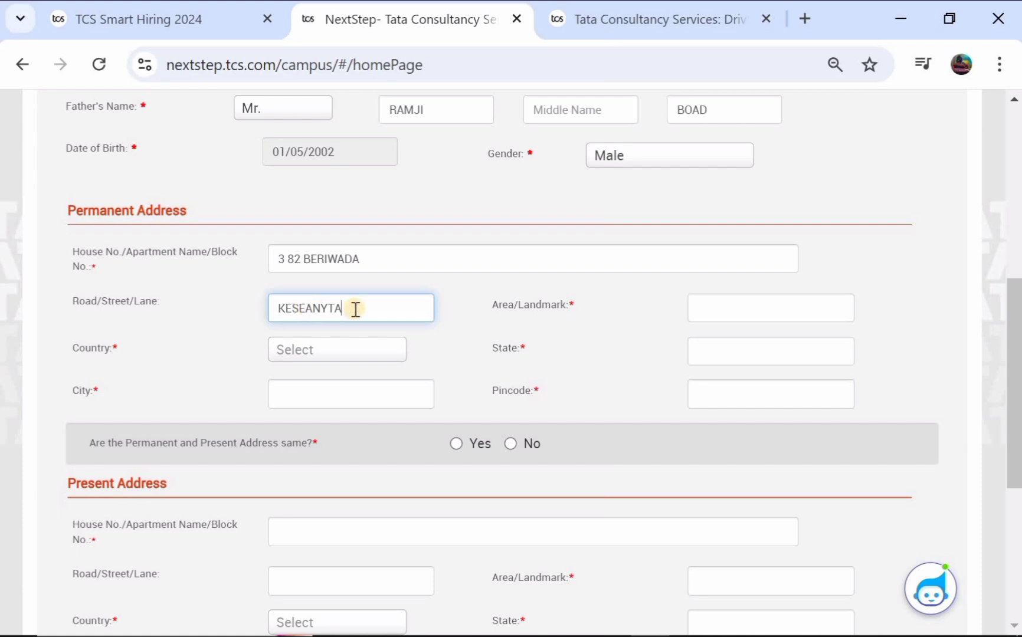
Step: Fill the permanent area/landmark, country India, state, city and pincode
{"action": "left_click", "coordinate": [715, 307]}
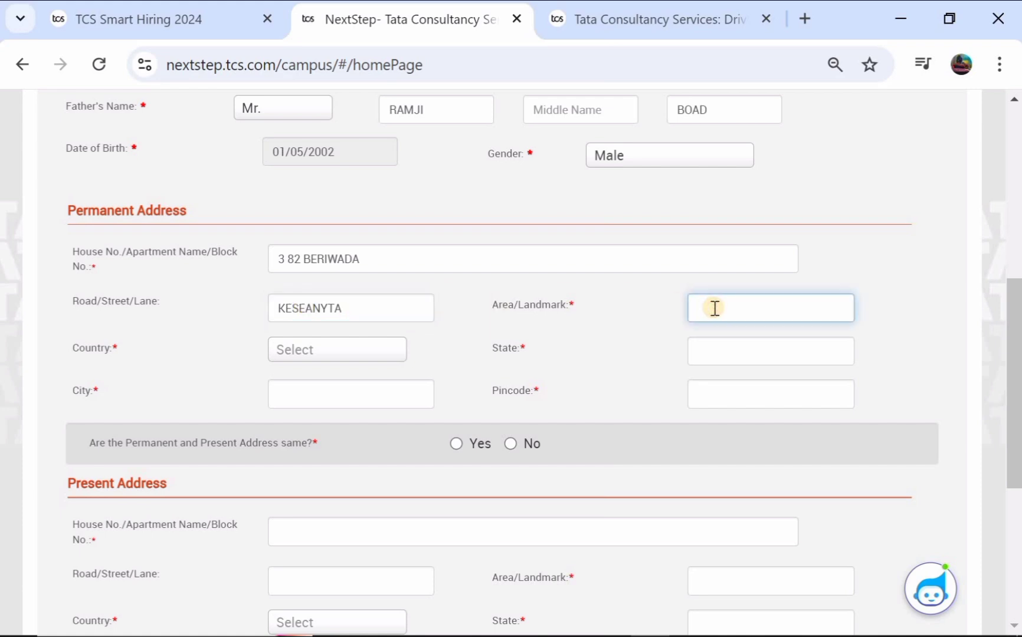
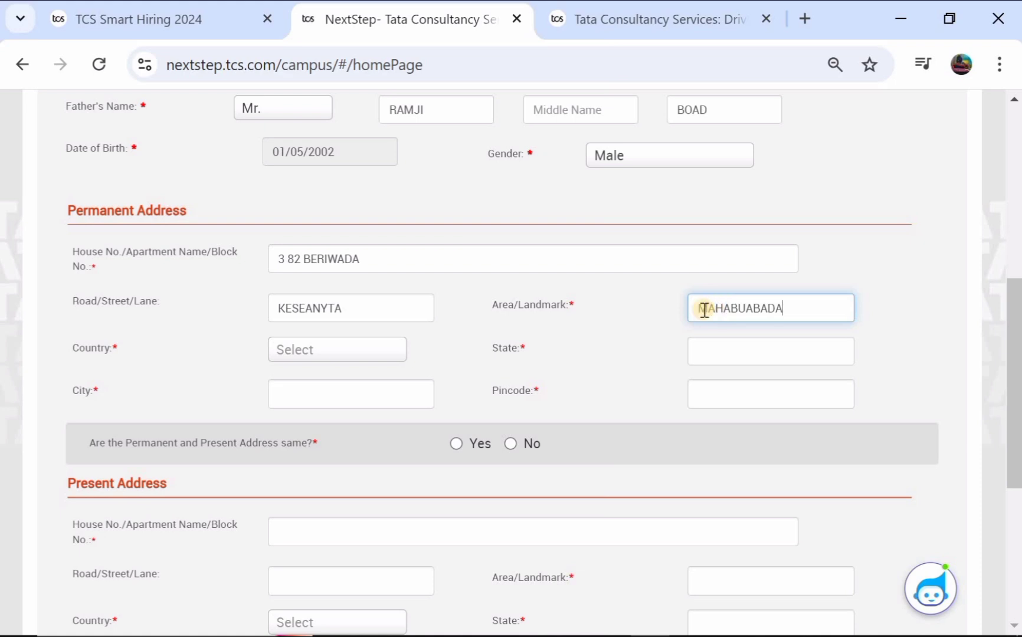
{"action": "left_click", "coordinate": [306, 354]}
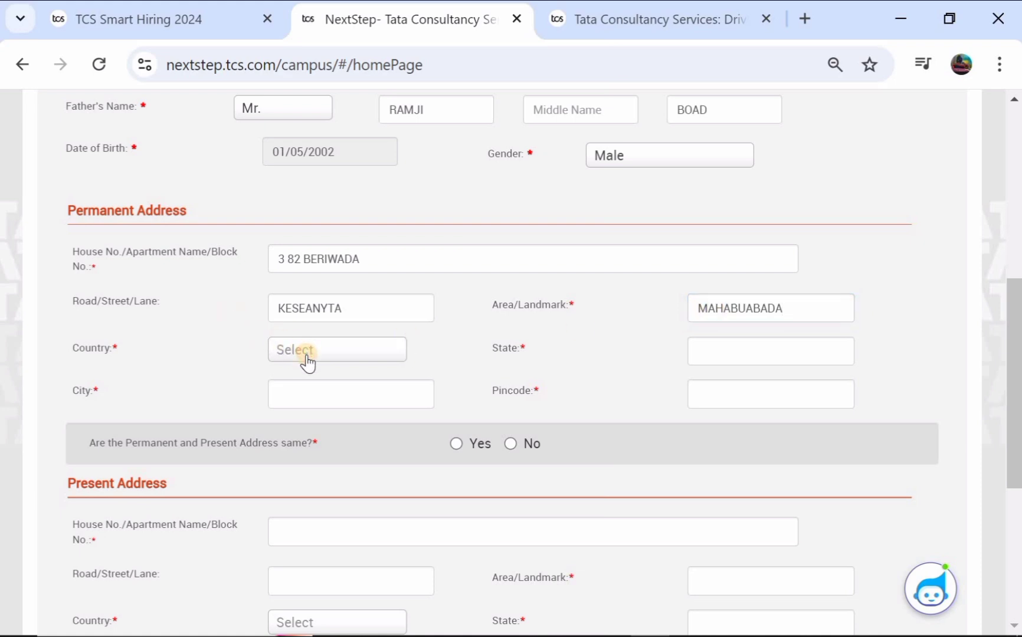
{"action": "left_click", "coordinate": [306, 406]}
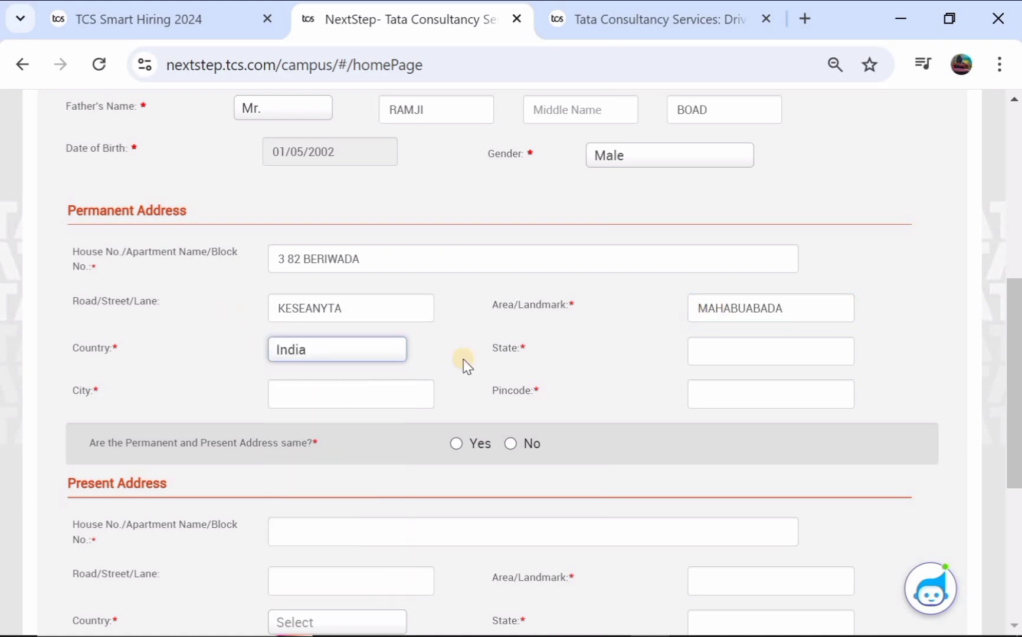
{"action": "left_click", "coordinate": [699, 357]}
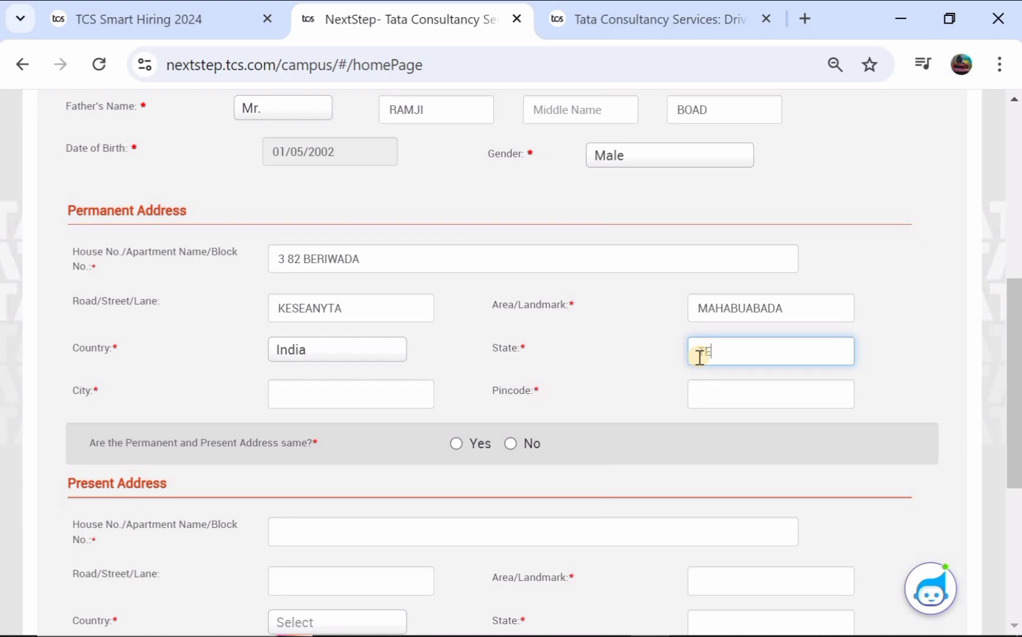
{"action": "type", "text": "TELANAGANA"}
{"action": "left_click", "coordinate": [305, 396]}
{"action": "type", "text": "WANGALAG"}
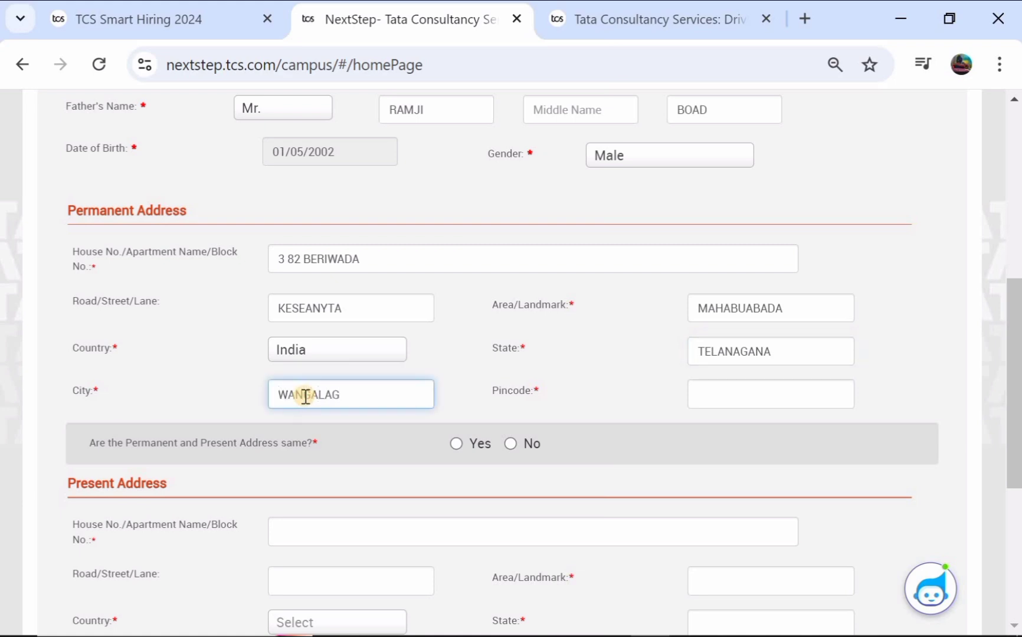
{"action": "key", "text": "BackSpace"}
{"action": "left_click", "coordinate": [726, 395]}
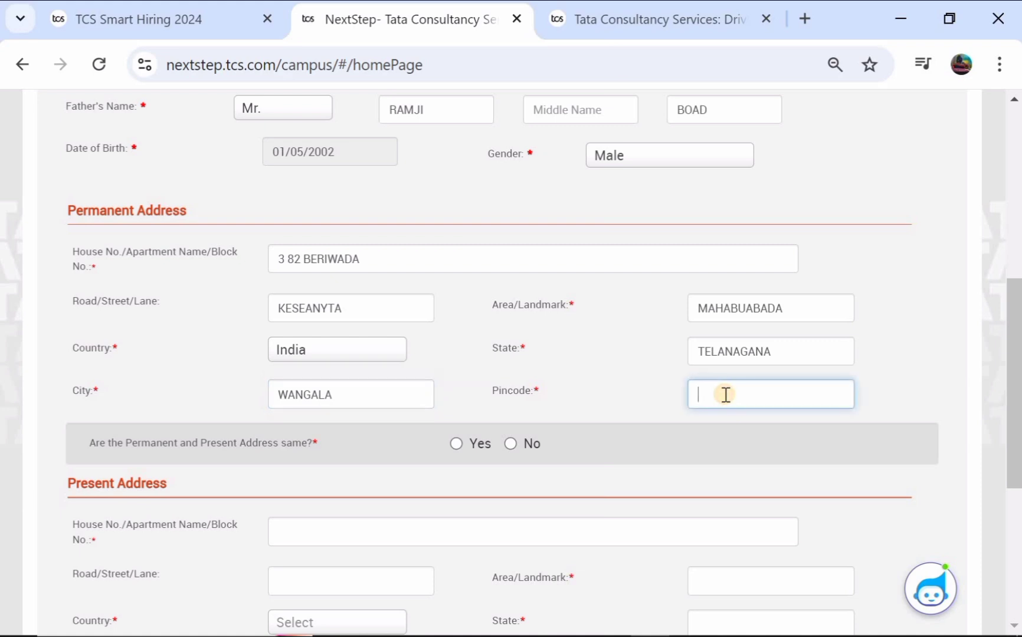
Step: Answer Yes to 'Are the Permanent and Present Address same?' so the present address copies the permanent one
{"action": "left_click", "coordinate": [454, 444]}
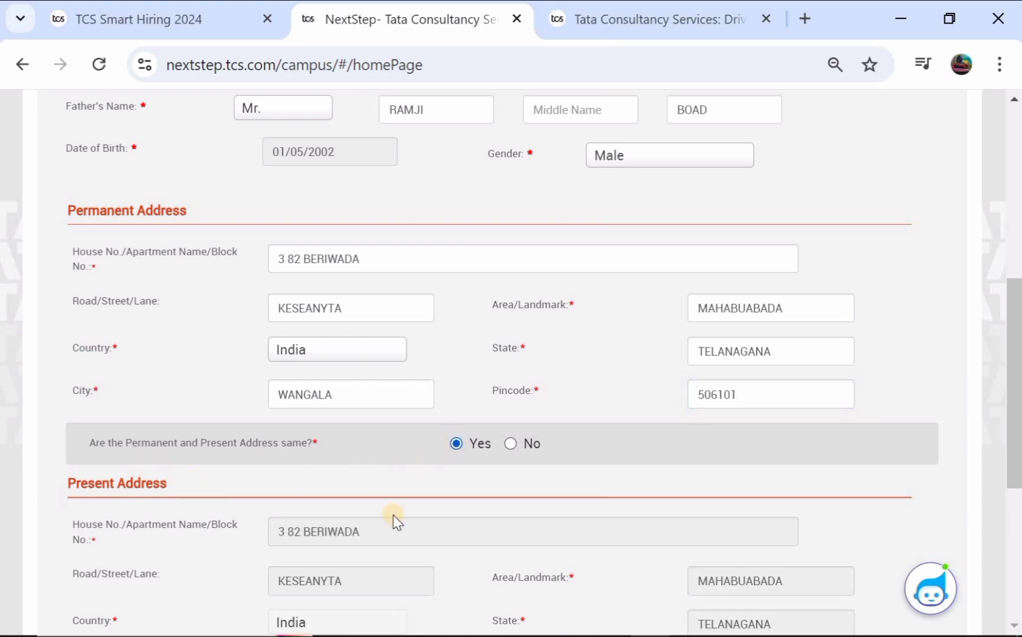
{"action": "left_click", "coordinate": [512, 444]}
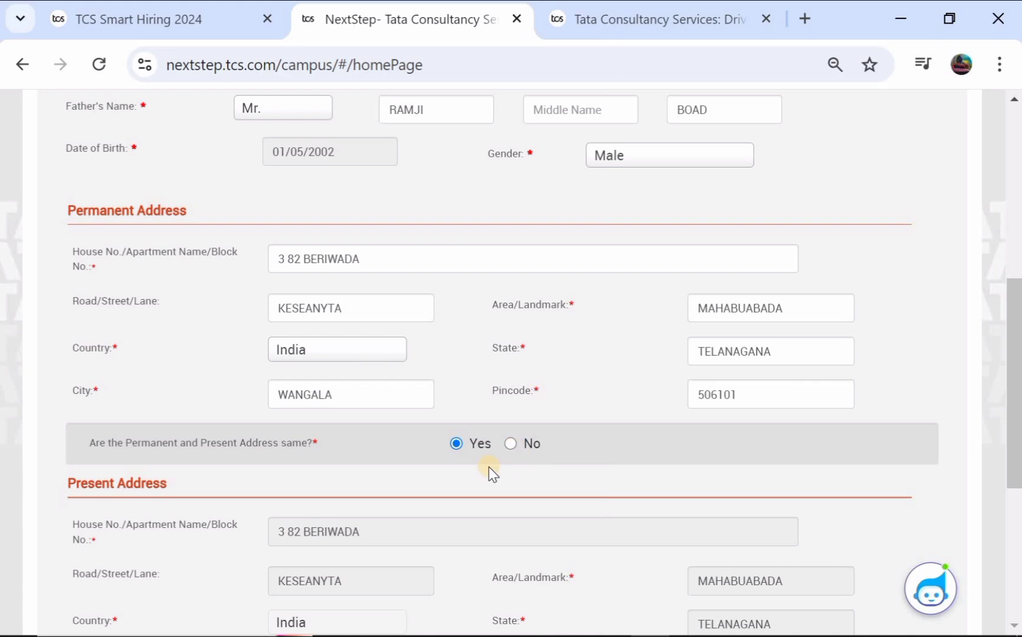
{"action": "left_click", "coordinate": [455, 450]}
{"action": "scroll", "coordinate": [454, 454], "scroll_direction": "down", "scroll_amount": 5}
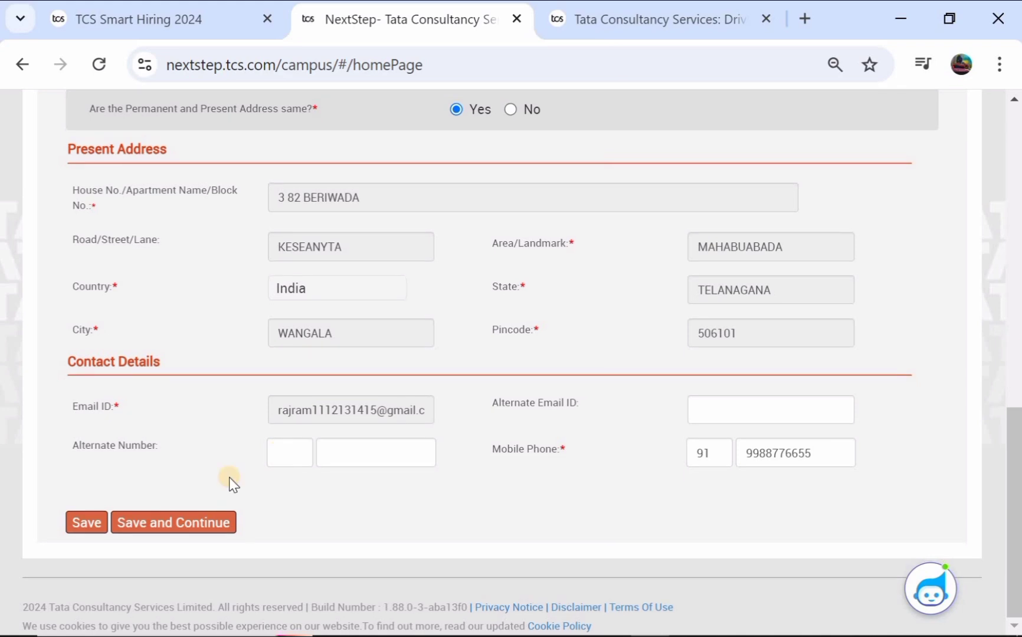
Step: Save personal details and set the institute to A.U.College Of Pharmaceutical Sciences
{"action": "left_click", "coordinate": [159, 530]}
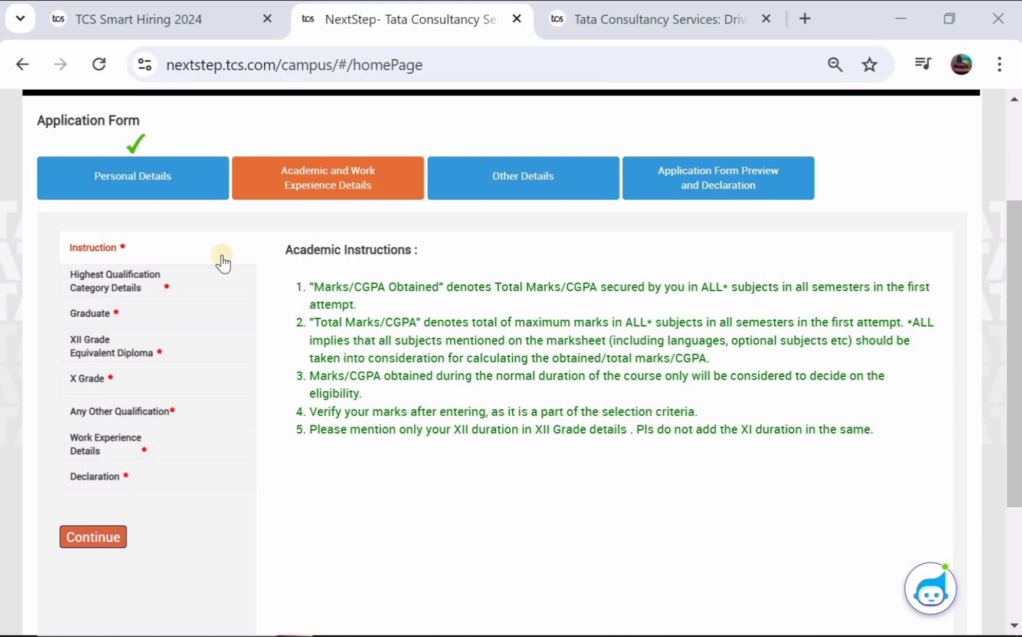
{"action": "left_click", "coordinate": [116, 288]}
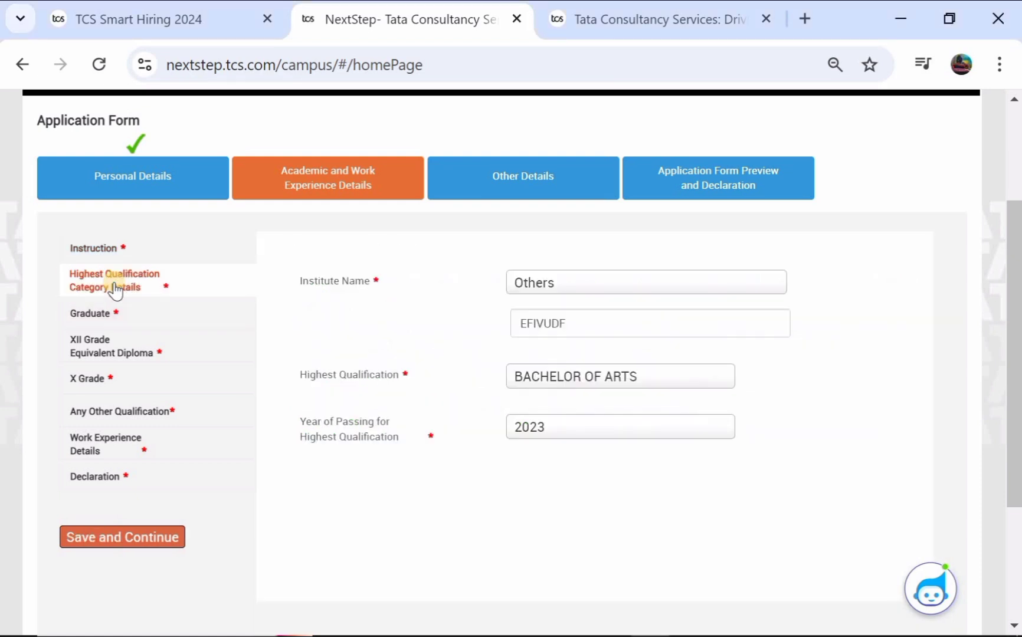
{"action": "left_click", "coordinate": [544, 286]}
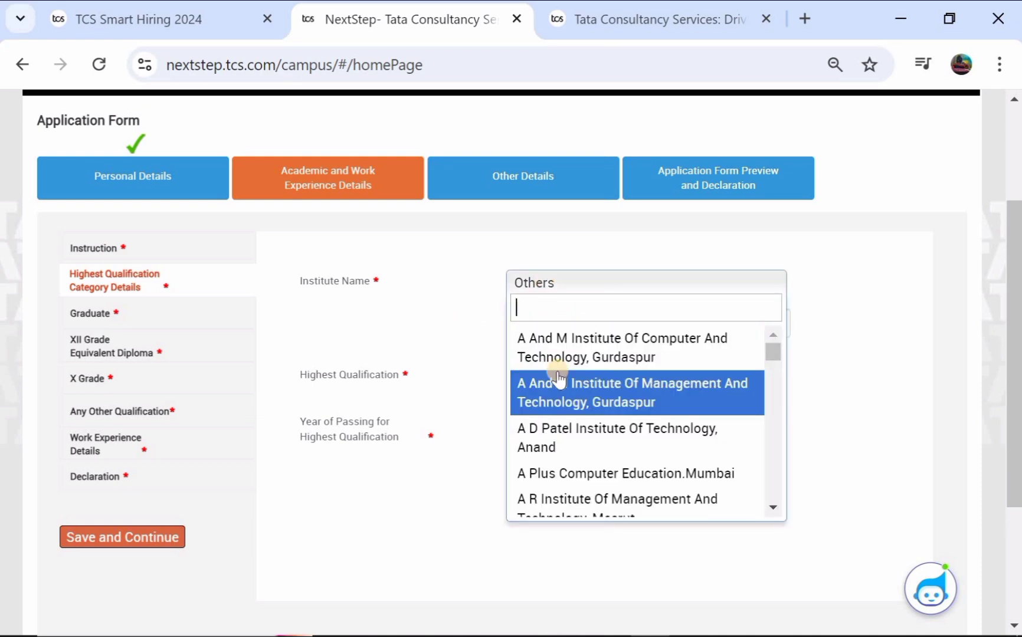
{"action": "scroll", "coordinate": [574, 415], "scroll_direction": "down", "scroll_amount": 10}
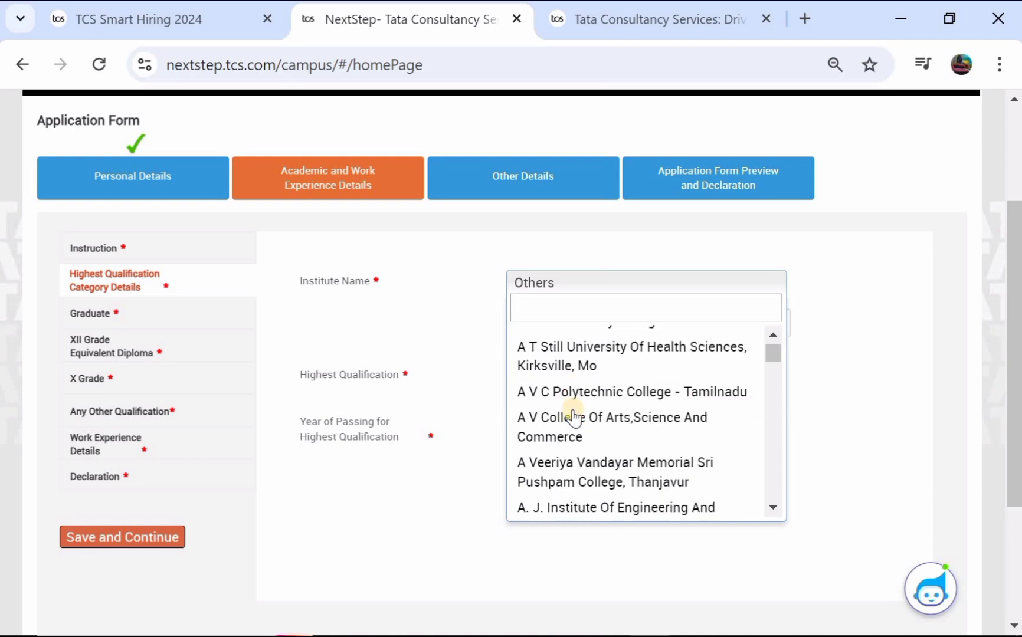
{"action": "scroll", "coordinate": [573, 416], "scroll_direction": "down", "scroll_amount": 10}
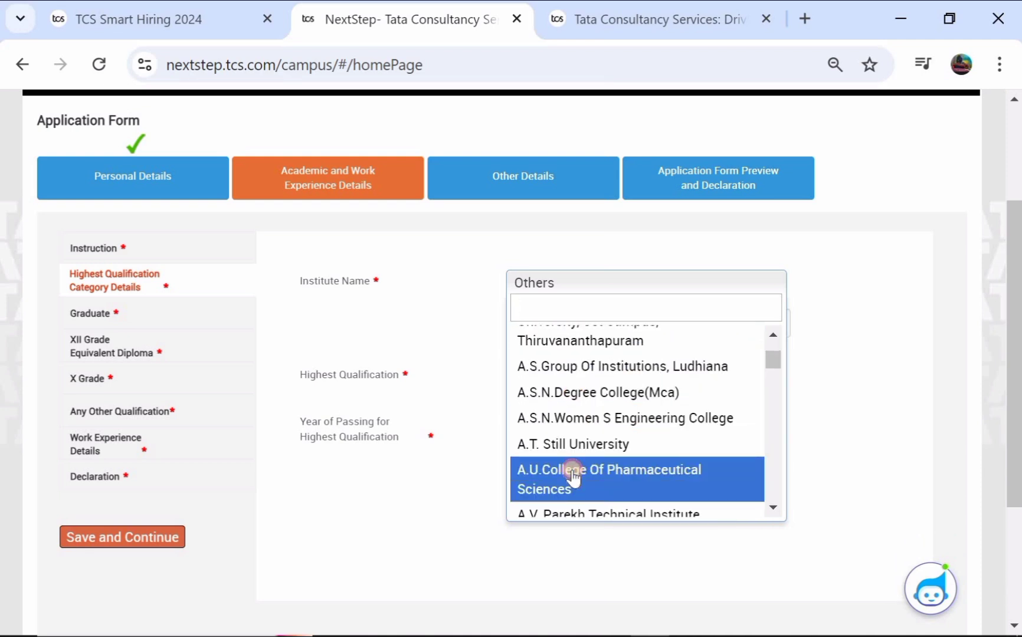
{"action": "left_click", "coordinate": [572, 472]}
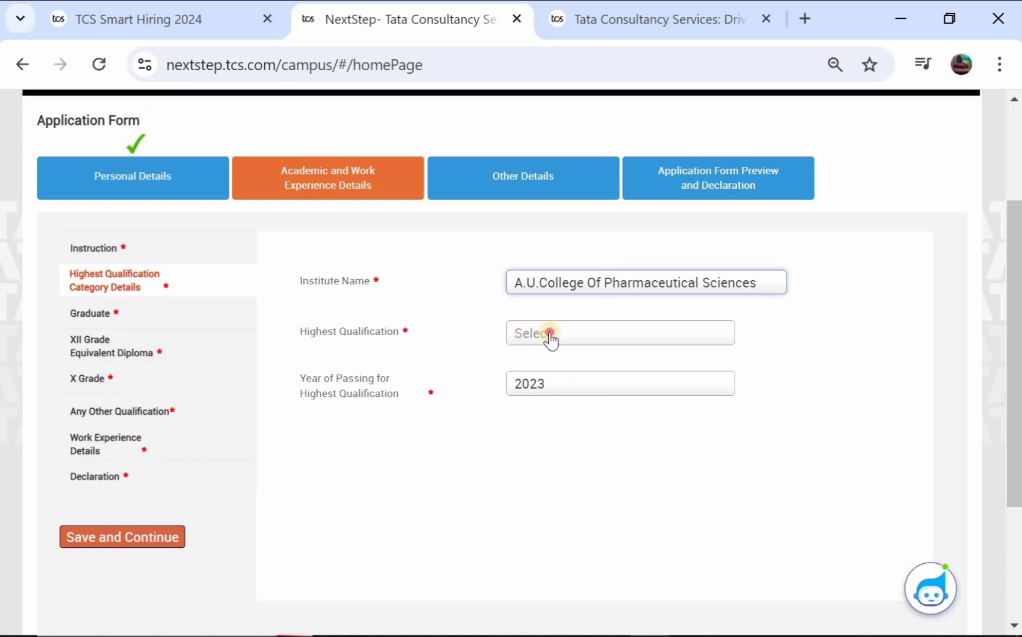
Step: Choose Bachelor of Education as the highest qualification
{"action": "left_click", "coordinate": [549, 336]}
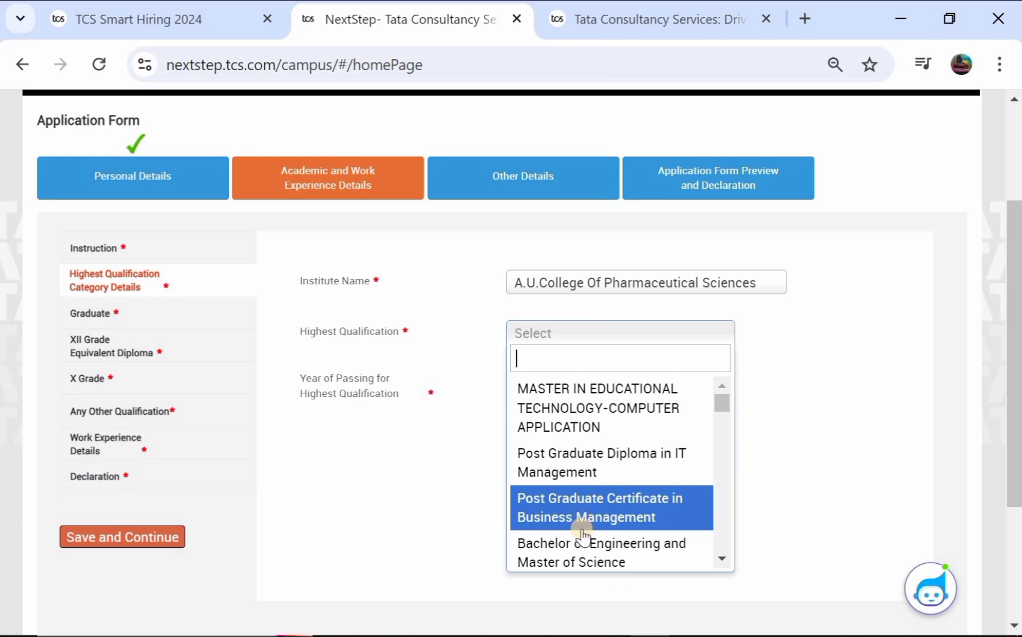
{"action": "scroll", "coordinate": [608, 488], "scroll_direction": "down", "scroll_amount": 3}
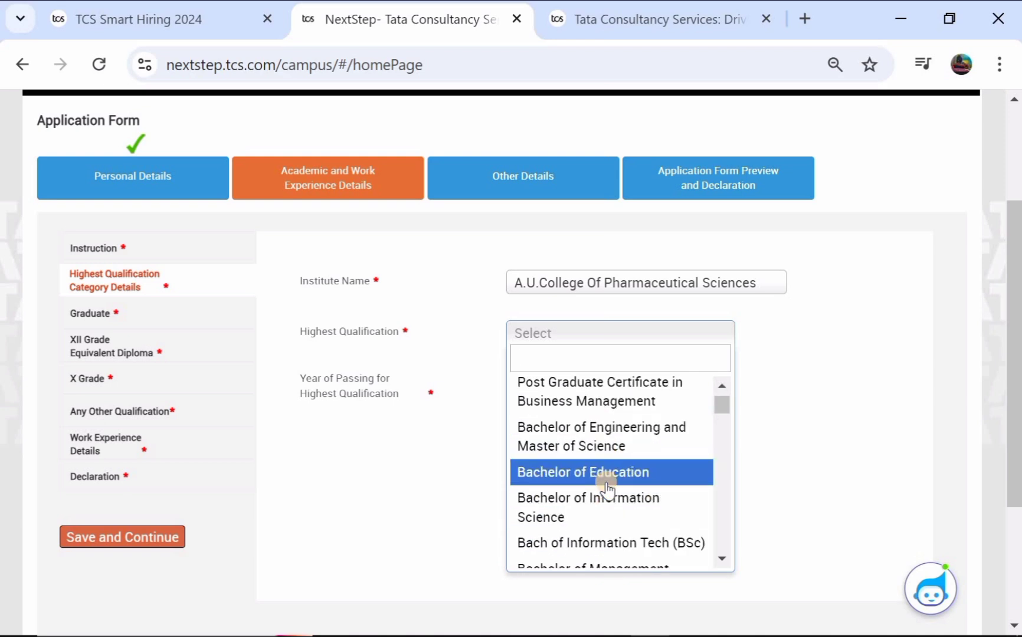
{"action": "left_click", "coordinate": [608, 484]}
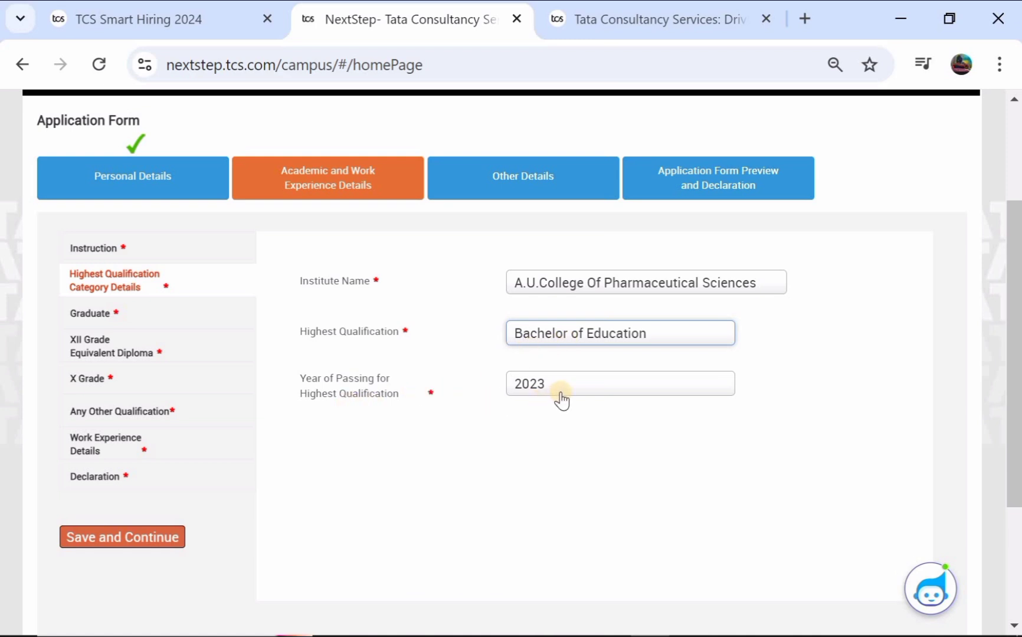
Step: Save the qualification details, mark the graduate course Full Time, and browse the Specialization list
{"action": "left_click", "coordinate": [116, 538]}
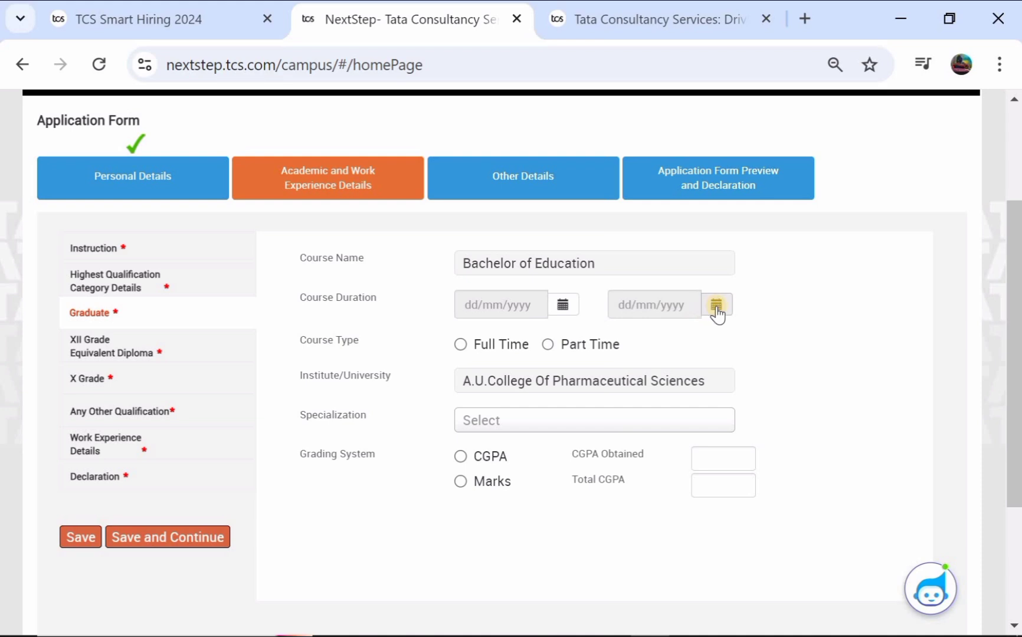
{"action": "left_click", "coordinate": [461, 345]}
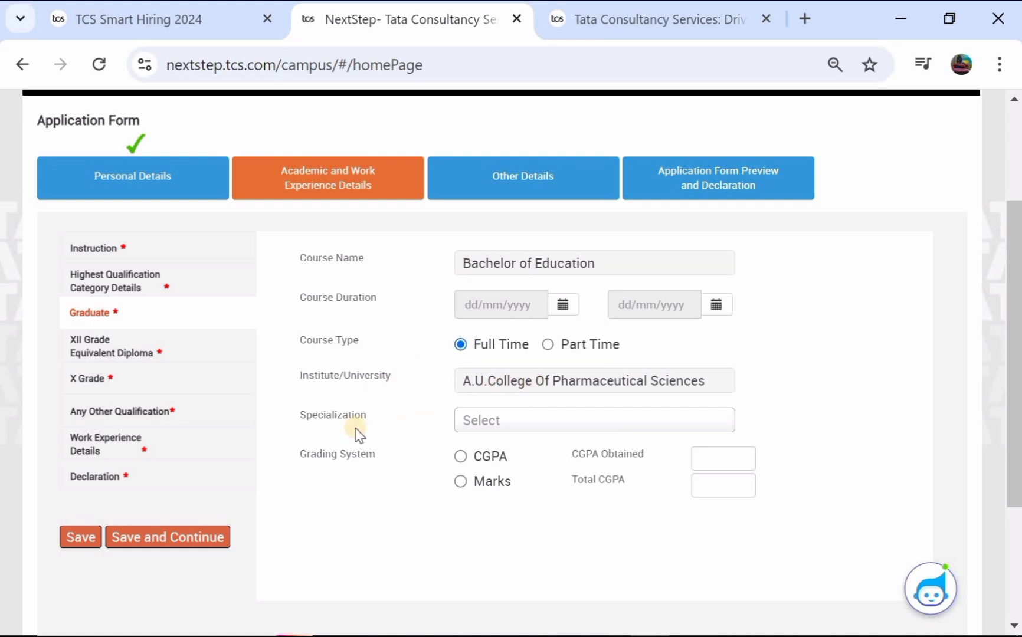
{"action": "left_click", "coordinate": [488, 420]}
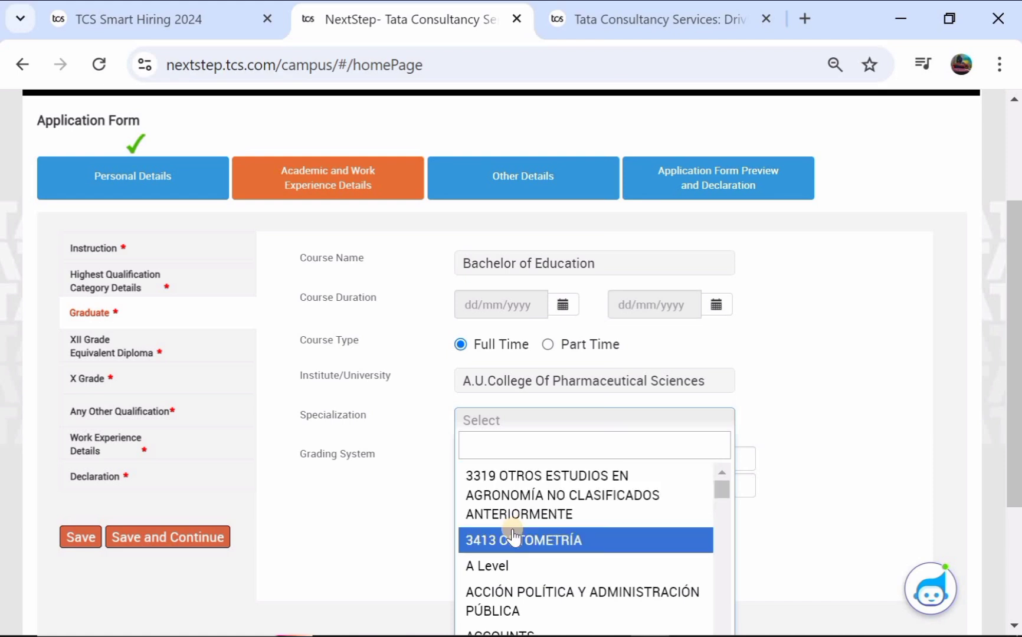
{"action": "scroll", "coordinate": [513, 537], "scroll_direction": "down", "scroll_amount": 5}
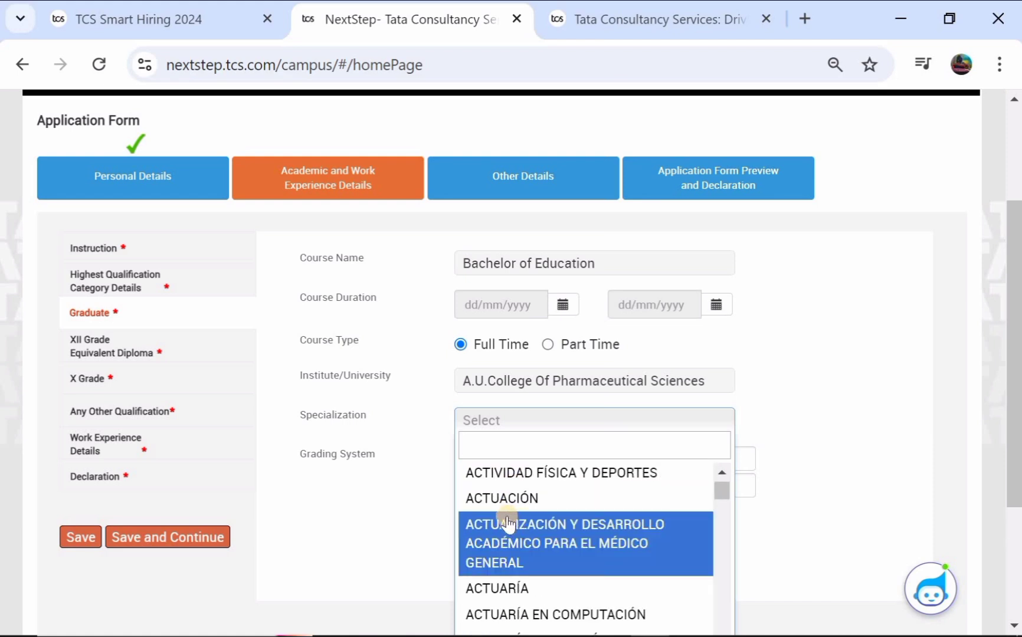
{"action": "scroll", "coordinate": [511, 534], "scroll_direction": "down", "scroll_amount": 1}
{"action": "scroll", "coordinate": [507, 522], "scroll_direction": "down", "scroll_amount": 5}
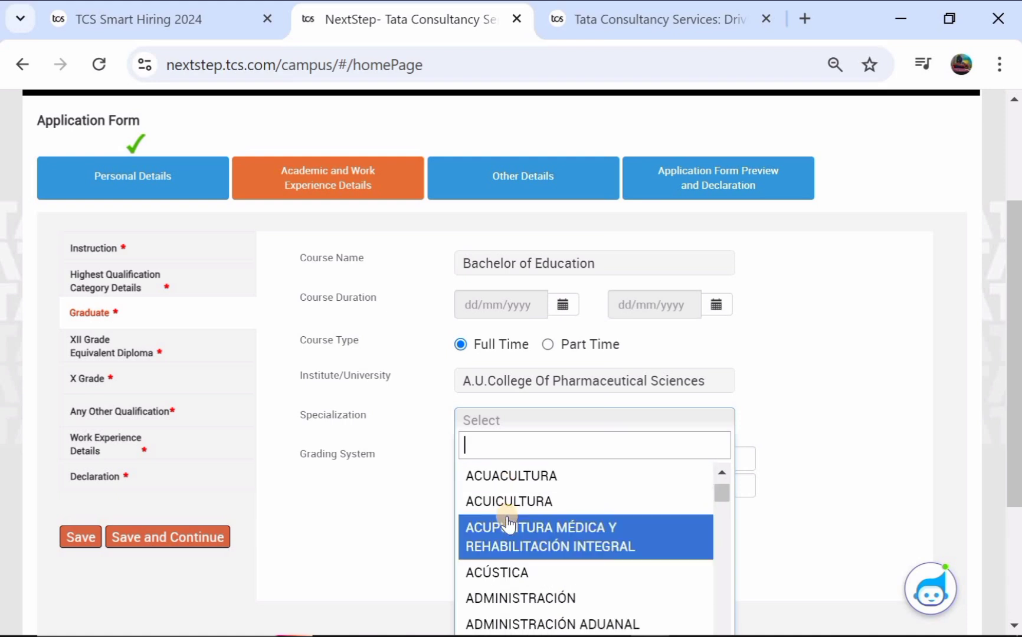
{"action": "scroll", "coordinate": [508, 521], "scroll_direction": "down", "scroll_amount": 3}
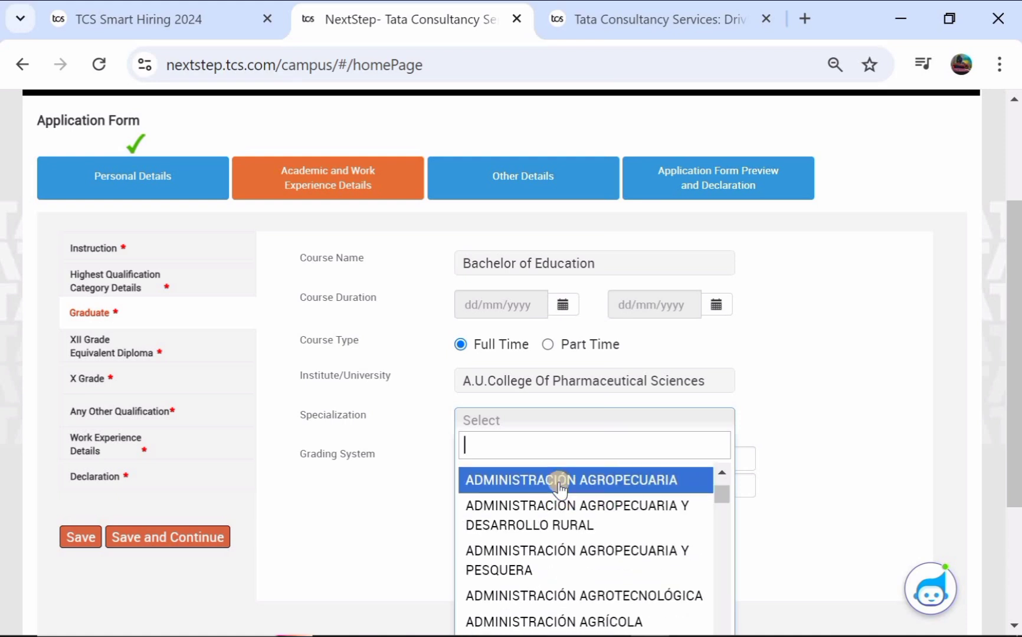
{"action": "scroll", "coordinate": [560, 487], "scroll_direction": "down", "scroll_amount": 1}
{"action": "scroll", "coordinate": [560, 487], "scroll_direction": "down", "scroll_amount": 2}
{"action": "scroll", "coordinate": [516, 546], "scroll_direction": "down", "scroll_amount": 2}
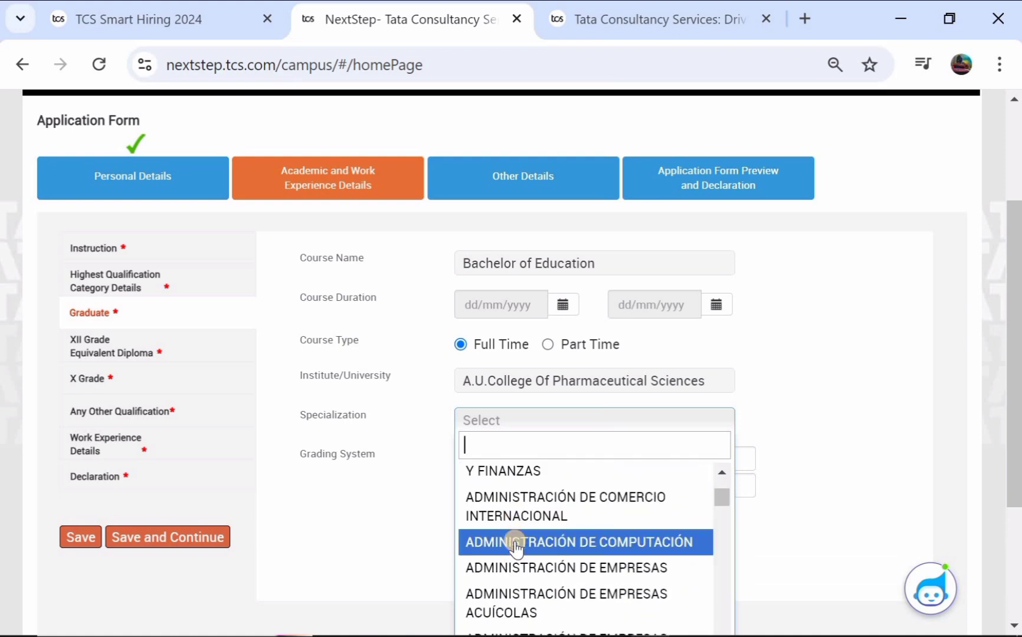
Step: Choose ADMINISTRACIÓN DE COMPUTACIÓN as the graduate specialization and try the CGPA grading fields
{"action": "left_click", "coordinate": [516, 546]}
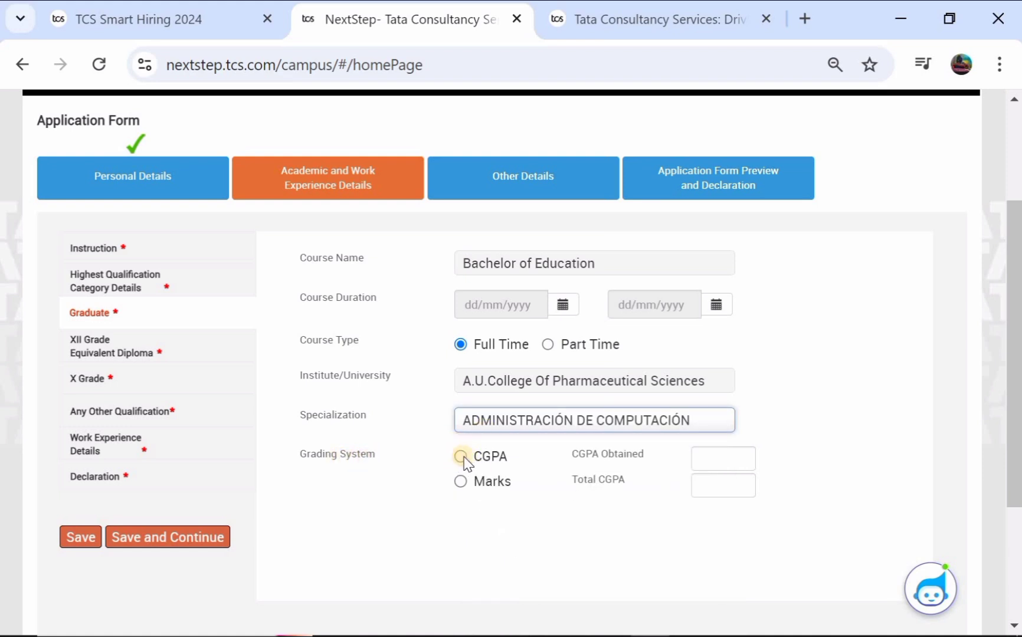
{"action": "left_click", "coordinate": [464, 457]}
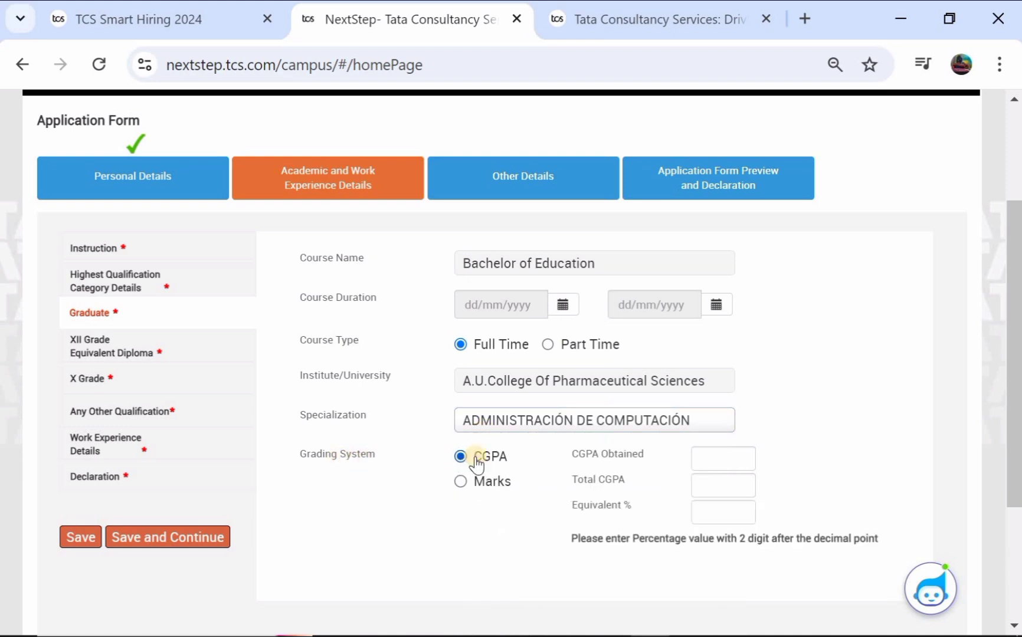
{"action": "left_click", "coordinate": [715, 463]}
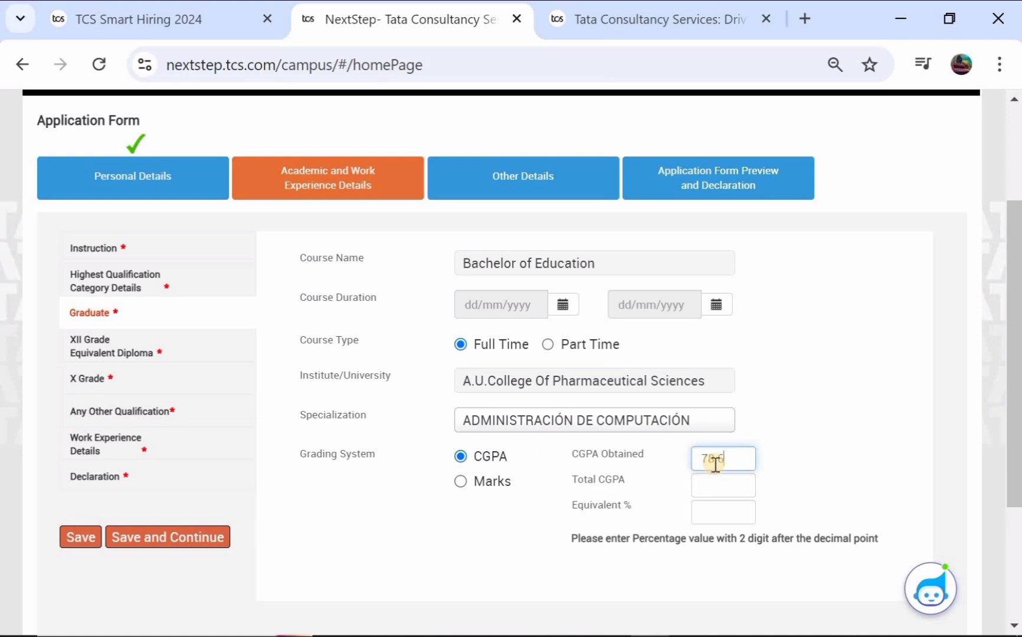
{"action": "left_click", "coordinate": [704, 491]}
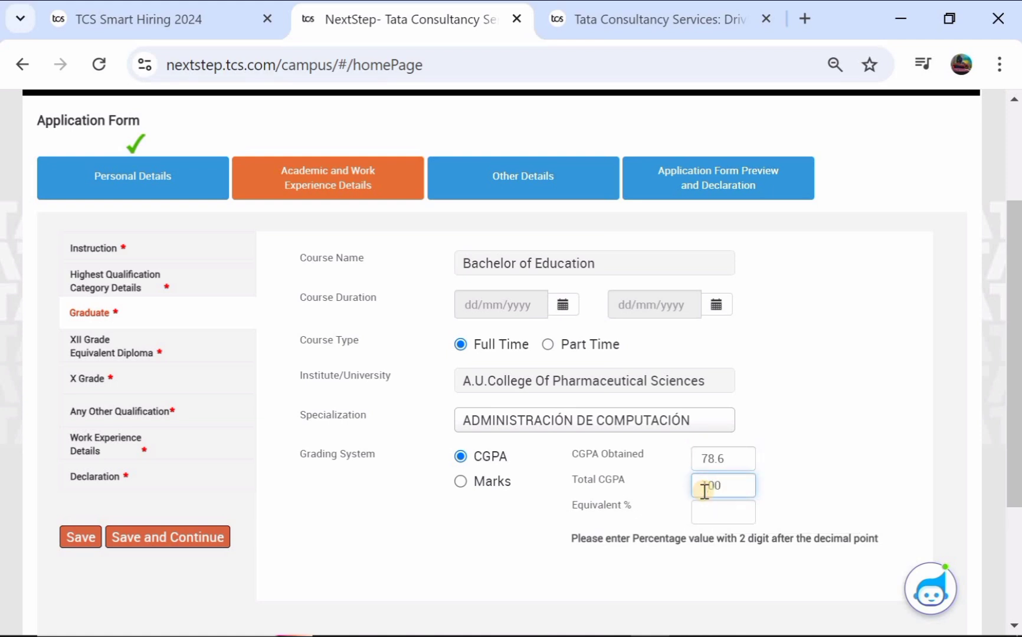
{"action": "left_click", "coordinate": [716, 505]}
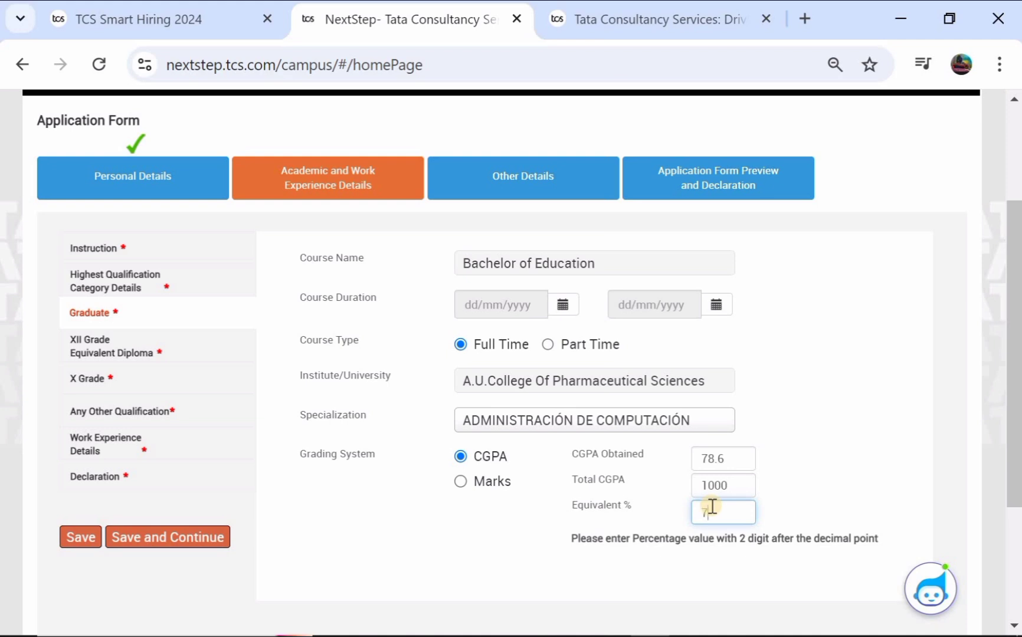
Step: Switch grading to Marks, enter 786 out of 1000 (78.60%), and save the Graduate details
{"action": "left_click", "coordinate": [467, 482]}
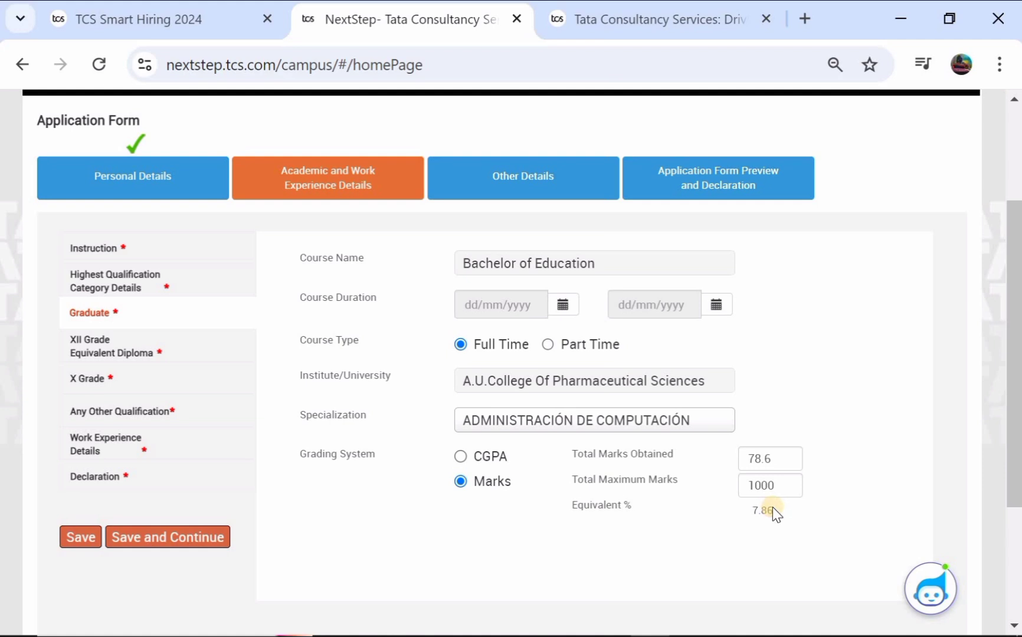
{"action": "left_click", "coordinate": [775, 466]}
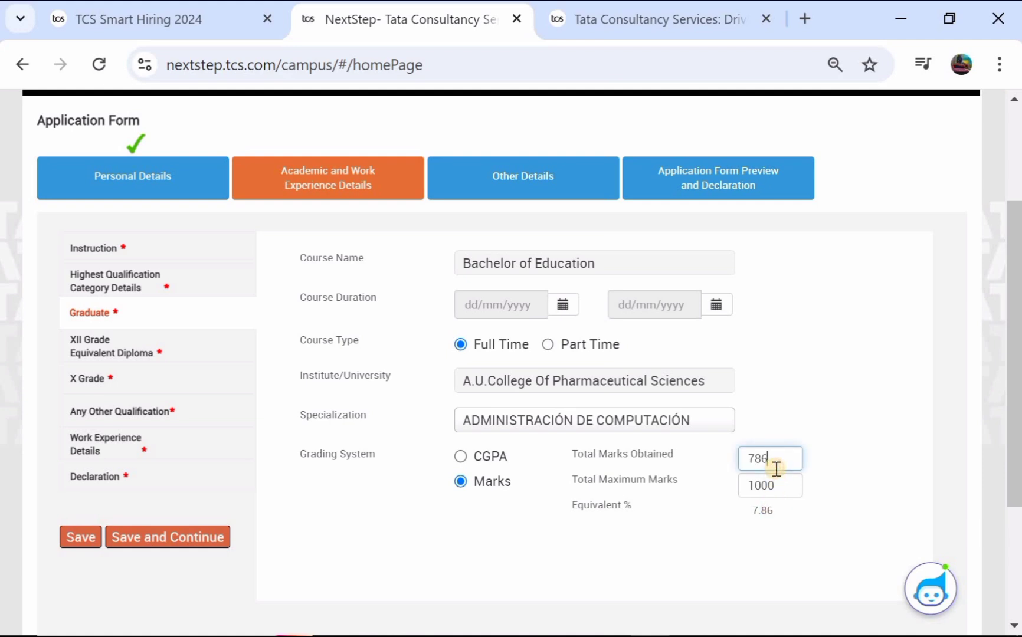
{"action": "left_click", "coordinate": [773, 507]}
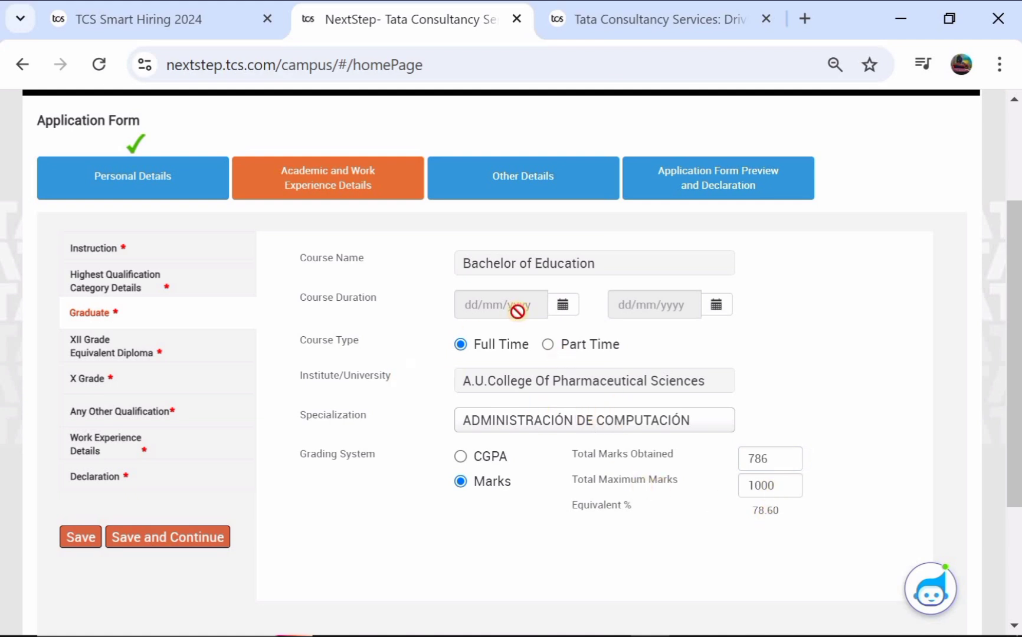
{"action": "left_click", "coordinate": [82, 540]}
Step: Continue to the XII section and select only XII Grade as the relevant course
{"action": "left_click", "coordinate": [128, 538]}
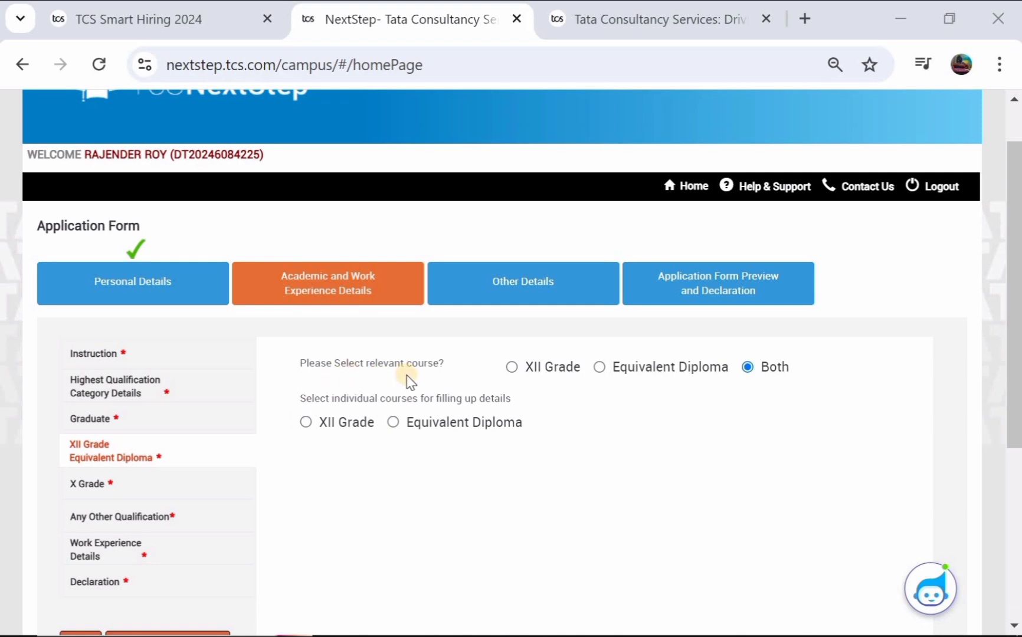
{"action": "left_click", "coordinate": [513, 367]}
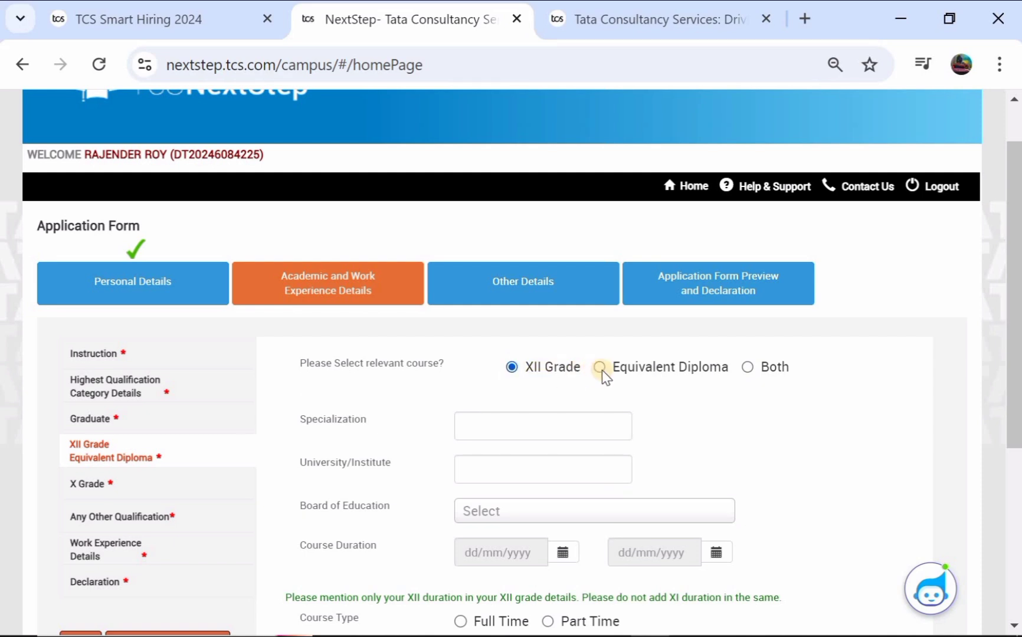
{"action": "left_click", "coordinate": [599, 368]}
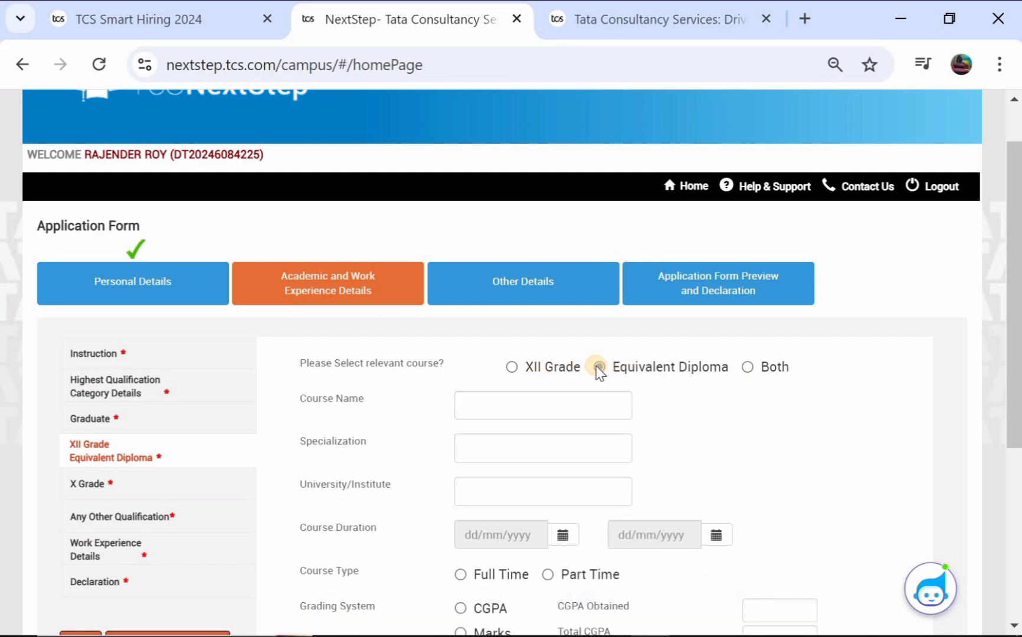
{"action": "left_click", "coordinate": [747, 367]}
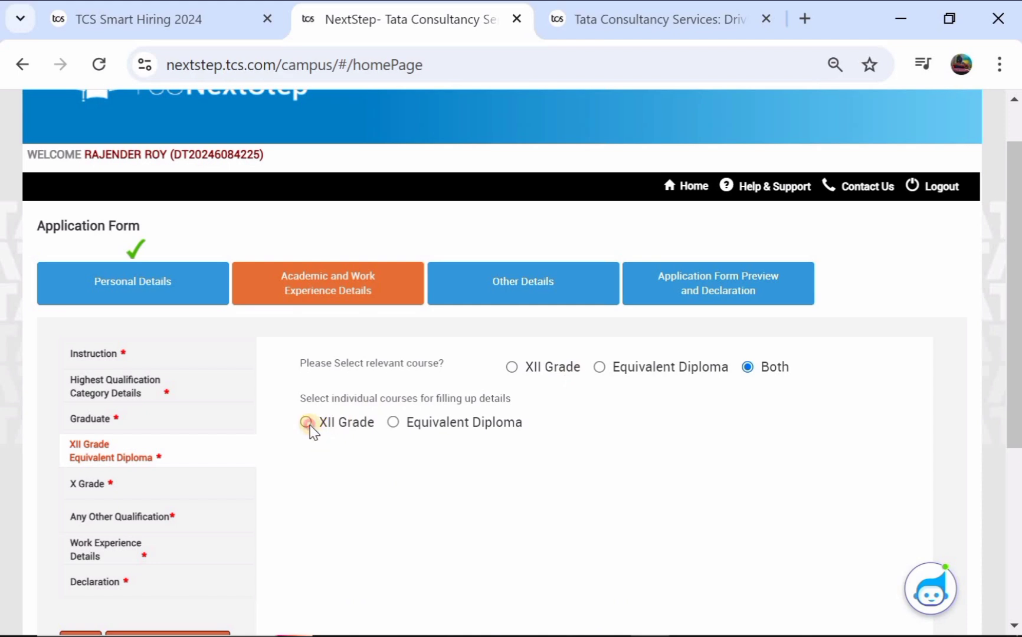
{"action": "left_click", "coordinate": [306, 422]}
{"action": "scroll", "coordinate": [454, 469], "scroll_direction": "down", "scroll_amount": 1}
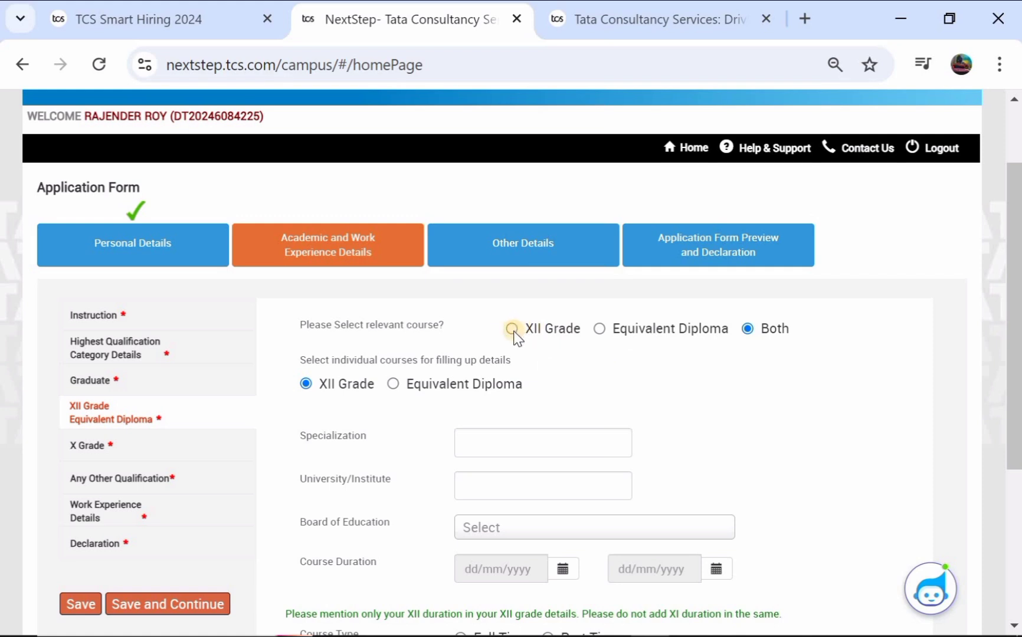
{"action": "left_click", "coordinate": [513, 330]}
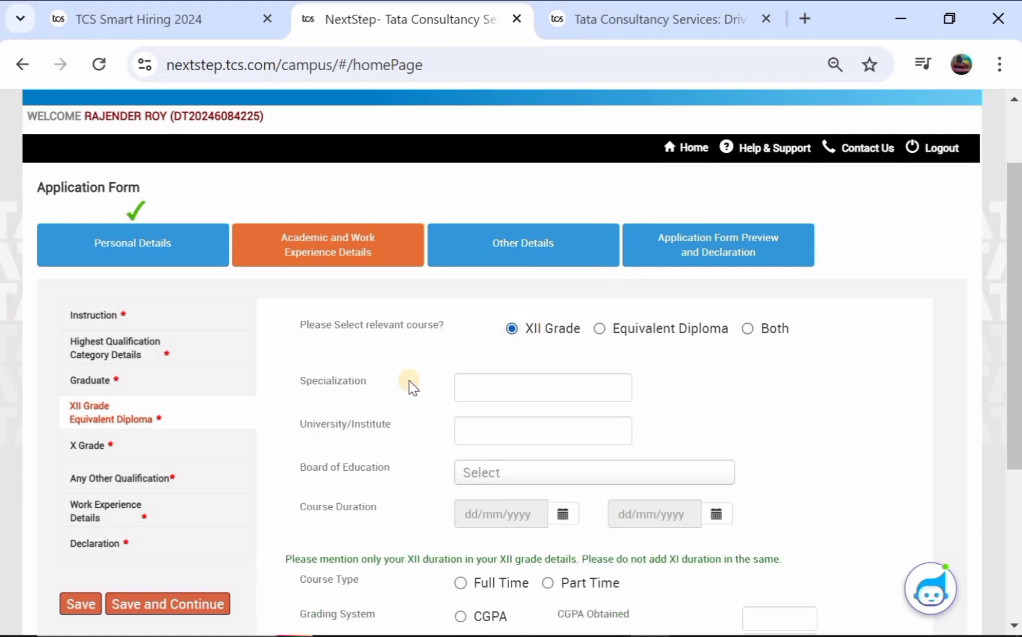
Step: Enter XII specialization '1', institute 'TS', State Board, and Marks as the grading system
{"action": "left_click", "coordinate": [499, 382]}
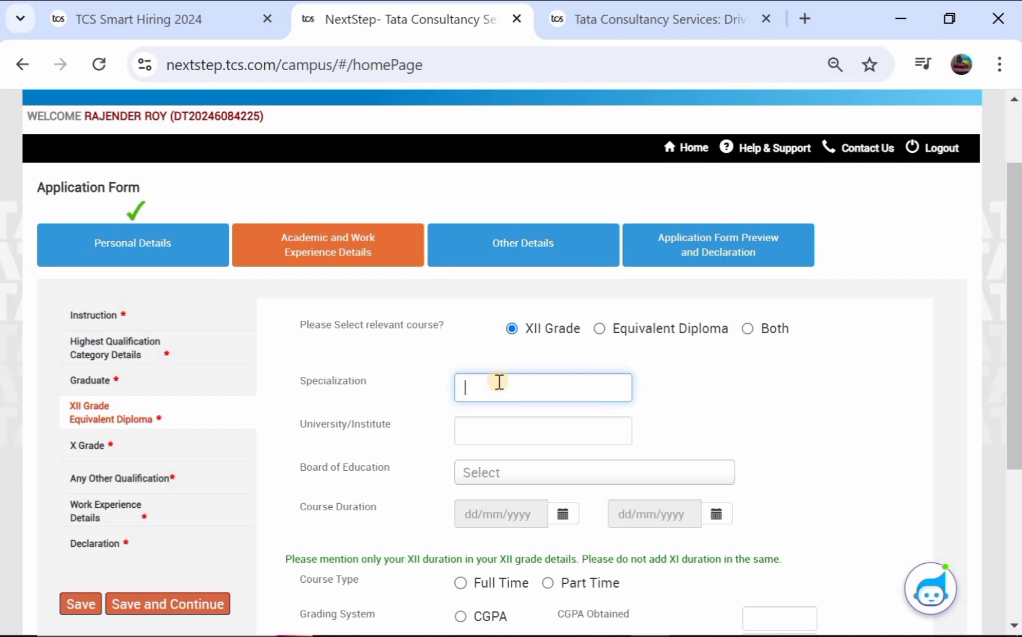
{"action": "scroll", "coordinate": [499, 382], "scroll_direction": "down", "scroll_amount": 1}
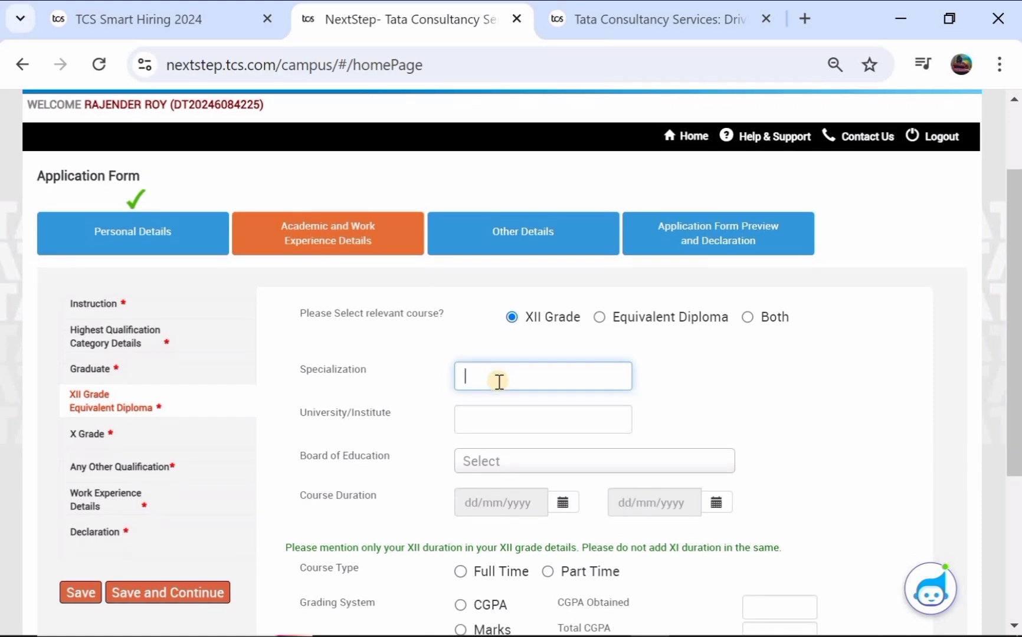
{"action": "type", "text": "12TH"}
{"action": "left_click", "coordinate": [465, 422]}
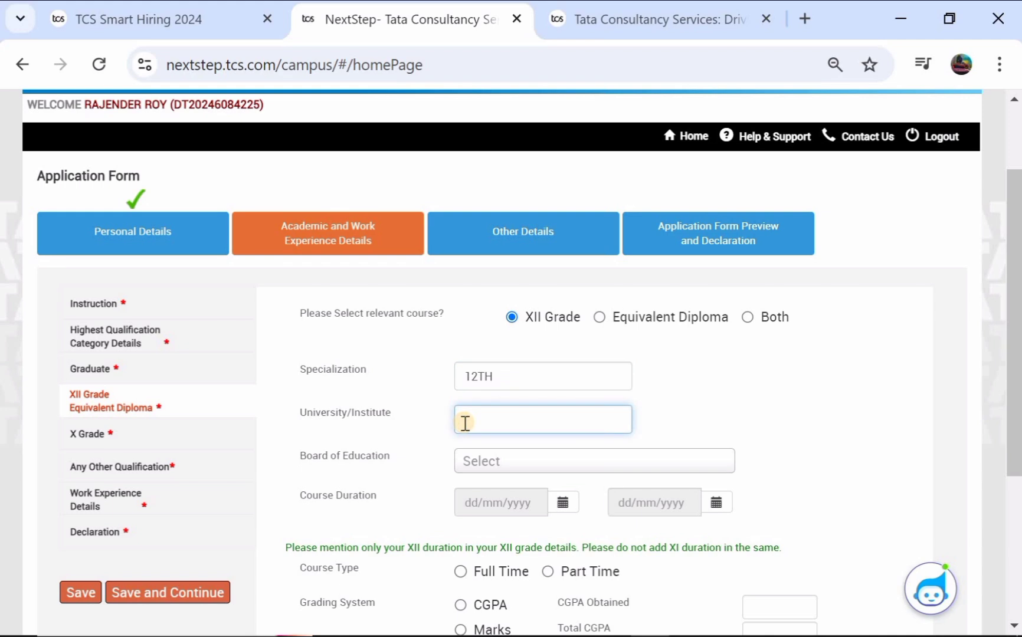
{"action": "type", "text": "TS"}
{"action": "left_click", "coordinate": [499, 466]}
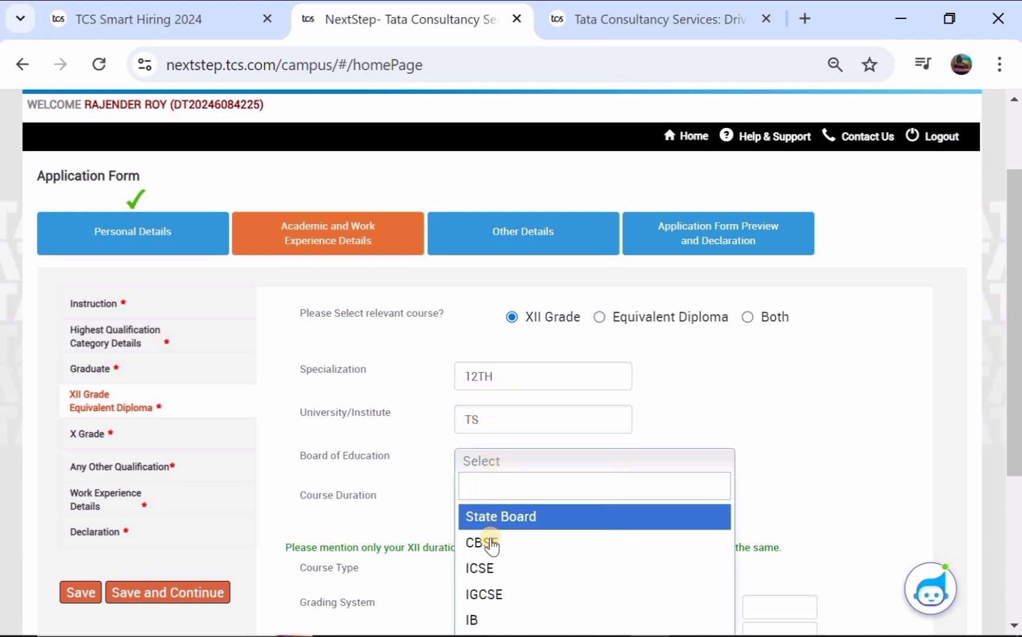
{"action": "scroll", "coordinate": [487, 568], "scroll_direction": "down", "scroll_amount": 1}
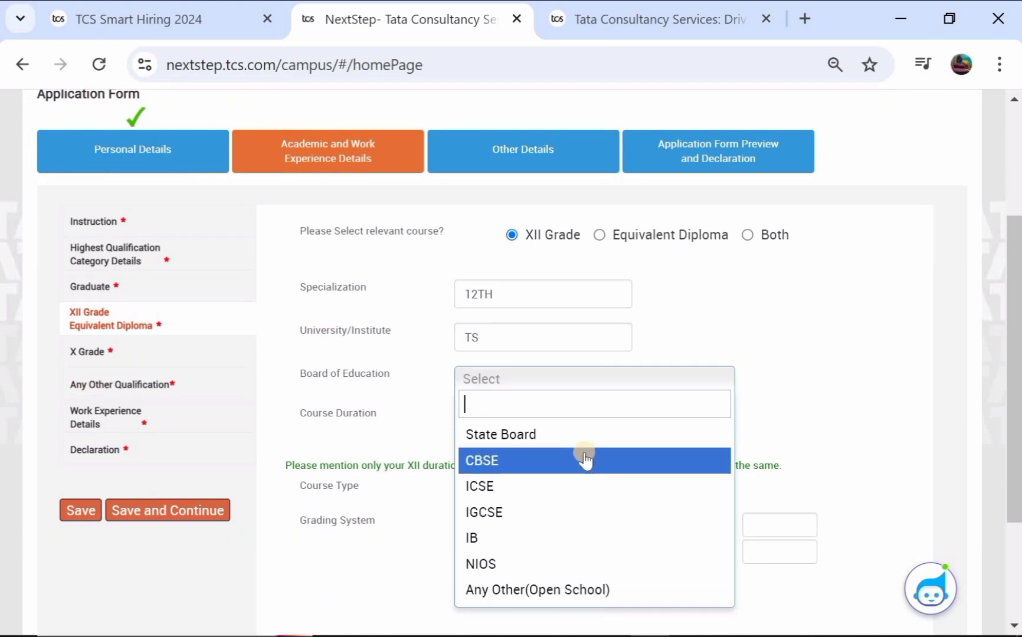
{"action": "left_click", "coordinate": [607, 437]}
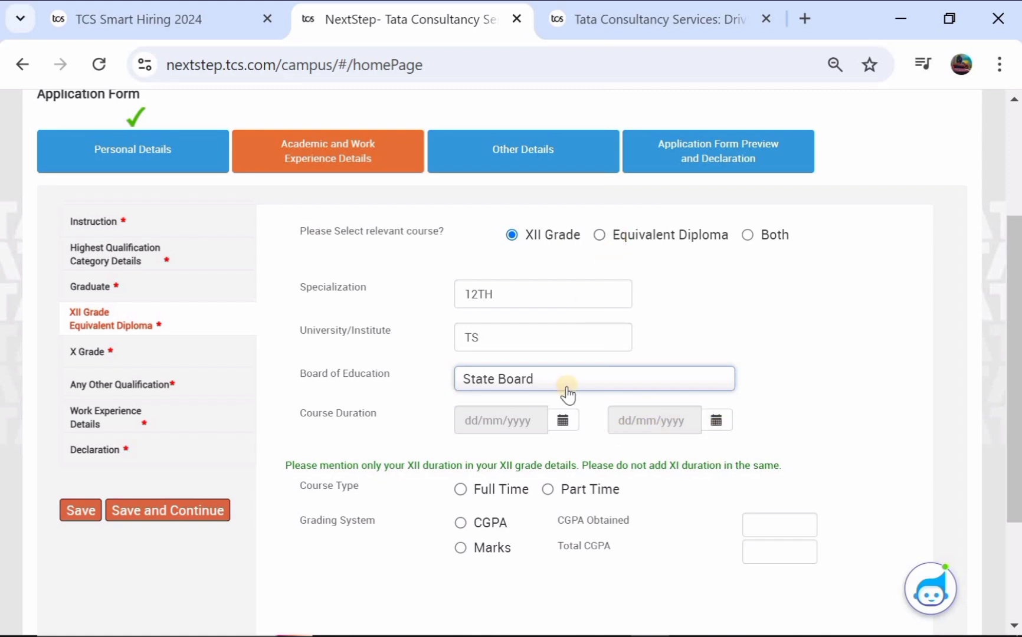
{"action": "scroll", "coordinate": [531, 408], "scroll_direction": "down", "scroll_amount": 1}
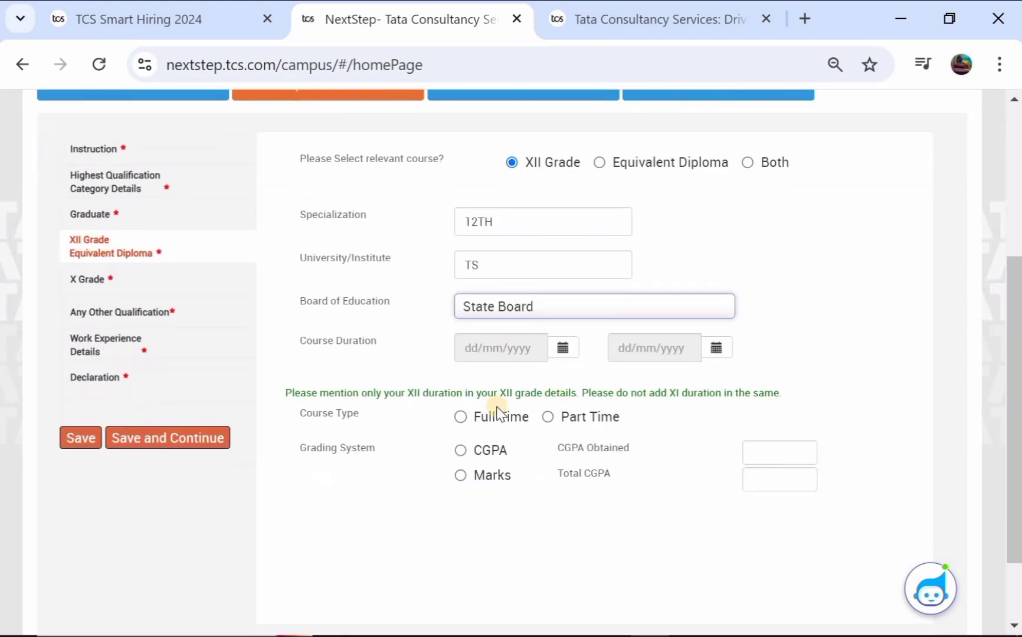
{"action": "left_click", "coordinate": [471, 452]}
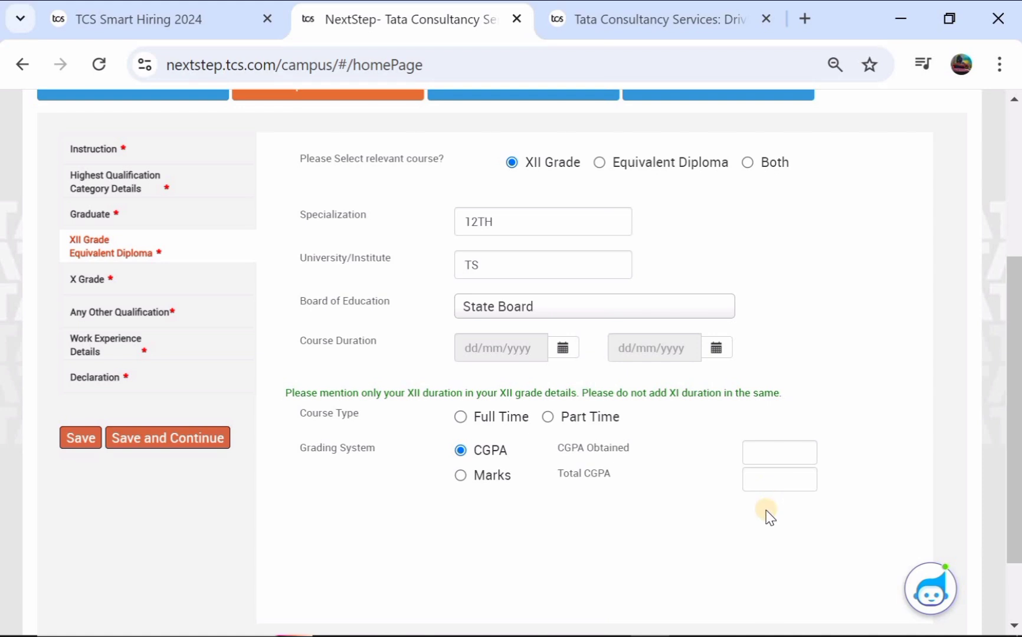
{"action": "left_click", "coordinate": [460, 476]}
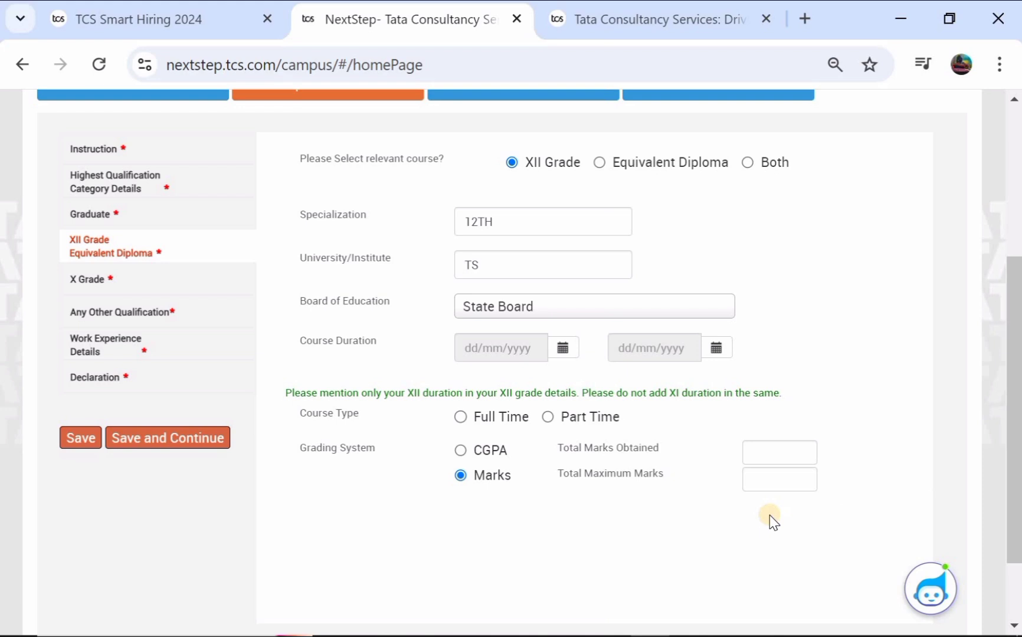
Step: Try Equivalent Diploma, revert to XII Grade, and save to continue to X Grade
{"action": "left_click", "coordinate": [599, 163]}
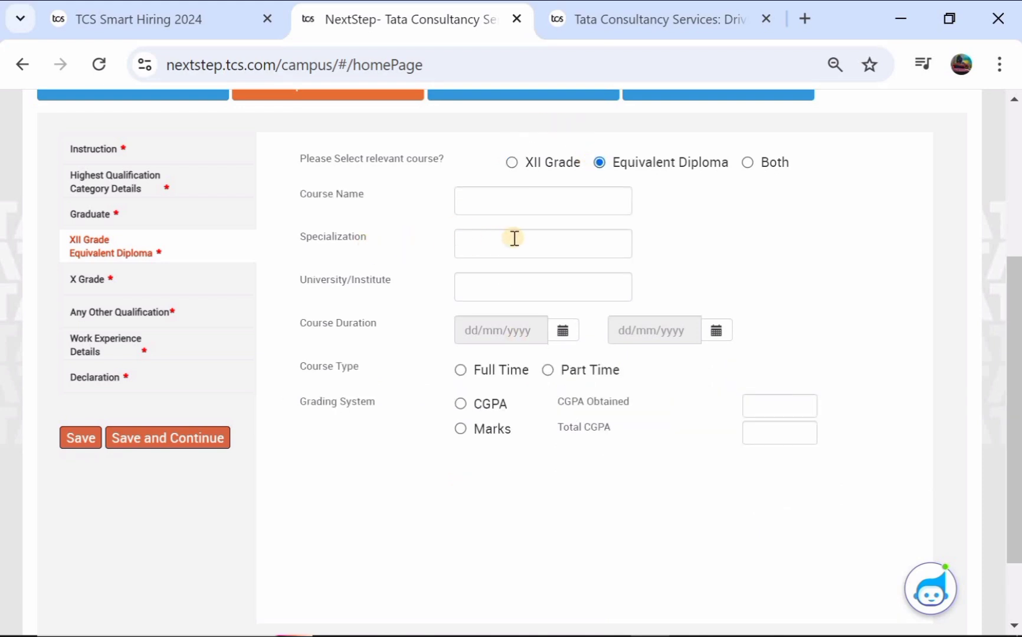
{"action": "left_click", "coordinate": [489, 199]}
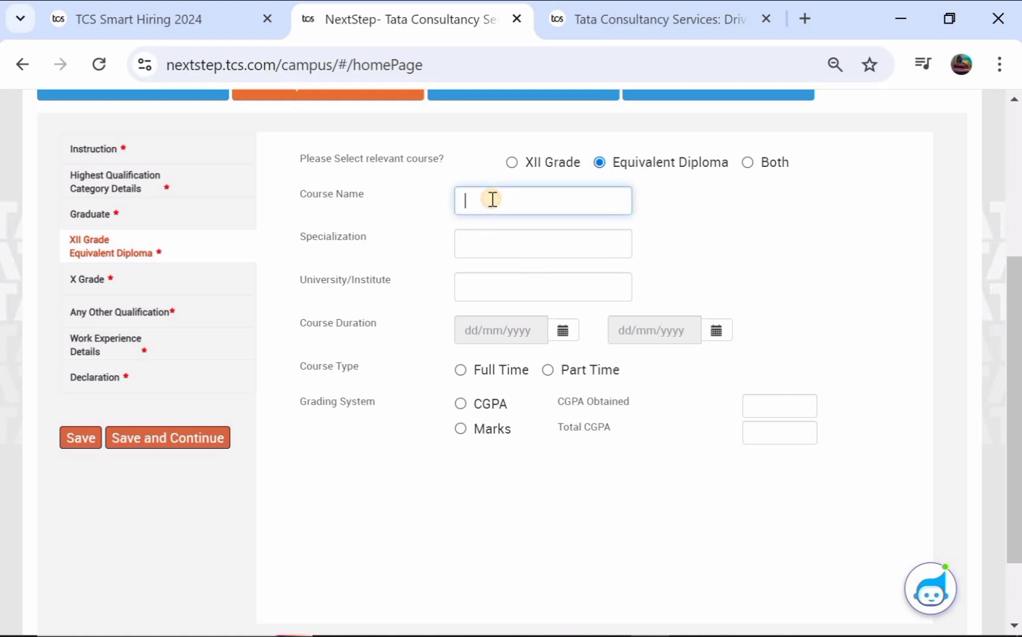
{"action": "left_click", "coordinate": [479, 240]}
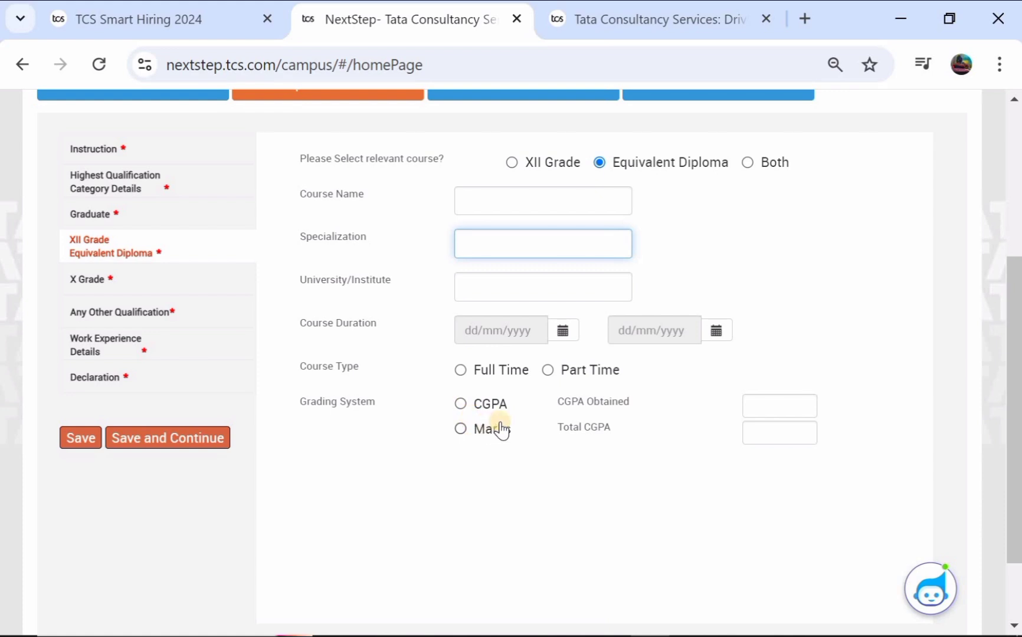
{"action": "left_click", "coordinate": [511, 162]}
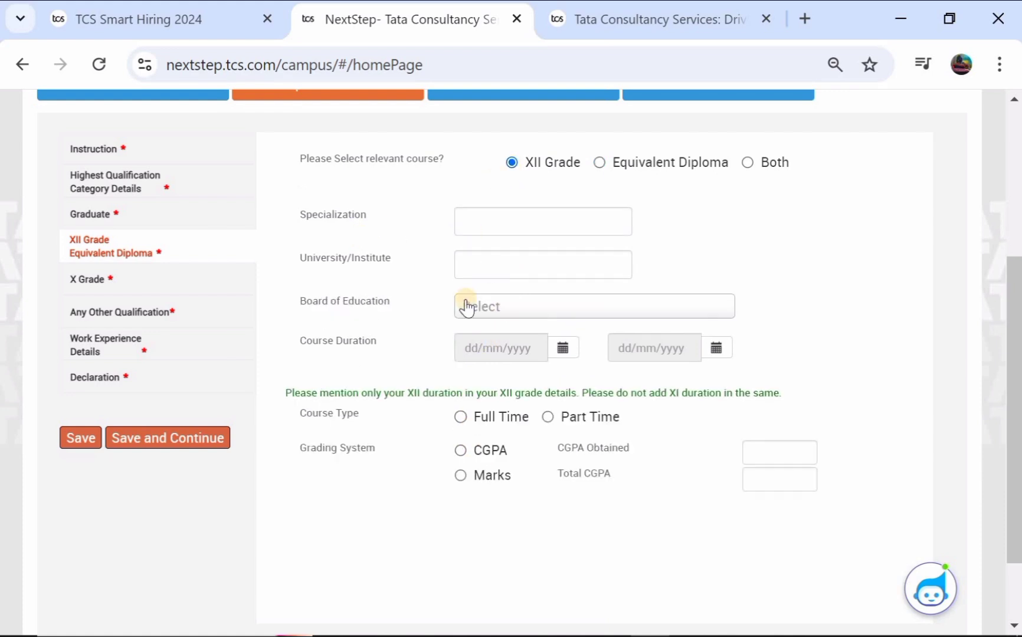
{"action": "scroll", "coordinate": [121, 388], "scroll_direction": "down", "scroll_amount": 1}
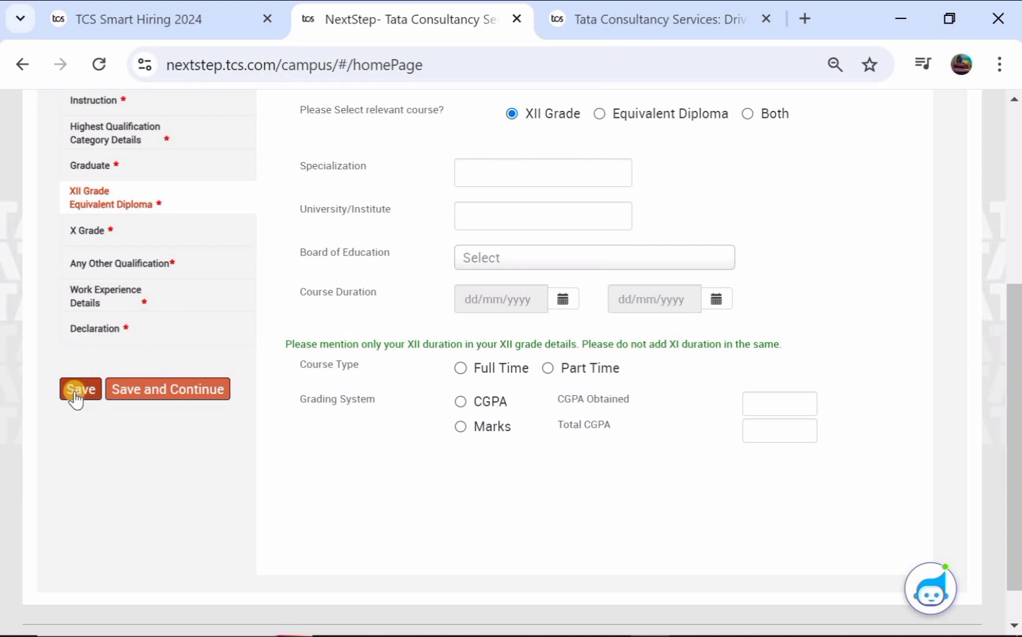
{"action": "left_click", "coordinate": [152, 391]}
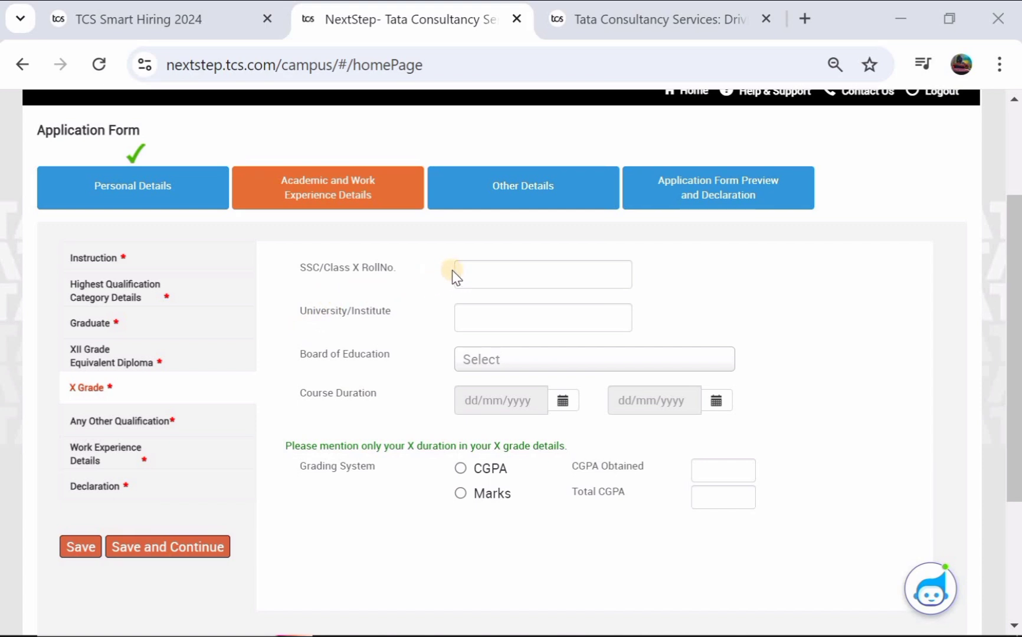
Step: Enter the Class X roll number, institute TSH, and State Board as board of education
{"action": "left_click", "coordinate": [472, 271]}
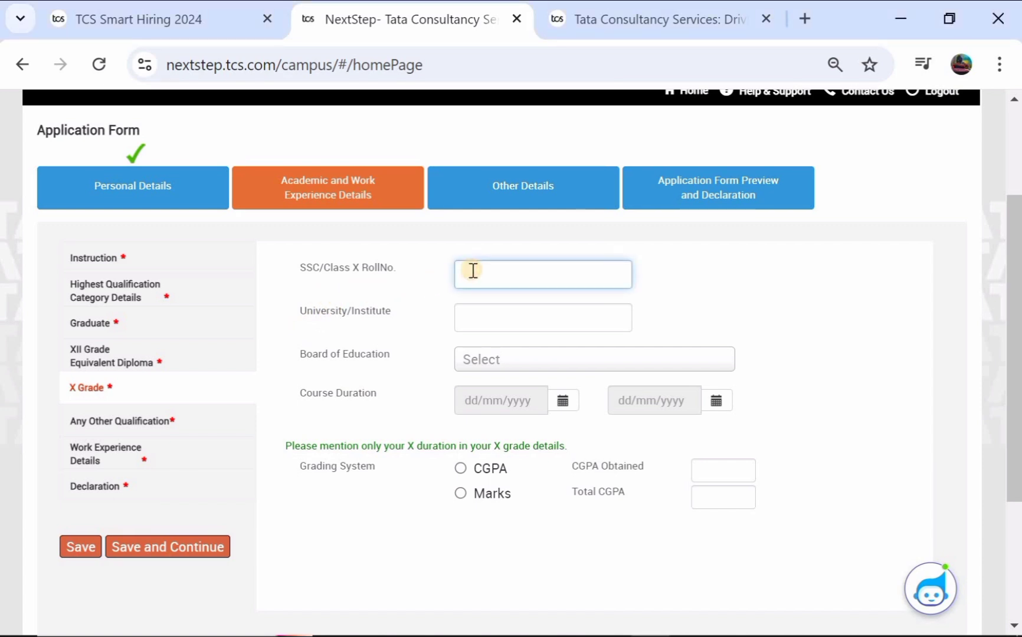
{"action": "left_click", "coordinate": [488, 317]}
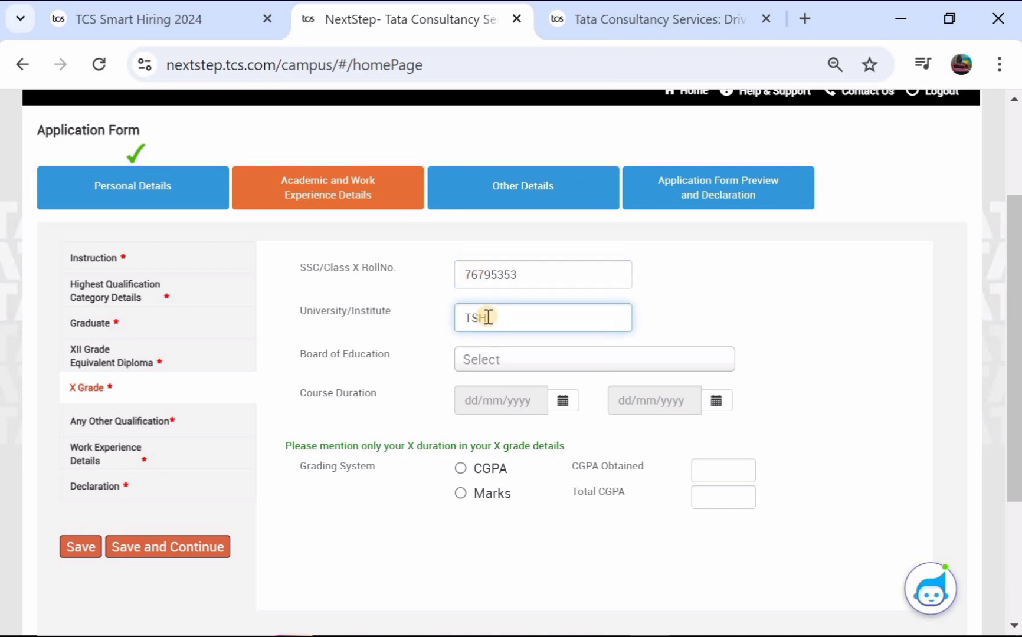
{"action": "left_click", "coordinate": [489, 358]}
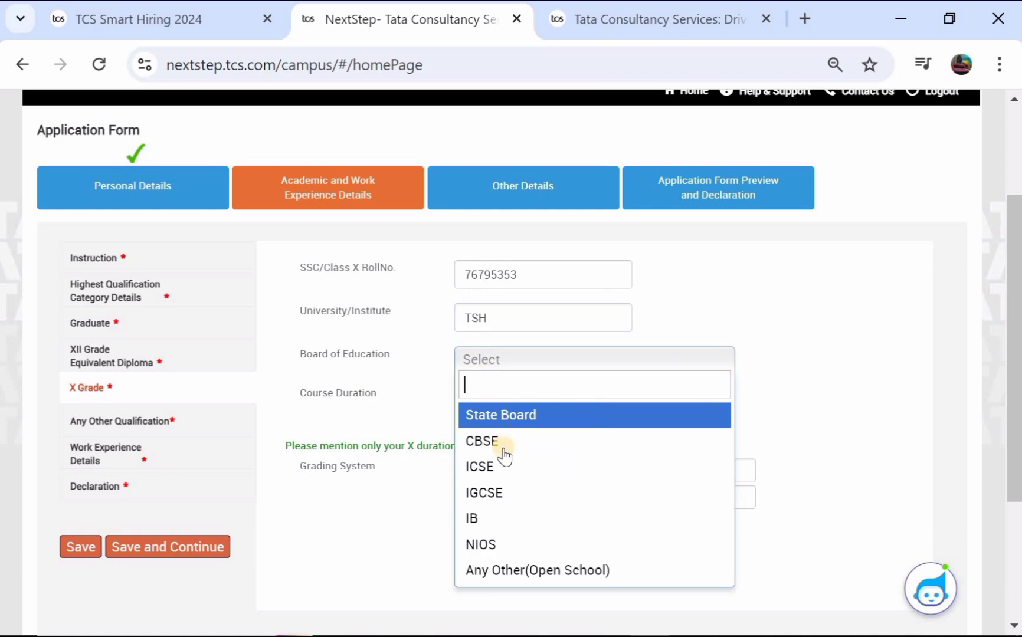
{"action": "left_click", "coordinate": [508, 414]}
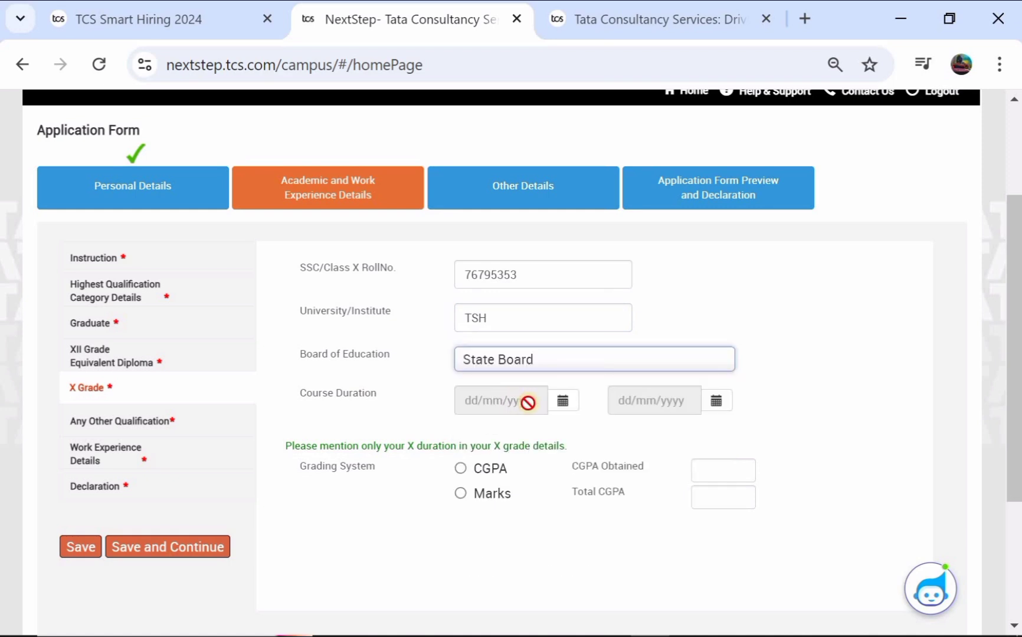
Step: Set the X Grade course start date to 01/05/2015
{"action": "left_click", "coordinate": [563, 403]}
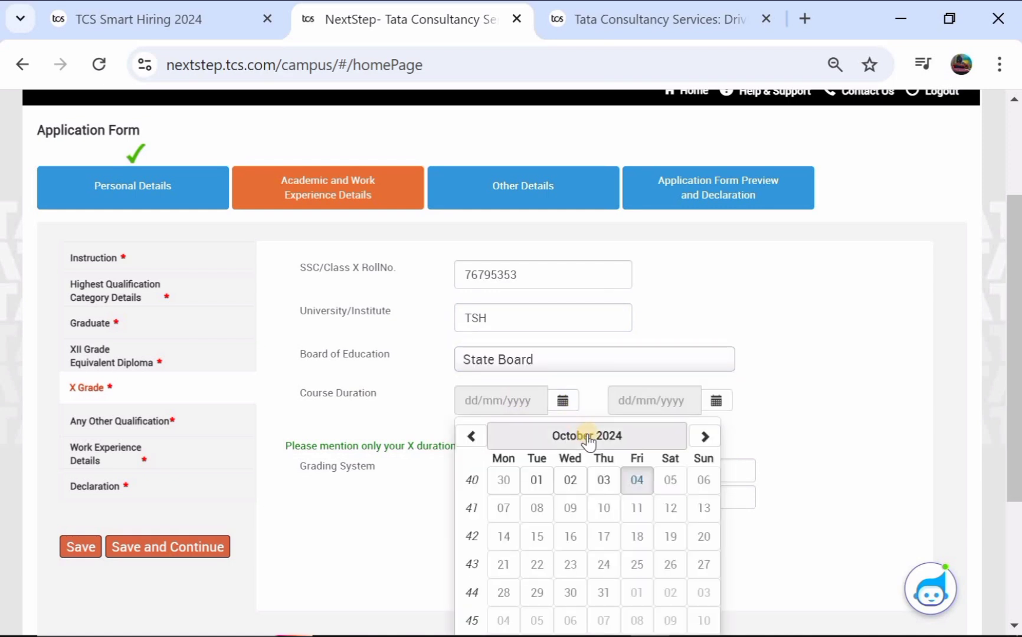
{"action": "left_click", "coordinate": [585, 436]}
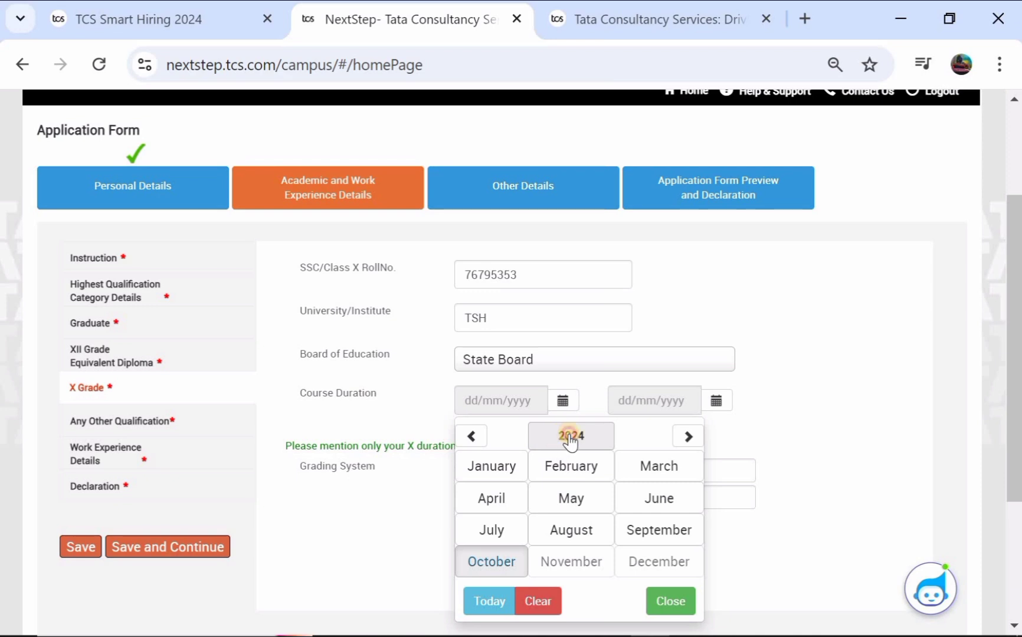
{"action": "left_click", "coordinate": [564, 438]}
{"action": "left_click", "coordinate": [471, 438]}
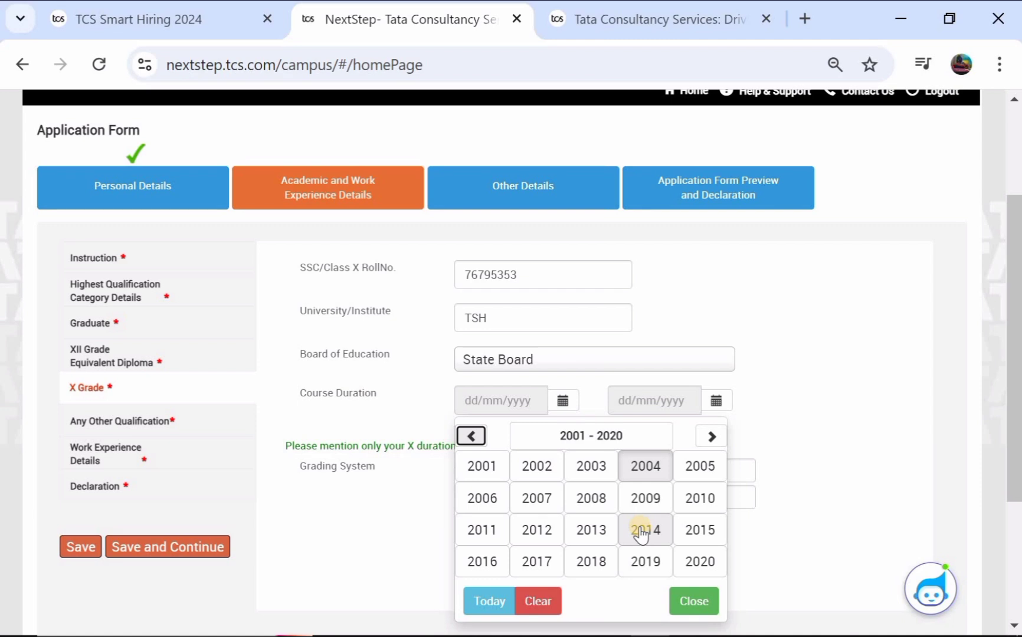
{"action": "left_click", "coordinate": [697, 528]}
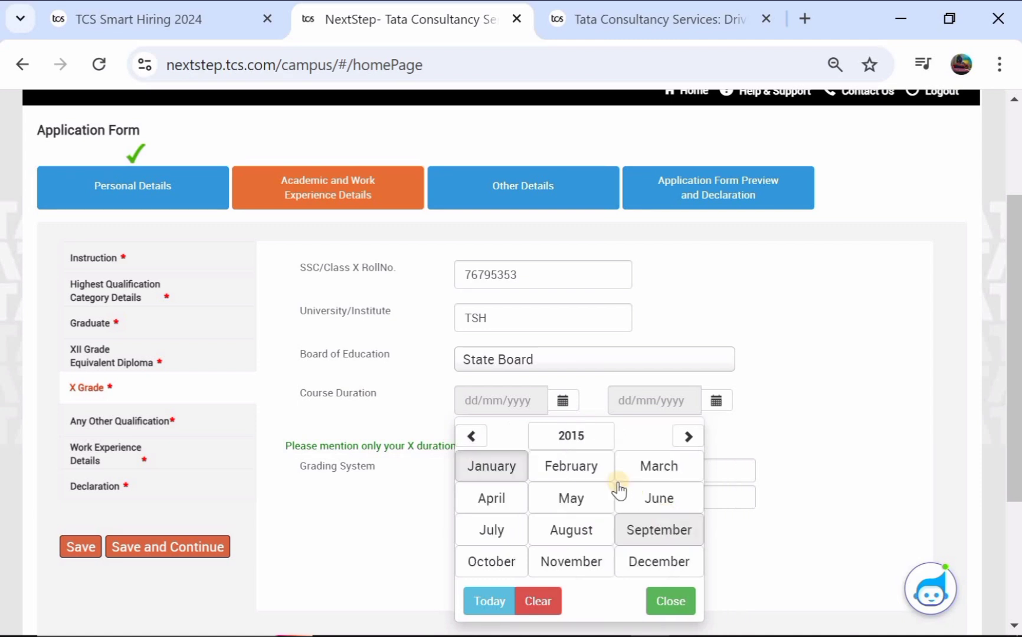
{"action": "left_click", "coordinate": [569, 494]}
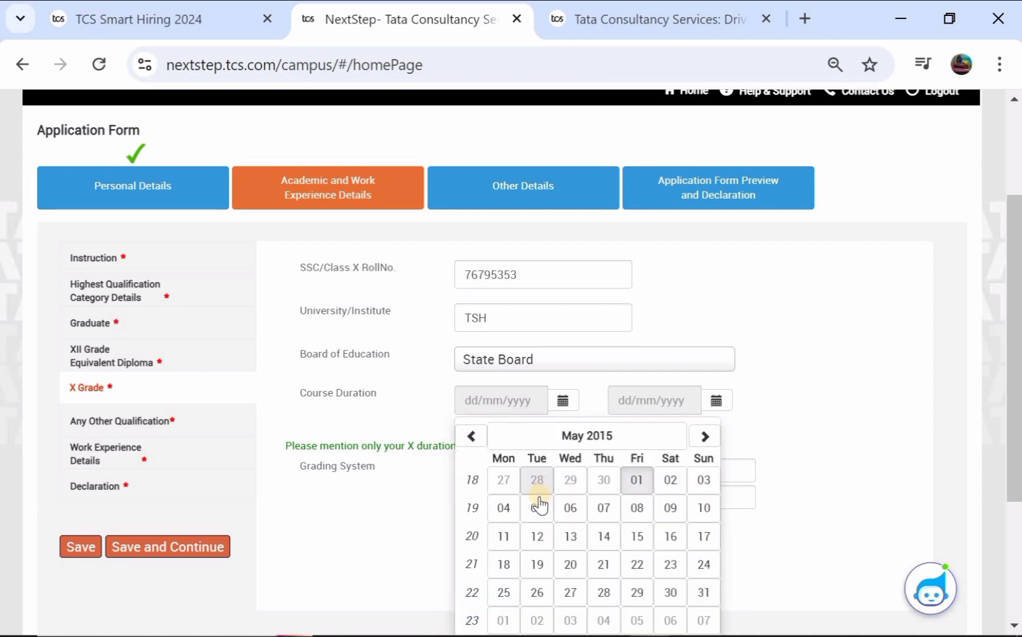
{"action": "left_click", "coordinate": [637, 480]}
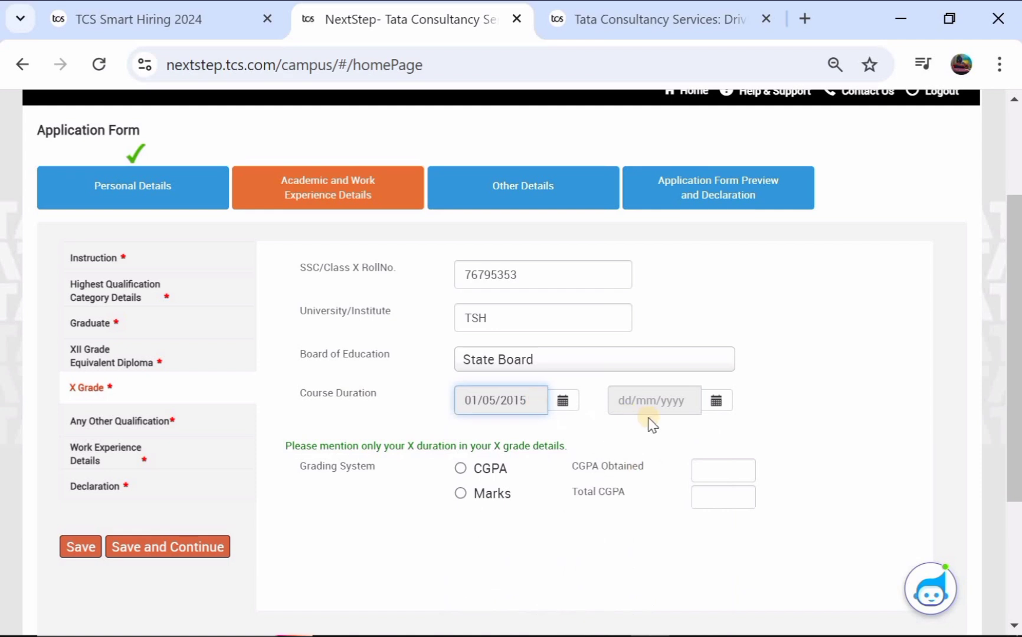
Step: Set the X Grade course end date to 05/04/2016
{"action": "left_click", "coordinate": [717, 399]}
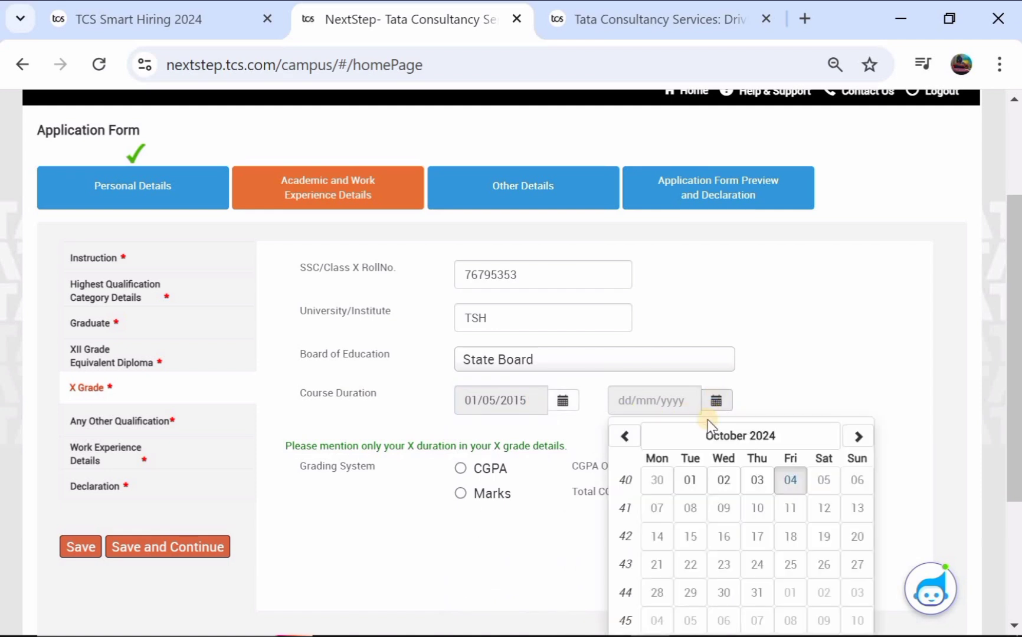
{"action": "left_click", "coordinate": [744, 439]}
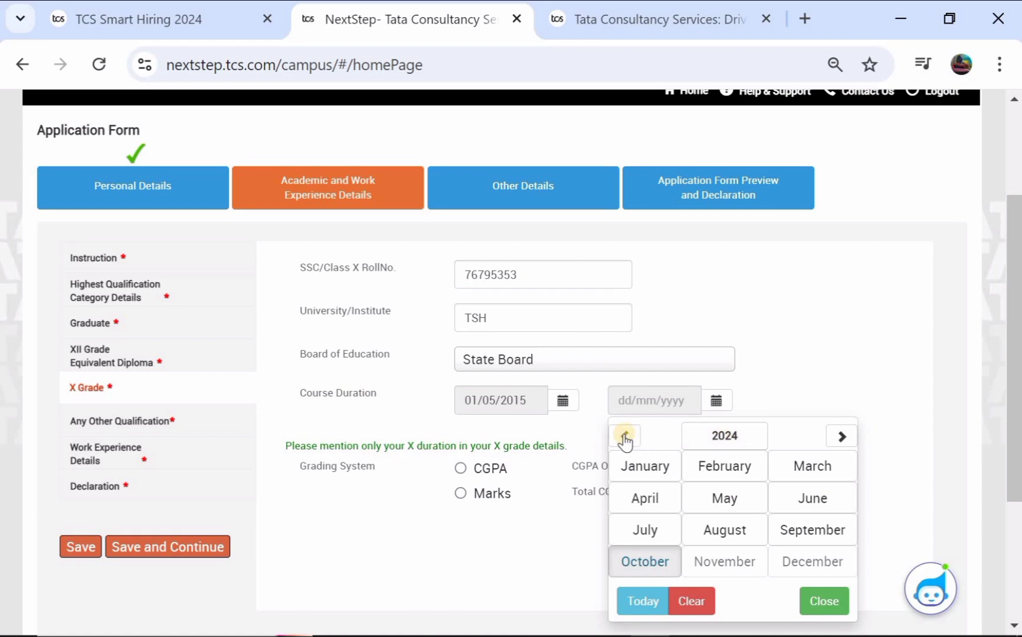
{"action": "left_click", "coordinate": [692, 444]}
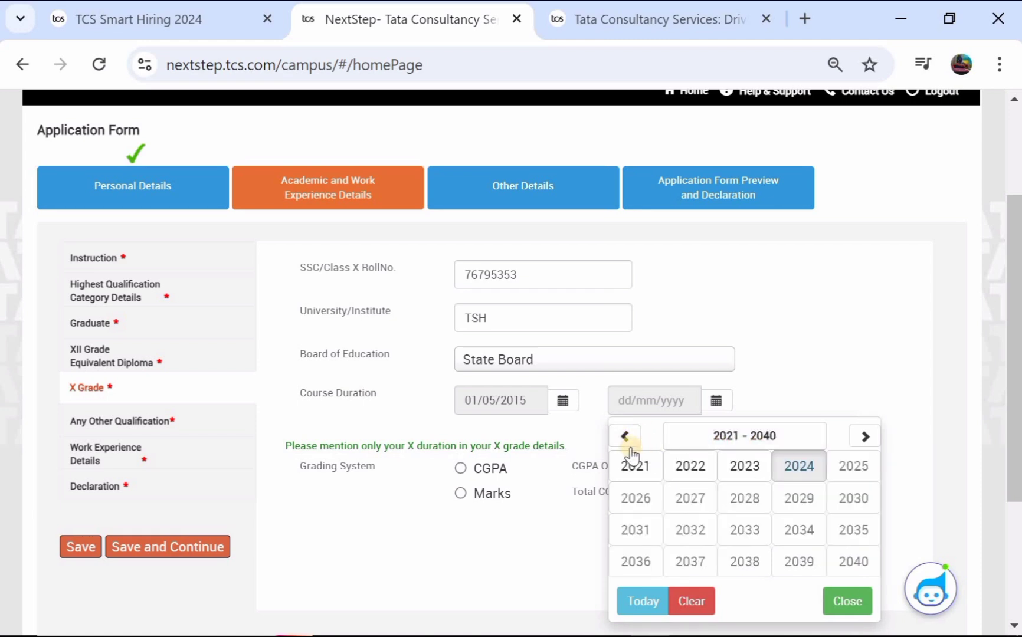
{"action": "left_click", "coordinate": [625, 437]}
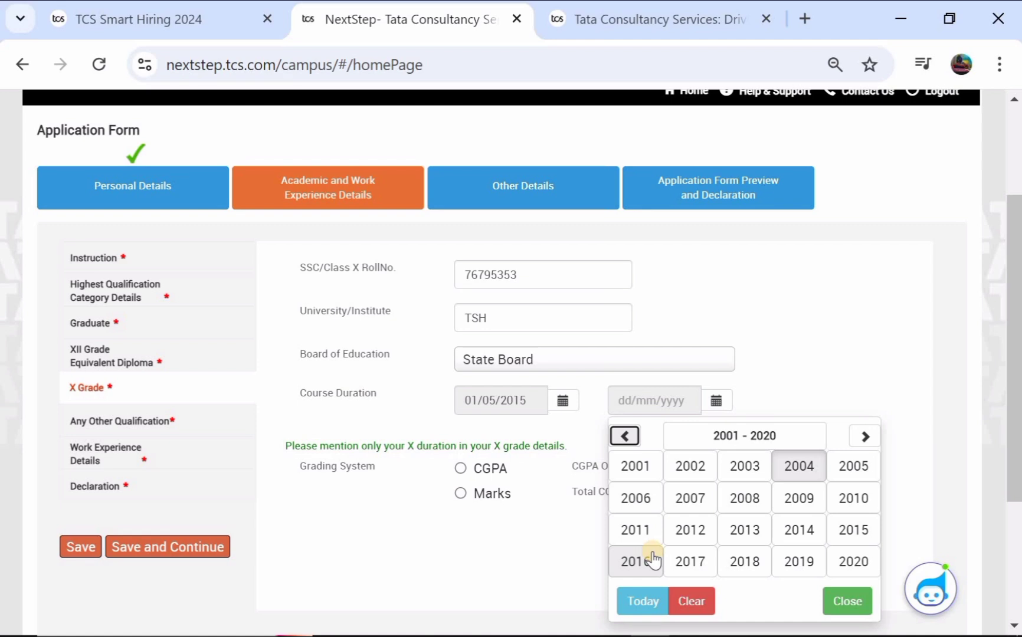
{"action": "left_click", "coordinate": [635, 561]}
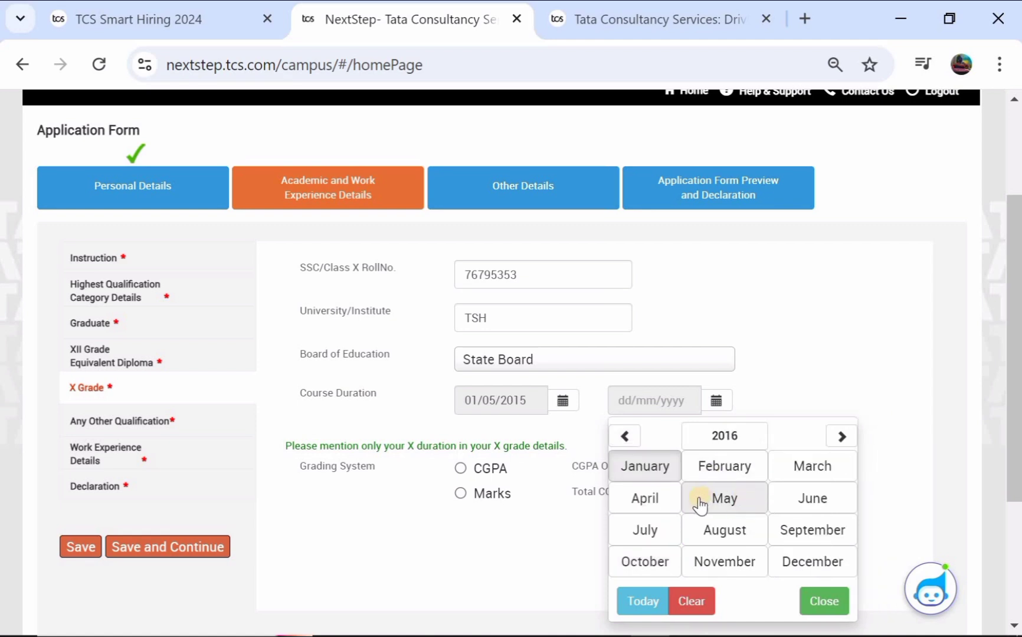
{"action": "left_click", "coordinate": [663, 502]}
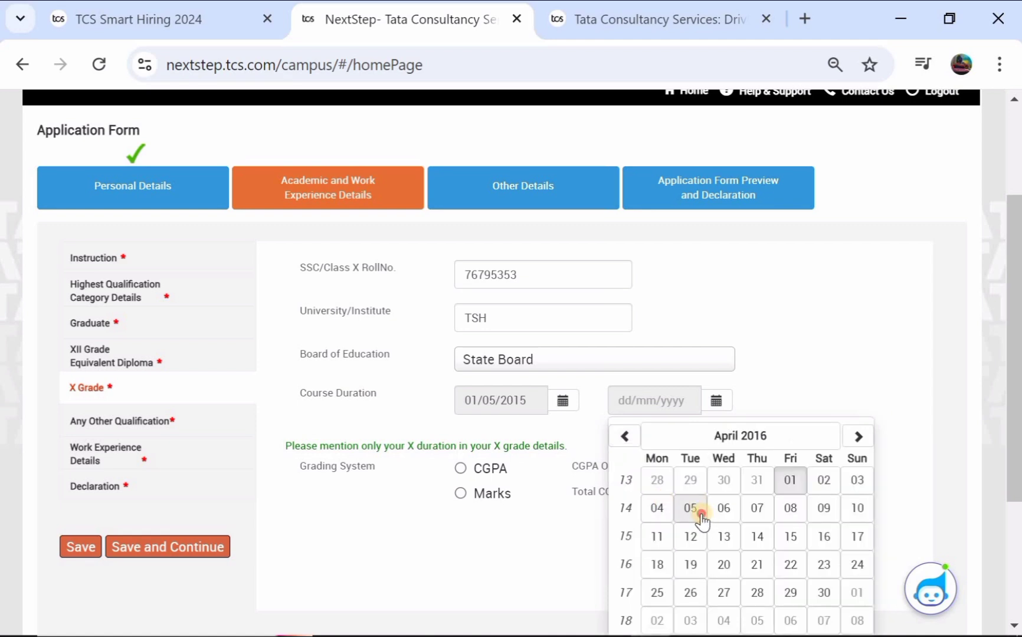
{"action": "left_click", "coordinate": [701, 517]}
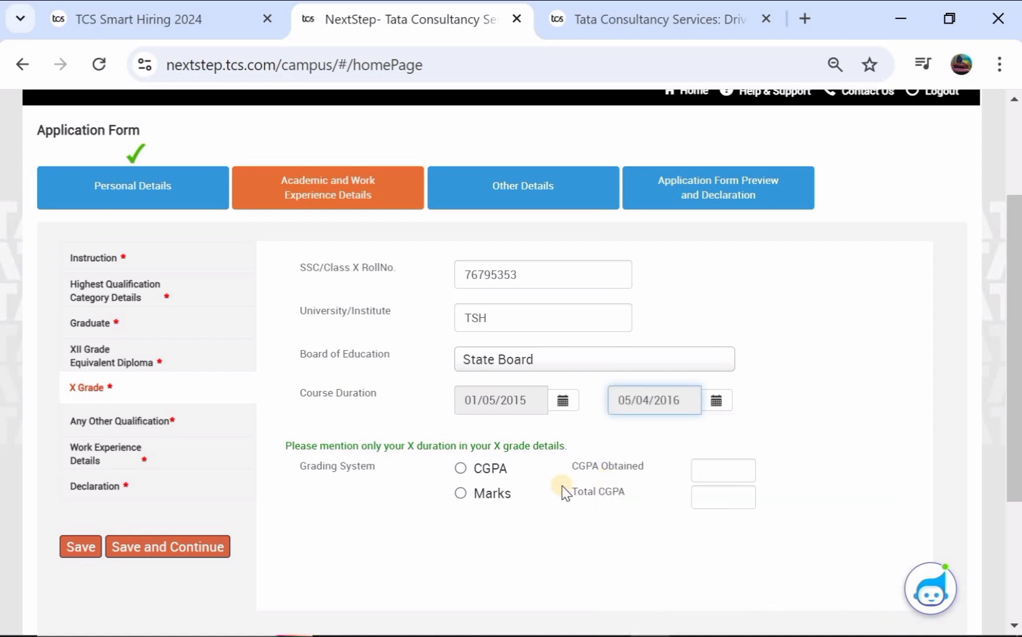
Step: Enter X Grade marks 675 out of 1000 (67.50%), save, and continue to Any Other Qualification
{"action": "left_click", "coordinate": [463, 494]}
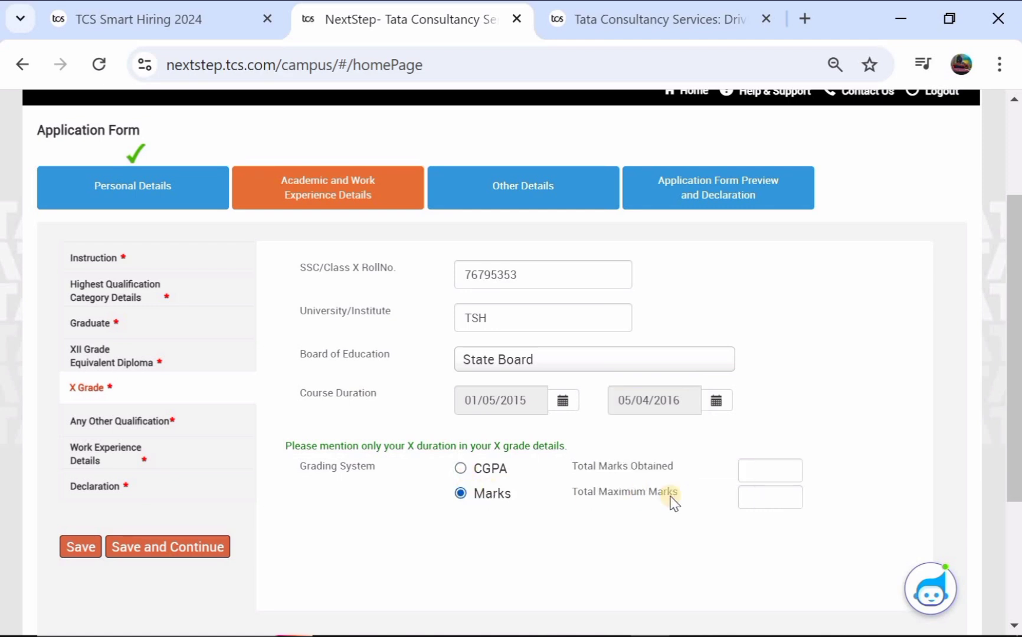
{"action": "left_click", "coordinate": [778, 468]}
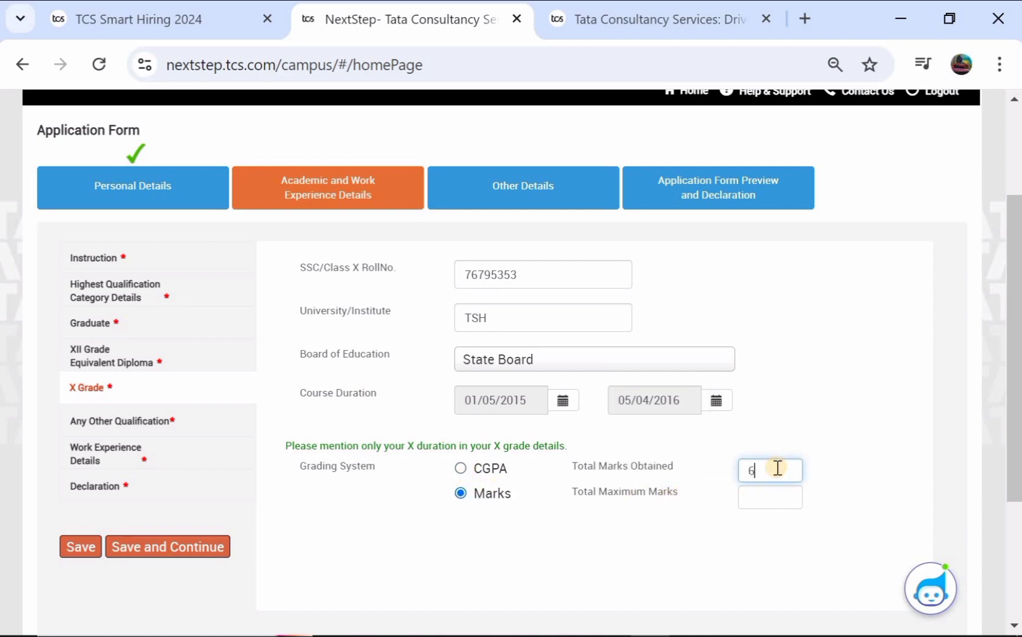
{"action": "left_click", "coordinate": [761, 504]}
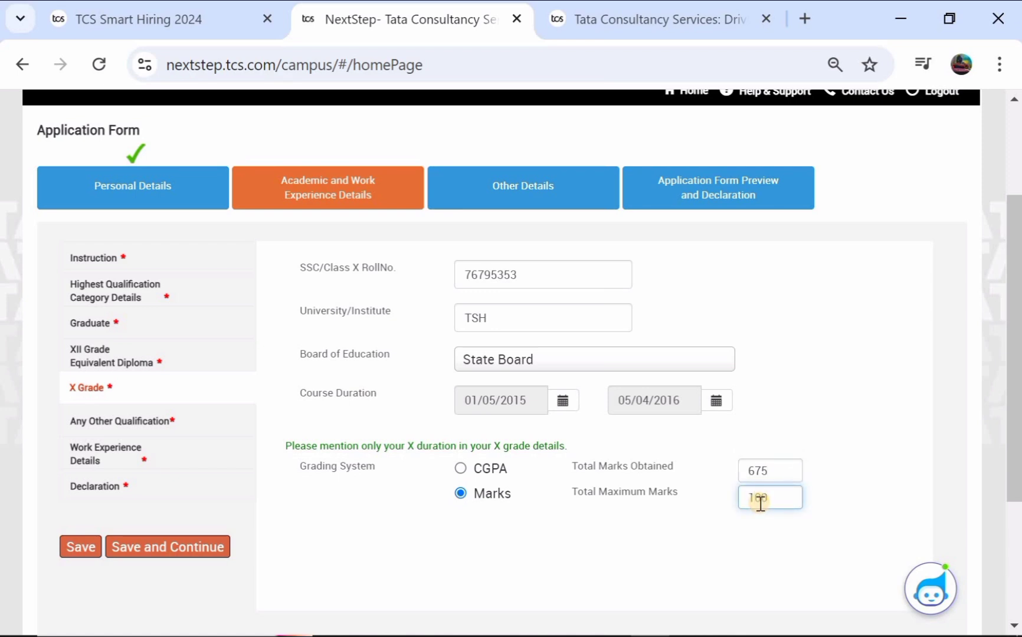
{"action": "left_click", "coordinate": [520, 523]}
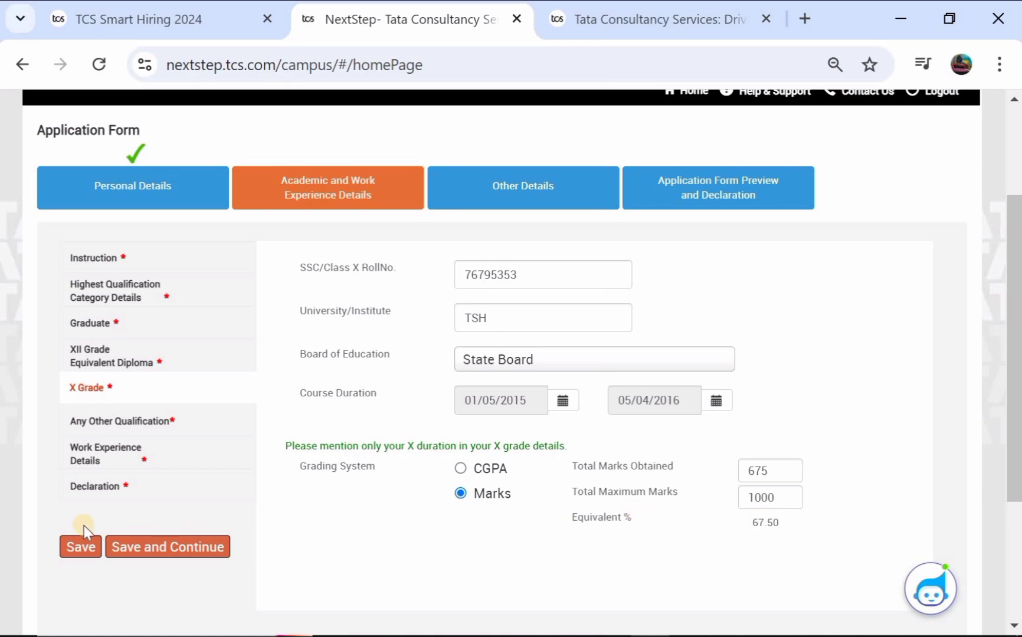
{"action": "left_click", "coordinate": [74, 550]}
{"action": "left_click", "coordinate": [185, 549]}
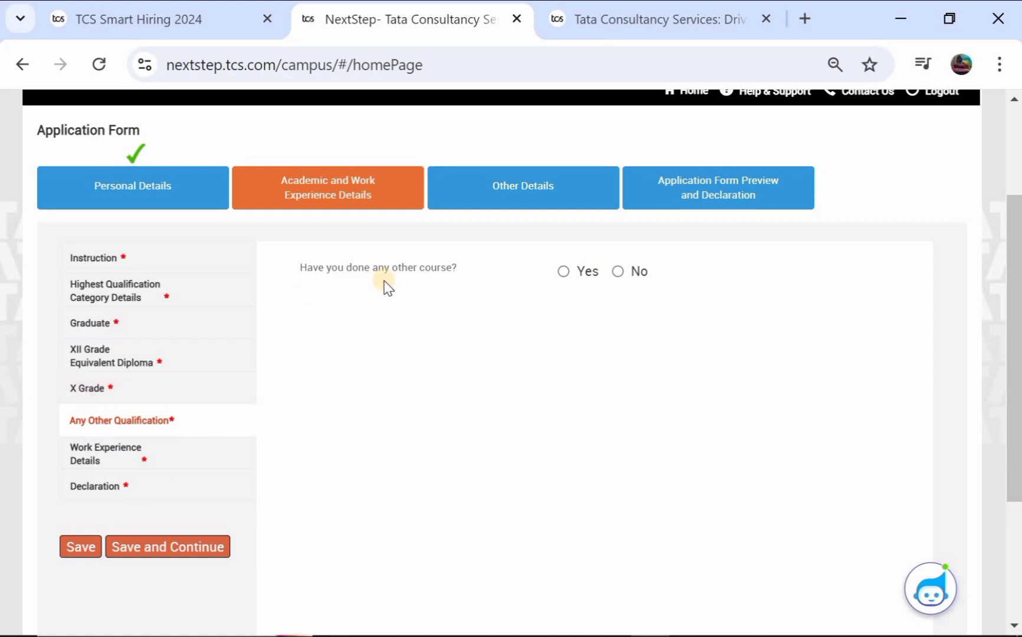
Step: Record No for 'Have you done any other course?', save, and continue to Work Experience
{"action": "left_click", "coordinate": [563, 272]}
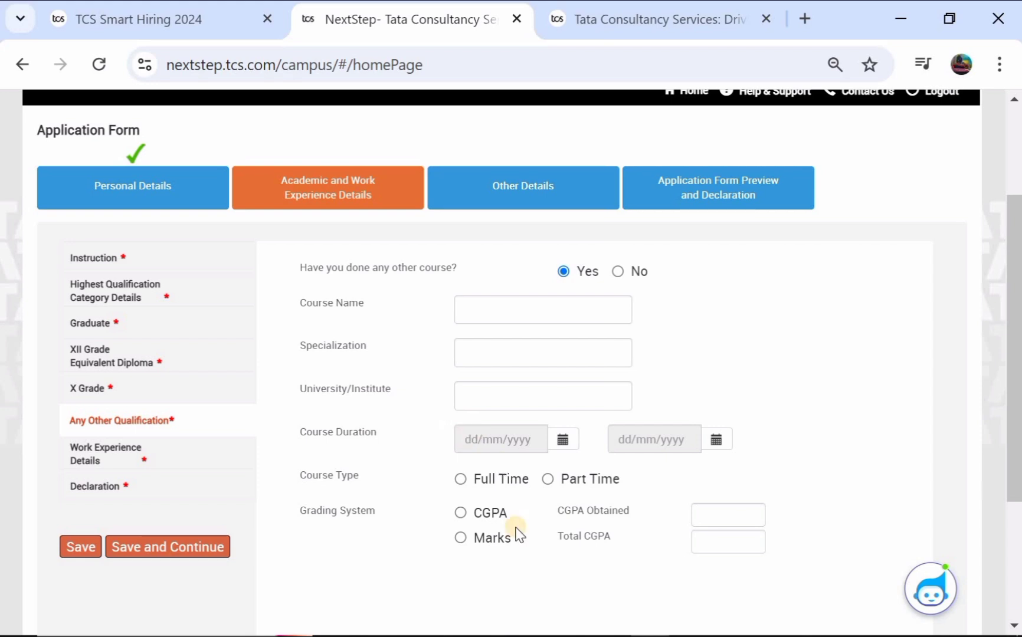
{"action": "left_click", "coordinate": [618, 272]}
{"action": "left_click", "coordinate": [75, 557]}
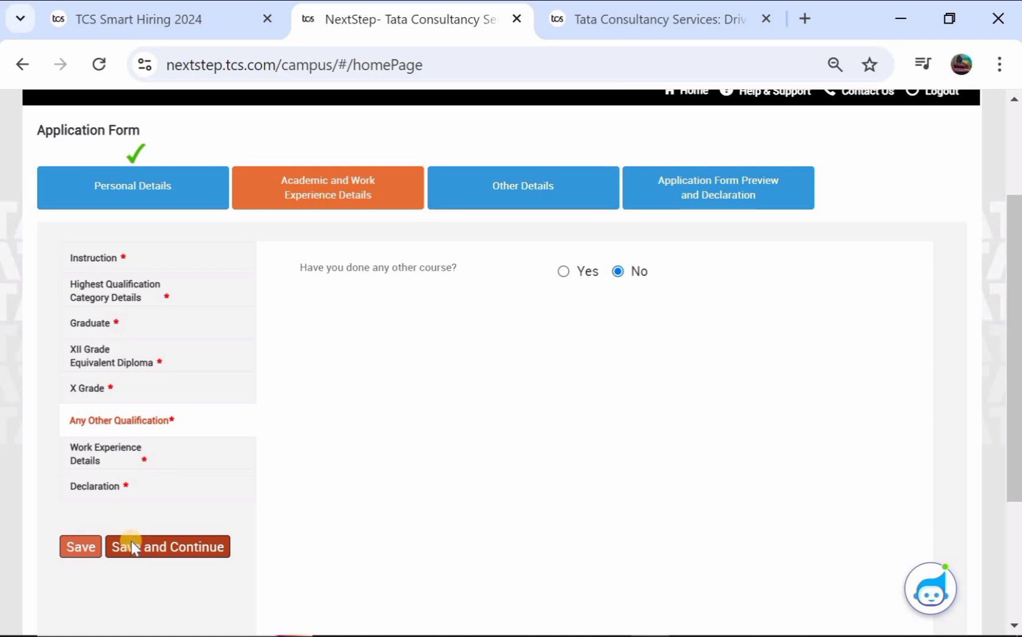
{"action": "left_click", "coordinate": [131, 543]}
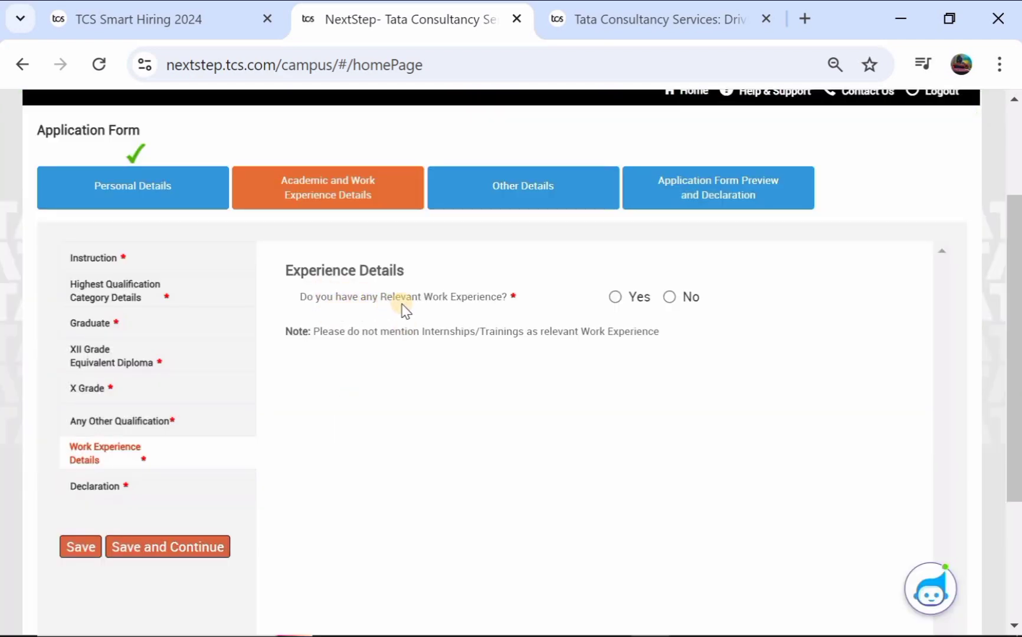
Step: Discard the new work-experience row, record No for relevant experience, save, and continue to Declaration
{"action": "left_click", "coordinate": [616, 298]}
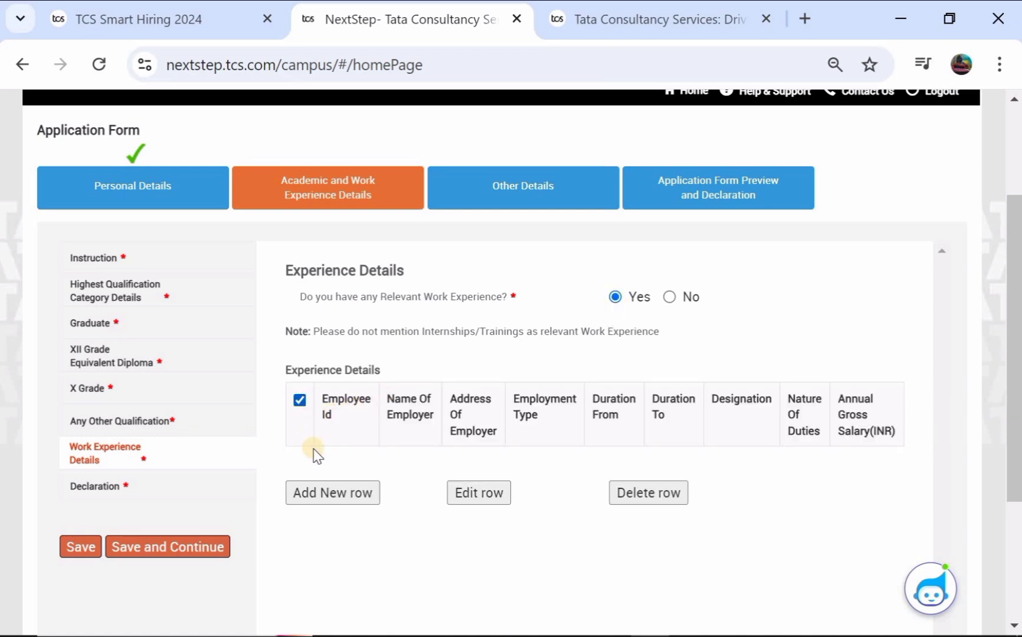
{"action": "left_click", "coordinate": [322, 493]}
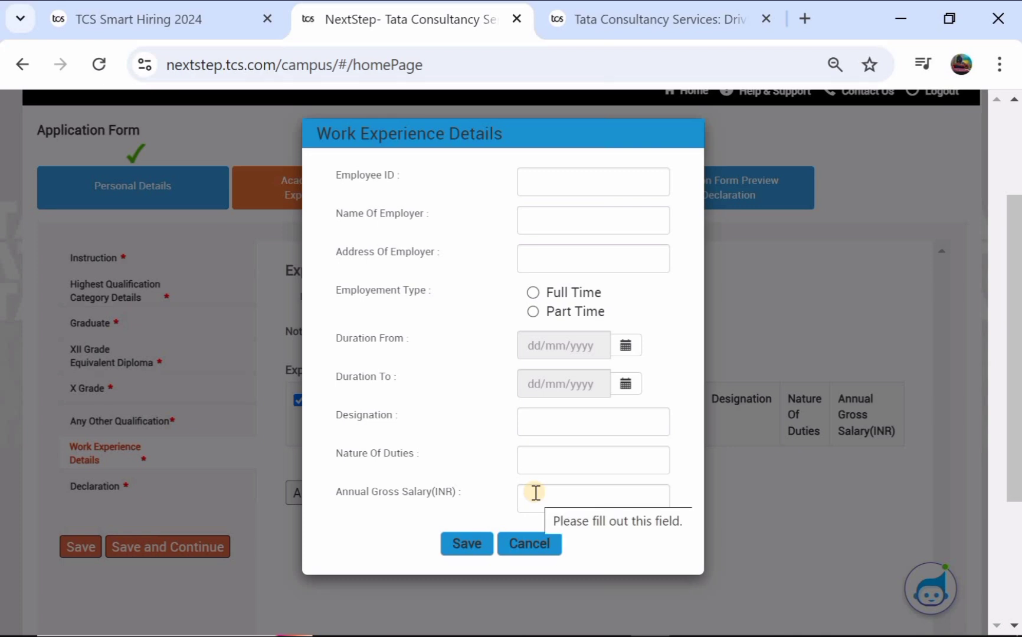
{"action": "left_click", "coordinate": [511, 544]}
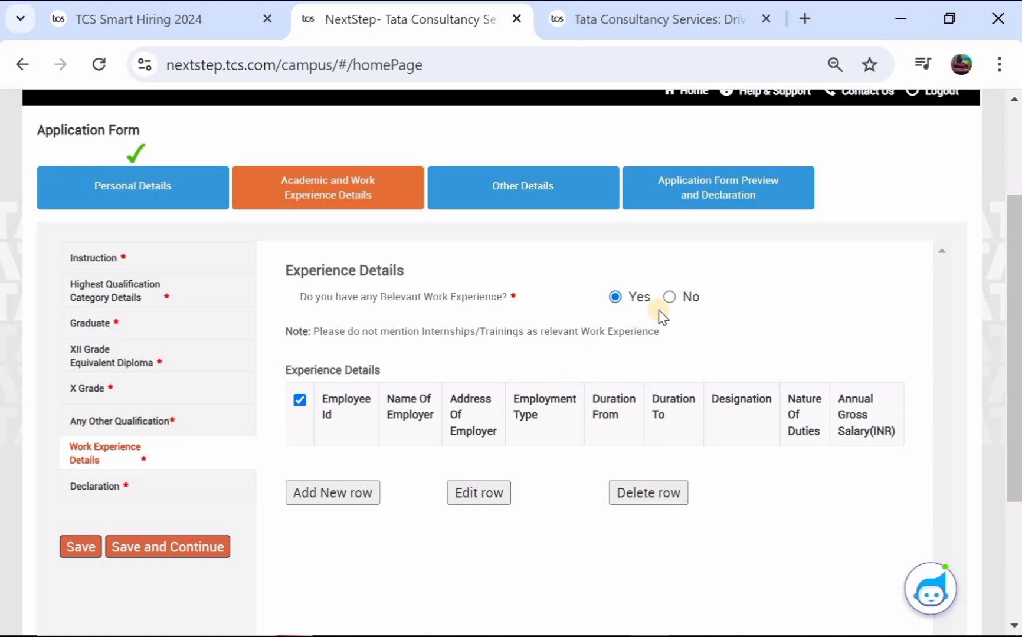
{"action": "left_click", "coordinate": [670, 297]}
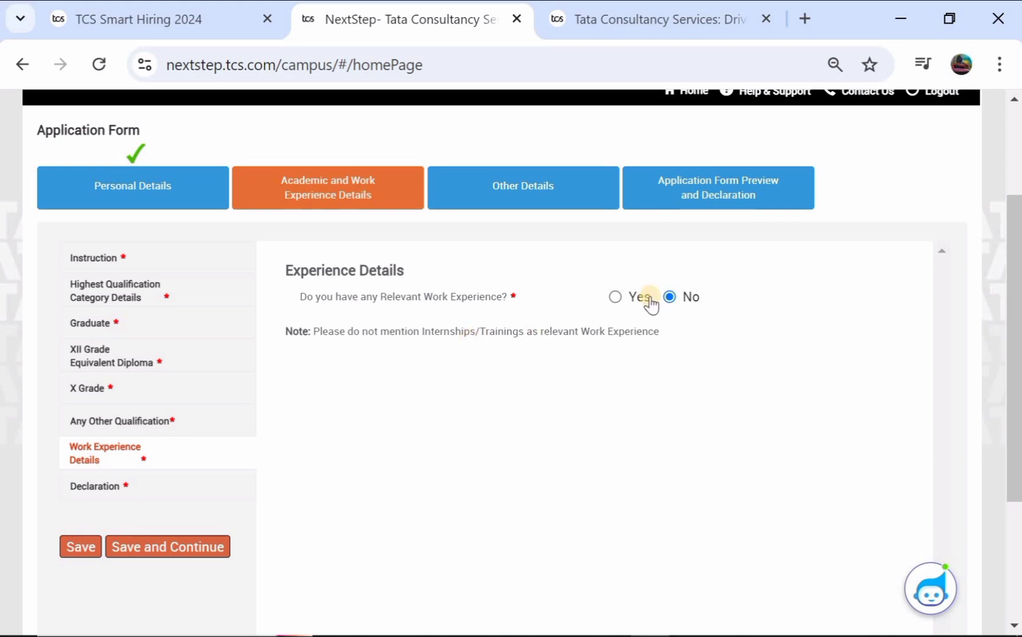
{"action": "left_click", "coordinate": [94, 549]}
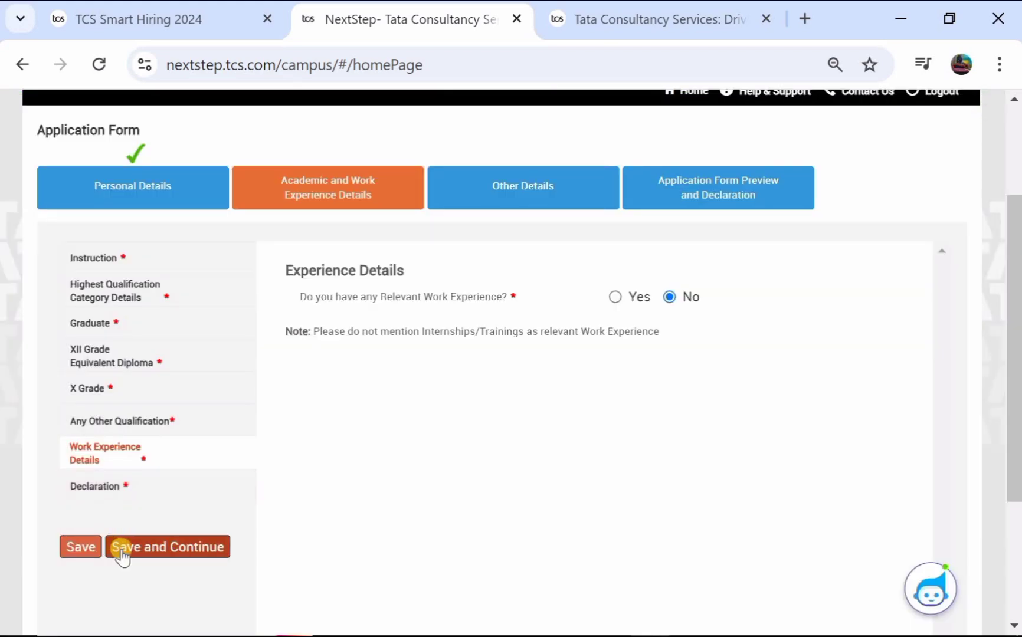
{"action": "left_click", "coordinate": [121, 553]}
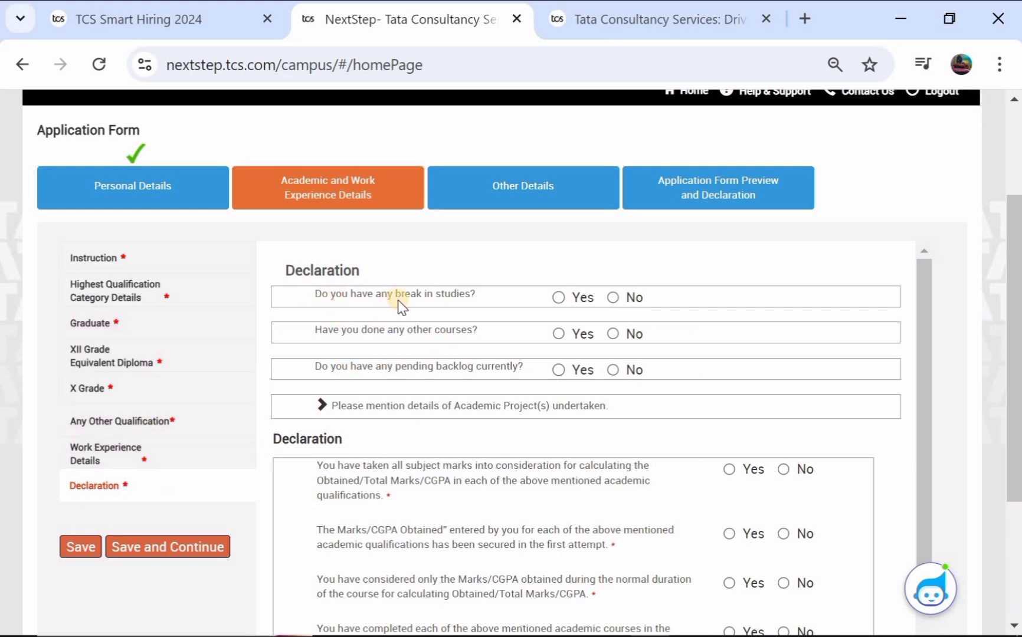
Step: Answer No to break in studies, other courses and pending backlogs
{"action": "left_click", "coordinate": [558, 298]}
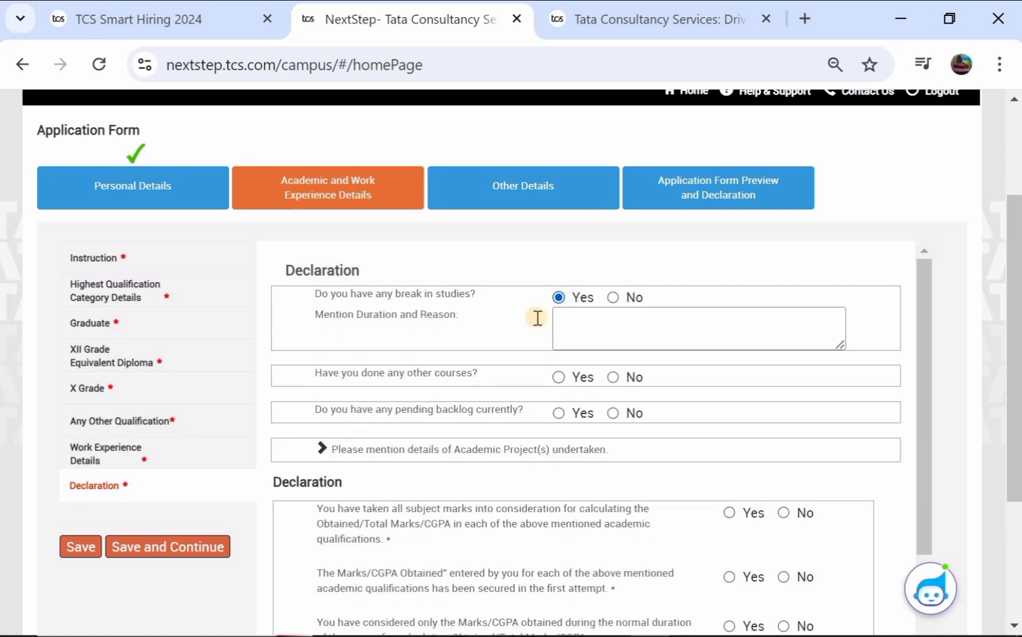
{"action": "left_click", "coordinate": [614, 298]}
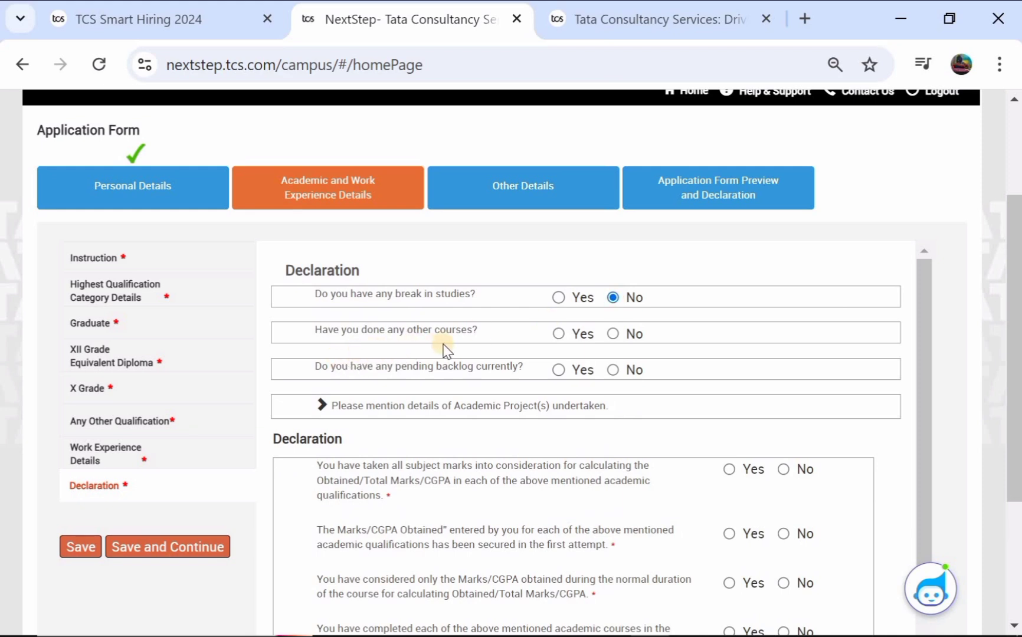
{"action": "left_click", "coordinate": [559, 335]}
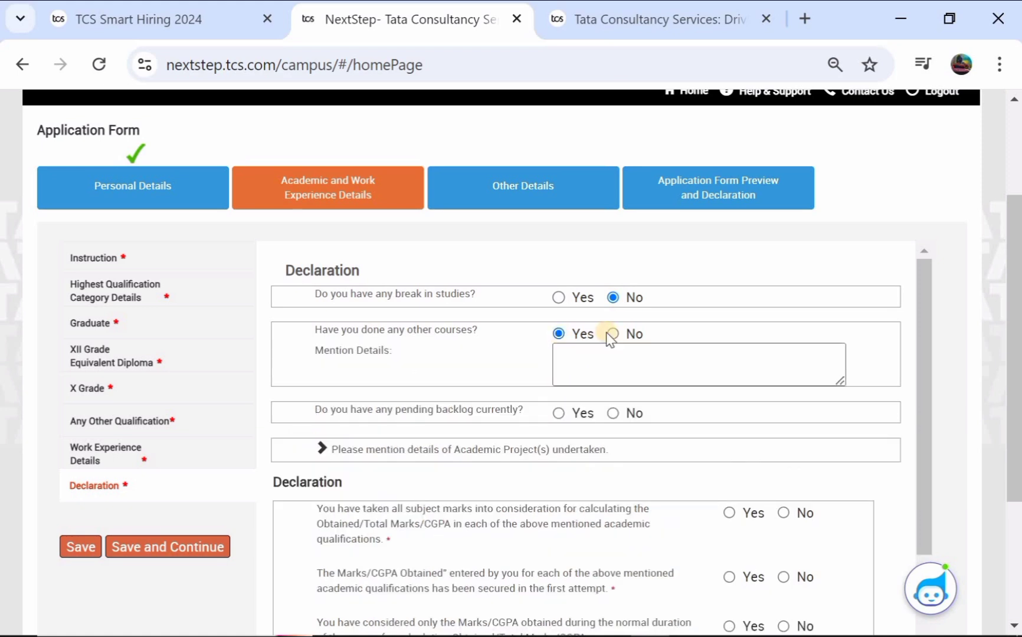
{"action": "left_click", "coordinate": [614, 334]}
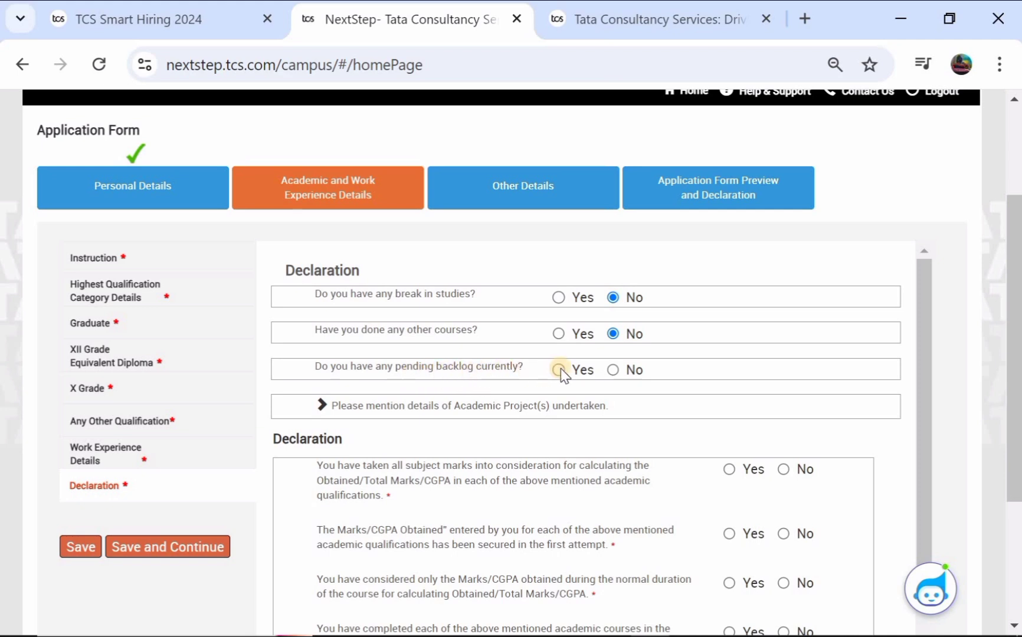
{"action": "left_click", "coordinate": [613, 370]}
{"action": "scroll", "coordinate": [507, 370], "scroll_direction": "down", "scroll_amount": 1}
{"action": "scroll", "coordinate": [507, 369], "scroll_direction": "down", "scroll_amount": 1}
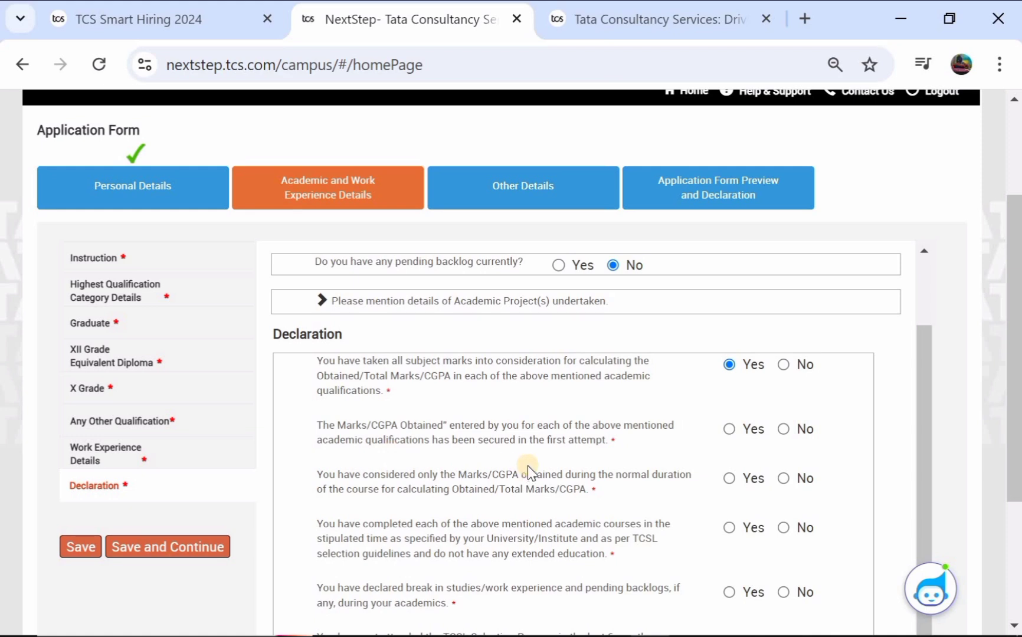
Step: Answer Yes to first-attempt marks, normal-duration marks and completing courses in stipulated time
{"action": "left_click", "coordinate": [730, 430]}
{"action": "scroll", "coordinate": [531, 424], "scroll_direction": "down", "scroll_amount": 1}
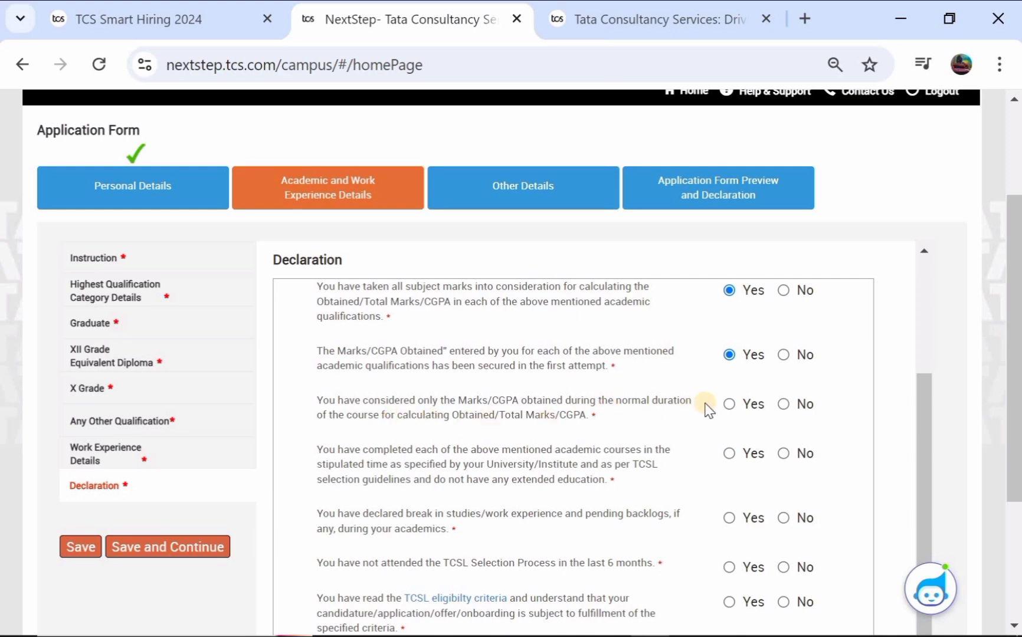
{"action": "left_click", "coordinate": [730, 405]}
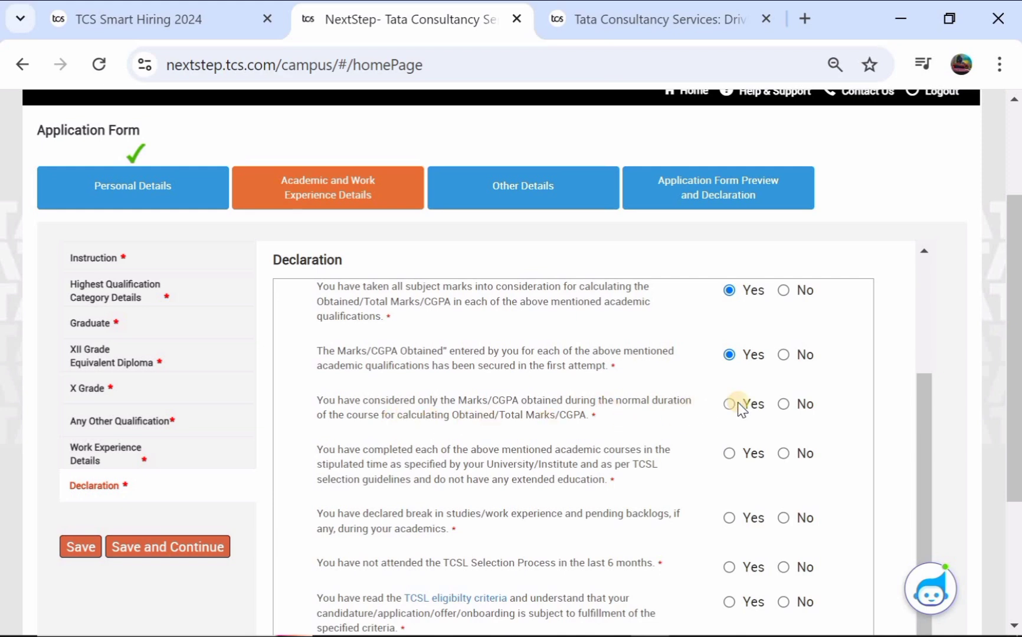
{"action": "left_click", "coordinate": [783, 405]}
{"action": "left_click", "coordinate": [730, 405]}
{"action": "scroll", "coordinate": [502, 430], "scroll_direction": "down", "scroll_amount": 1}
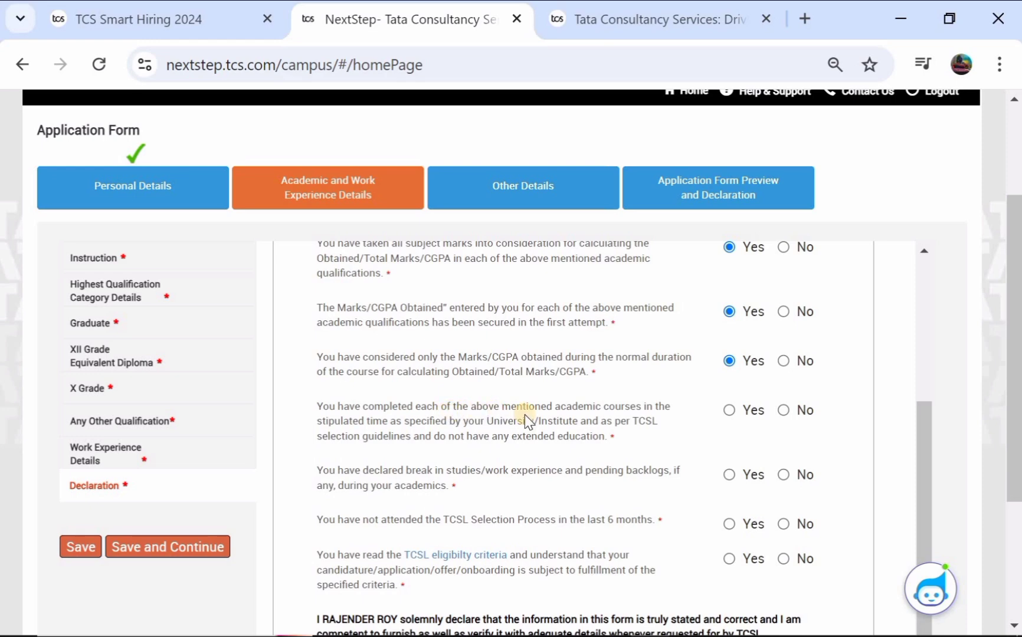
{"action": "left_click", "coordinate": [729, 410]}
{"action": "scroll", "coordinate": [570, 419], "scroll_direction": "down", "scroll_amount": 1}
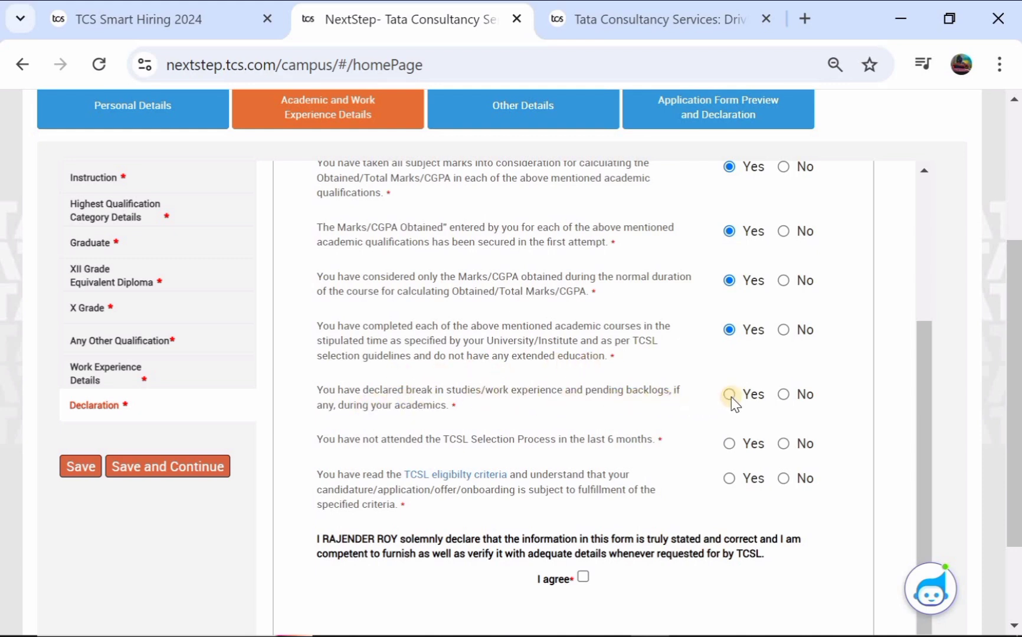
Step: Answer No on declared breaks and on TCSL selection, Yes on eligibility criteria, then agree and save
{"action": "left_click", "coordinate": [785, 395]}
{"action": "scroll", "coordinate": [540, 407], "scroll_direction": "down", "scroll_amount": 1}
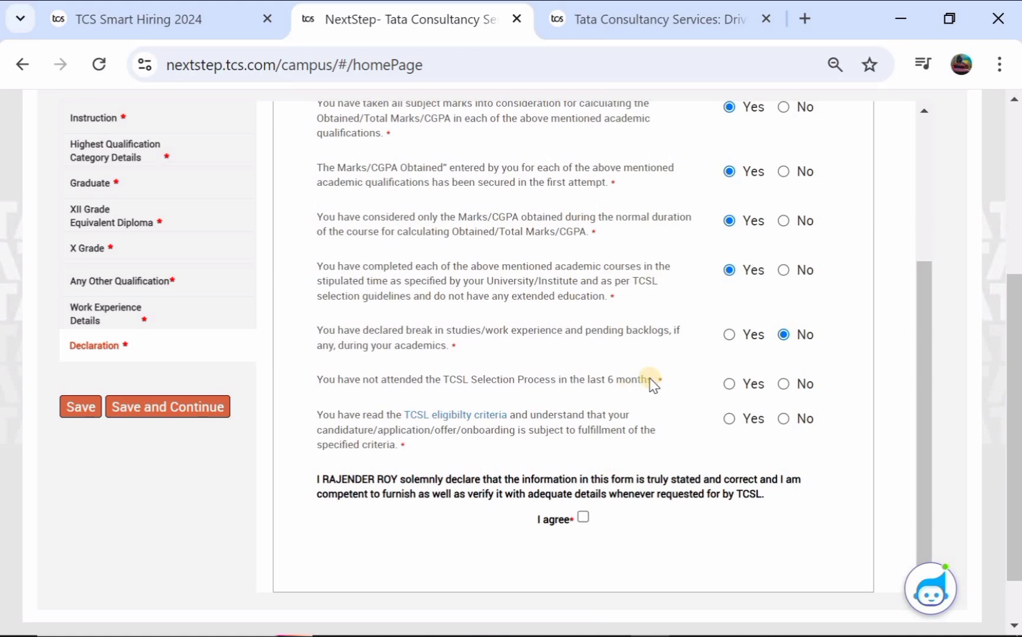
{"action": "left_click", "coordinate": [731, 385]}
{"action": "left_click", "coordinate": [783, 385]}
{"action": "scroll", "coordinate": [528, 389], "scroll_direction": "down", "scroll_amount": 1}
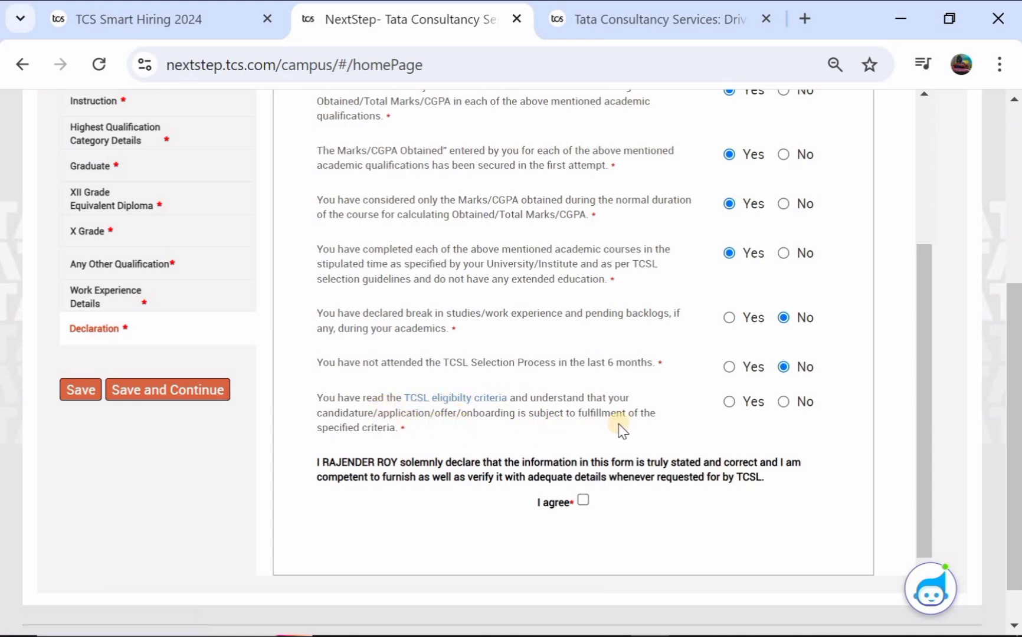
{"action": "left_click", "coordinate": [730, 403]}
{"action": "scroll", "coordinate": [599, 442], "scroll_direction": "down", "scroll_amount": 1}
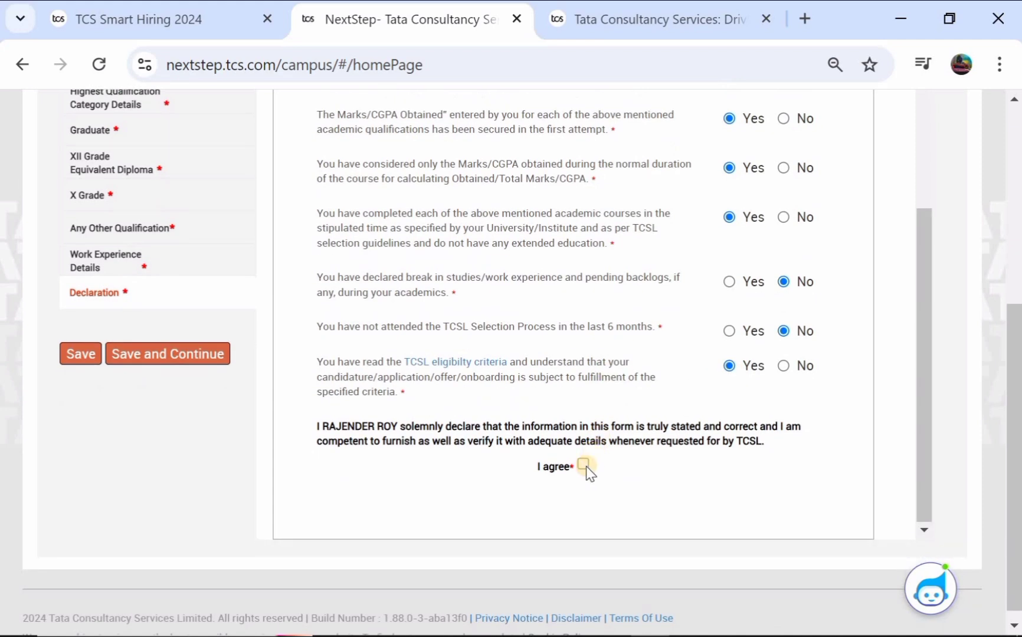
{"action": "left_click", "coordinate": [584, 467]}
{"action": "left_click", "coordinate": [82, 356]}
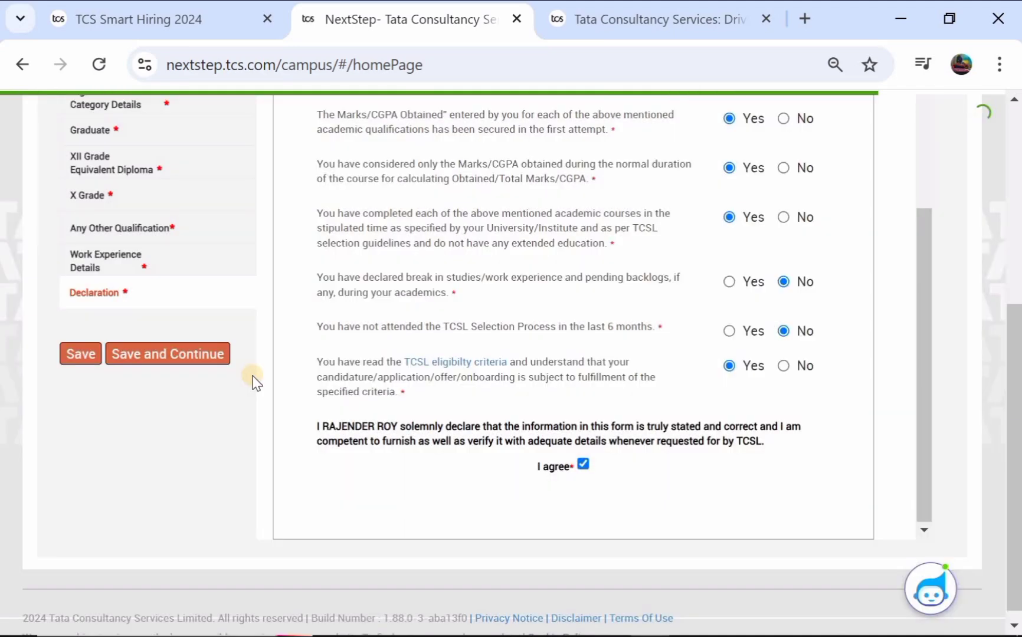
Step: Advance to Other Details, set Nationality to India, and tick the Languages Known header checkbox
{"action": "left_click", "coordinate": [183, 357]}
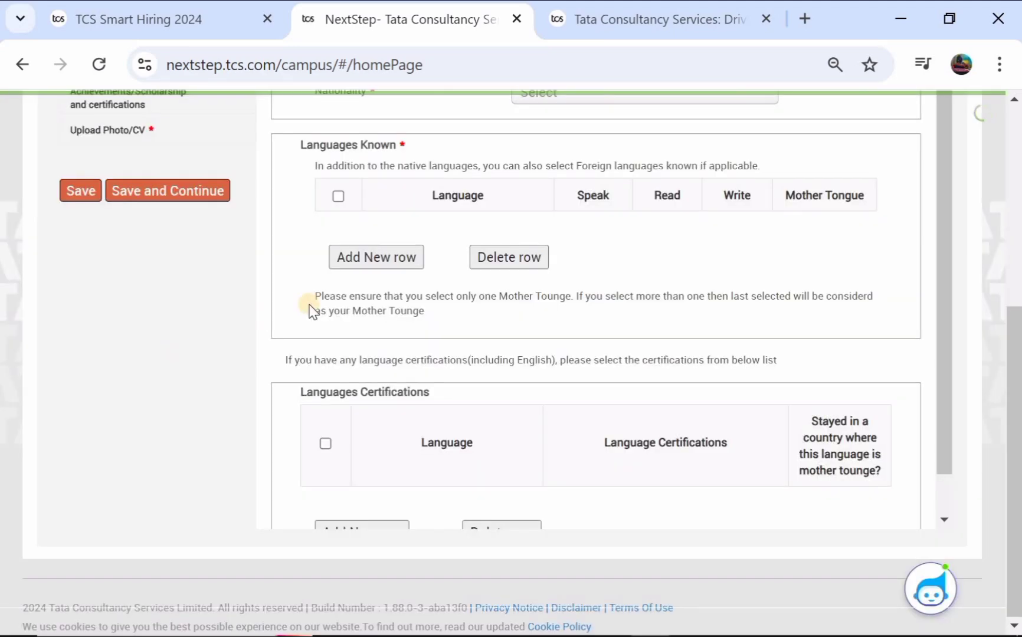
{"action": "scroll", "coordinate": [311, 310], "scroll_direction": "up", "scroll_amount": 4}
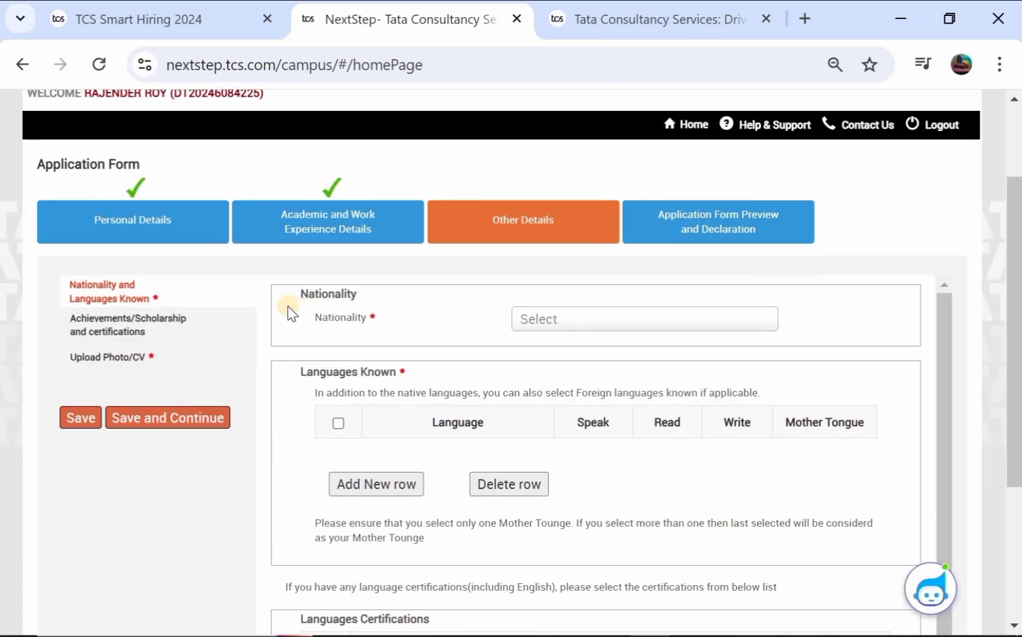
{"action": "left_click", "coordinate": [538, 320]}
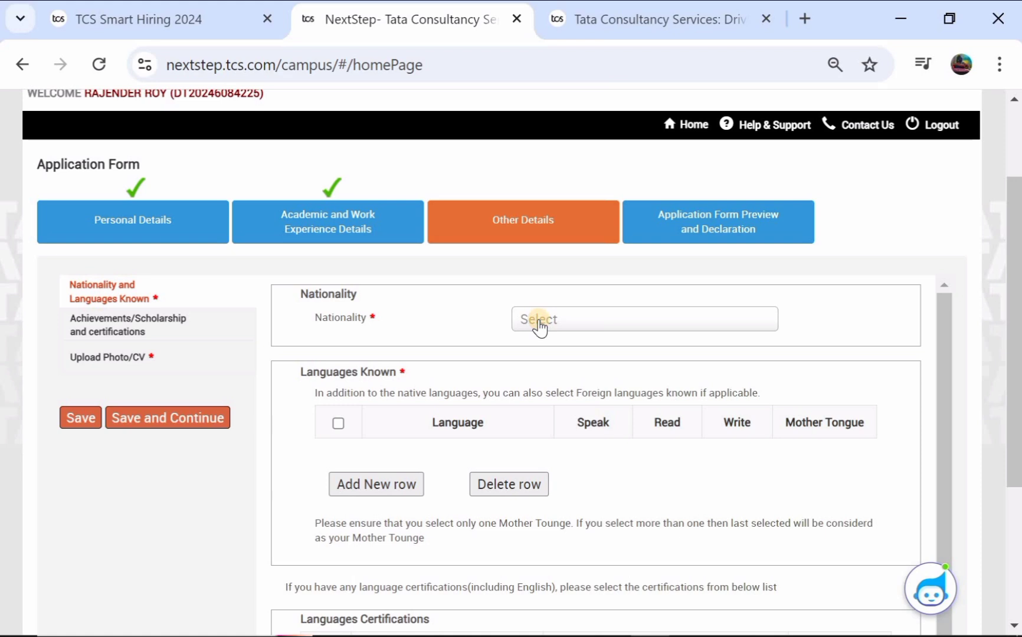
{"action": "left_click", "coordinate": [543, 377]}
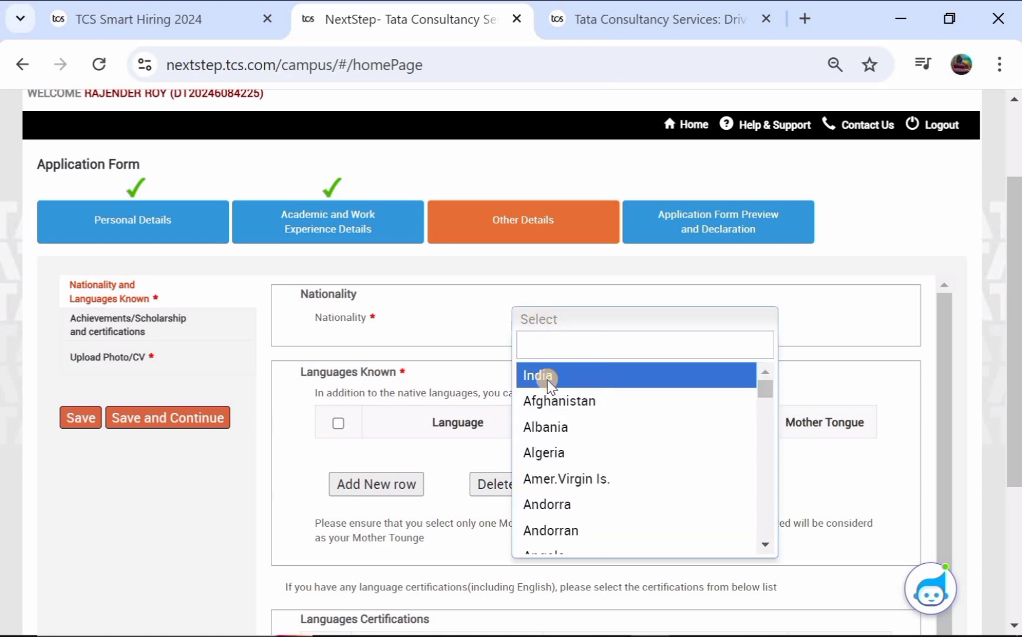
{"action": "left_click", "coordinate": [337, 422]}
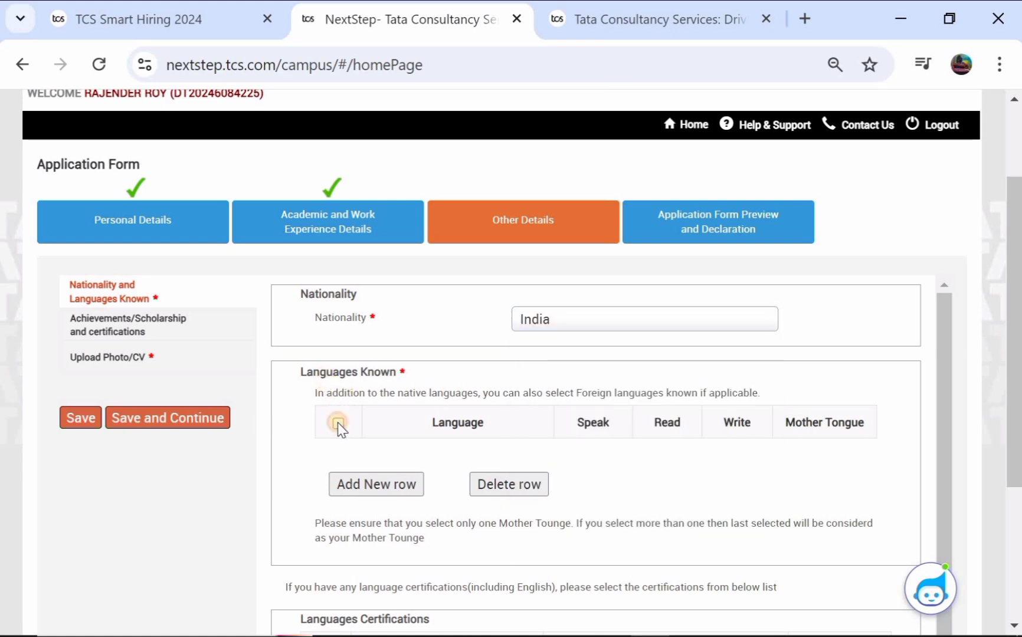
Step: Add English as a known language with speak, read and write ticked
{"action": "left_click", "coordinate": [361, 487]}
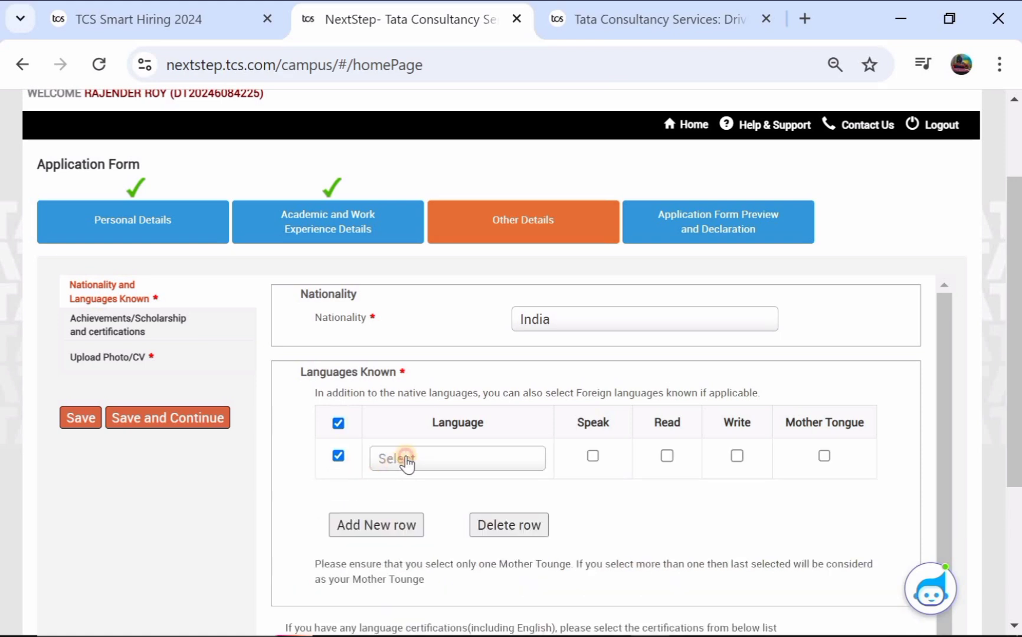
{"action": "left_click", "coordinate": [406, 460]}
{"action": "scroll", "coordinate": [402, 538], "scroll_direction": "down", "scroll_amount": 3}
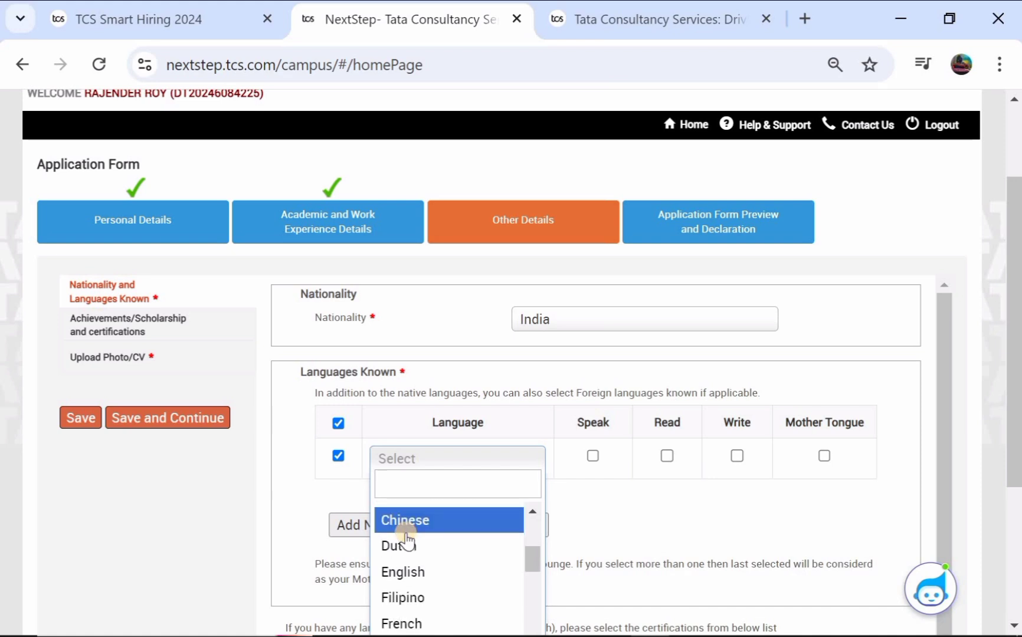
{"action": "scroll", "coordinate": [403, 539], "scroll_direction": "down", "scroll_amount": 3}
{"action": "scroll", "coordinate": [401, 537], "scroll_direction": "up", "scroll_amount": 2}
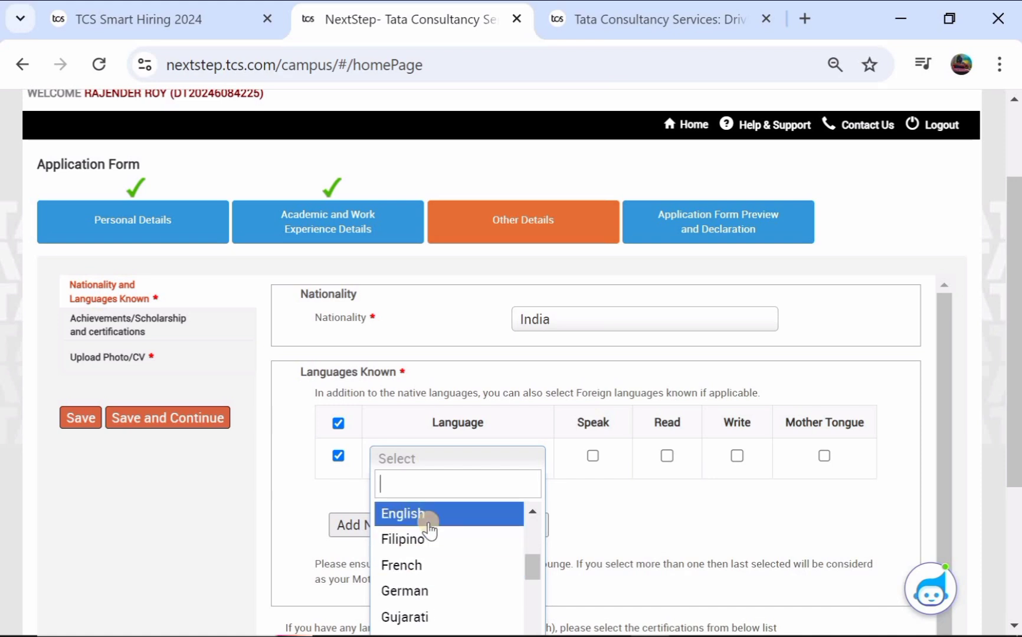
{"action": "left_click", "coordinate": [427, 520]}
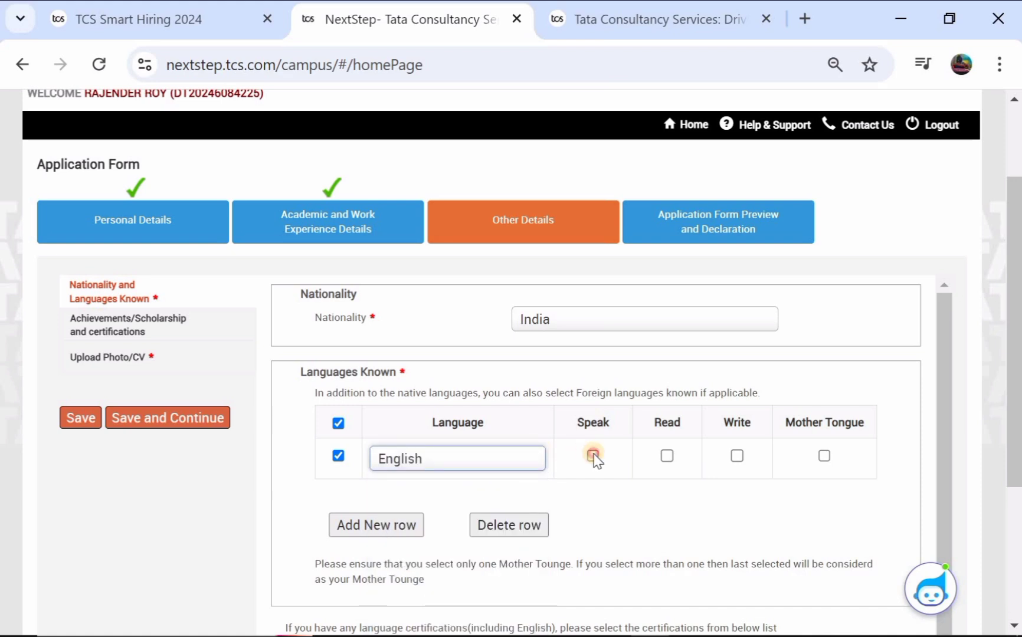
{"action": "left_click", "coordinate": [594, 456]}
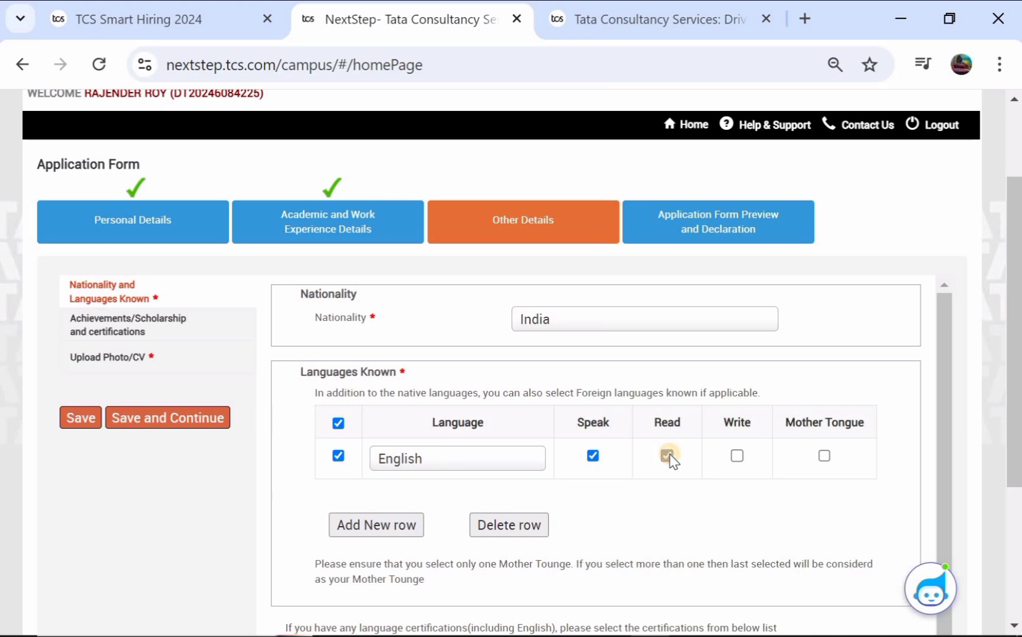
{"action": "left_click", "coordinate": [667, 456]}
{"action": "left_click", "coordinate": [738, 456]}
Step: Add Telugu with speak, read and write ticked, marked as mother tongue
{"action": "left_click", "coordinate": [348, 526]}
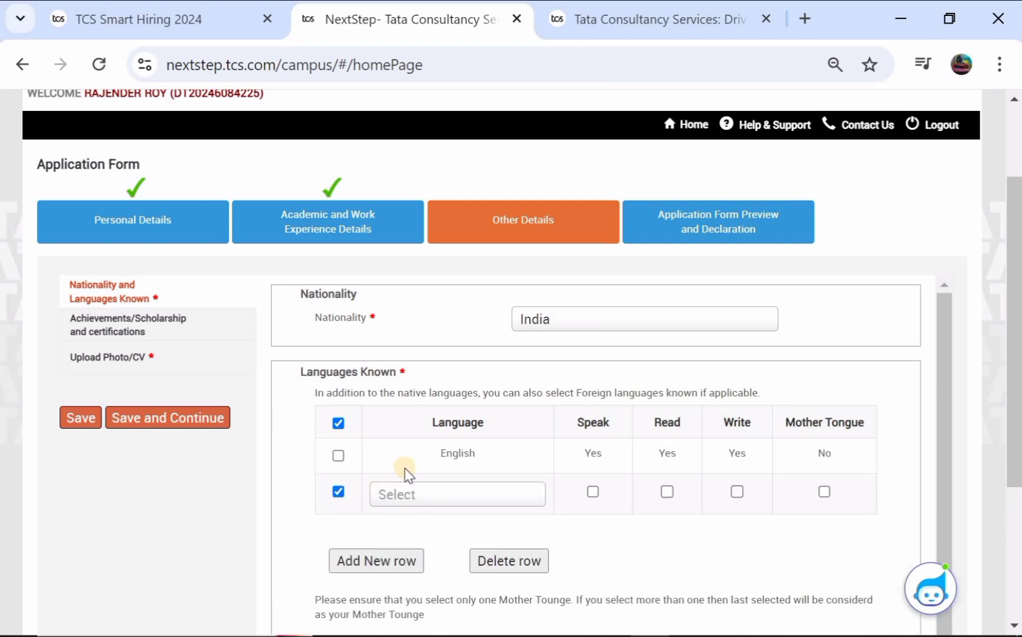
{"action": "left_click", "coordinate": [401, 496]}
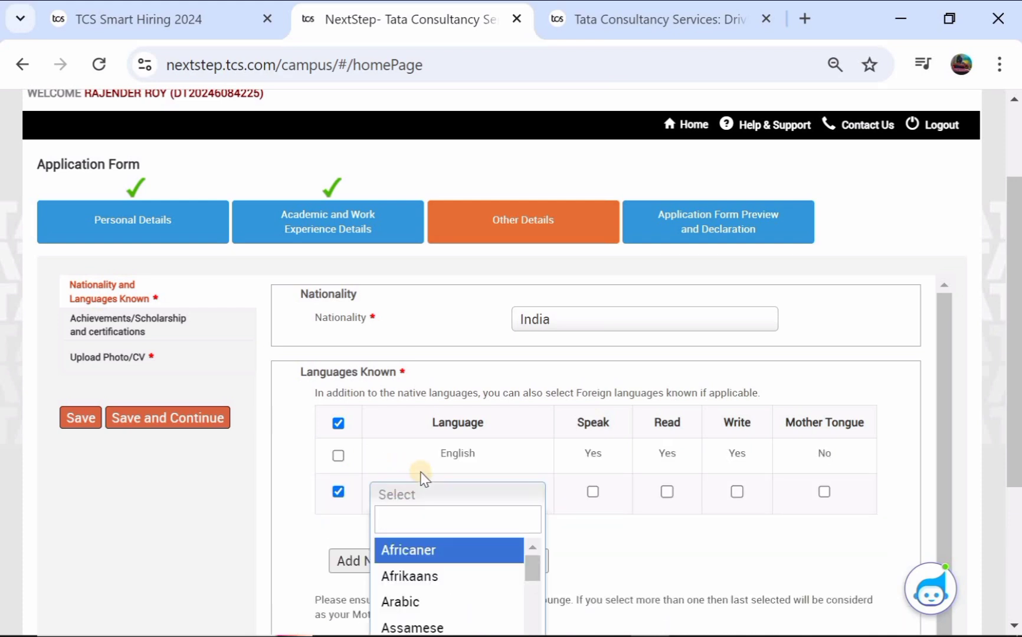
{"action": "scroll", "coordinate": [420, 478], "scroll_direction": "down", "scroll_amount": 2}
{"action": "scroll", "coordinate": [411, 530], "scroll_direction": "down", "scroll_amount": 3}
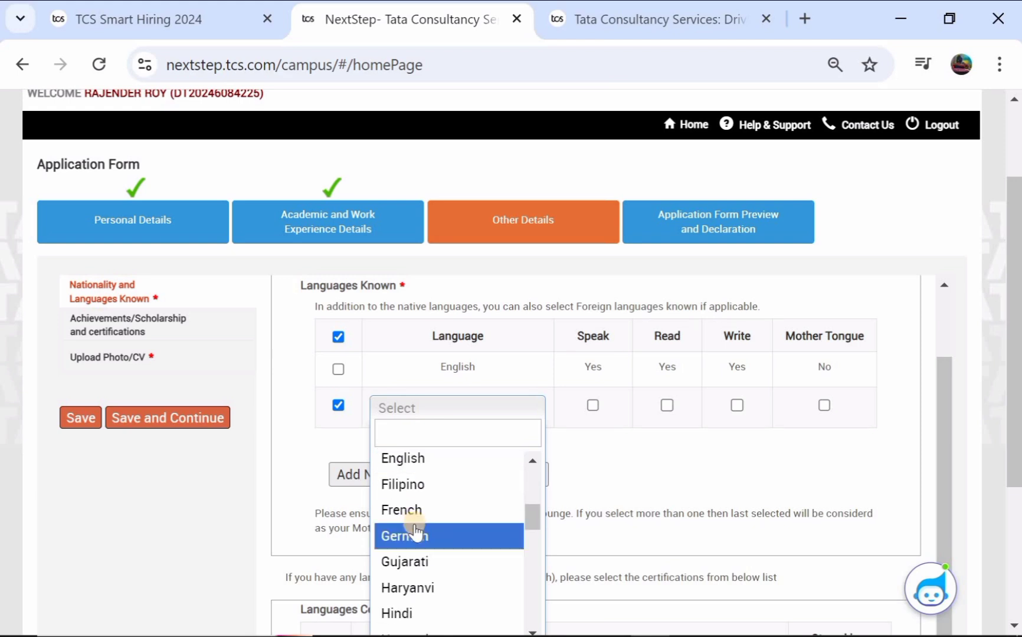
{"action": "scroll", "coordinate": [416, 531], "scroll_direction": "down", "scroll_amount": 6}
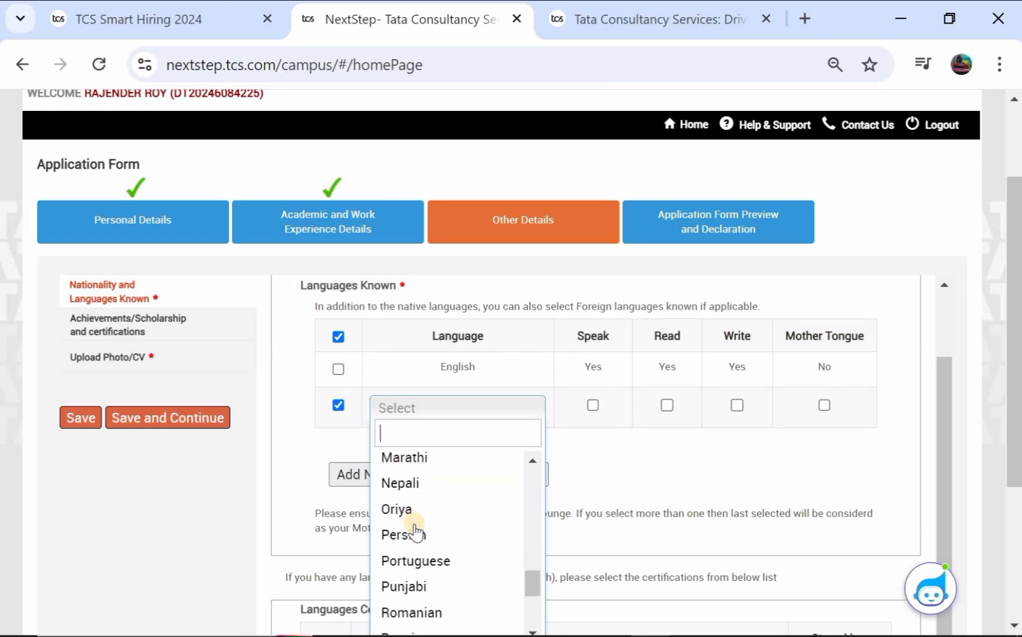
{"action": "scroll", "coordinate": [416, 531], "scroll_direction": "down", "scroll_amount": 4}
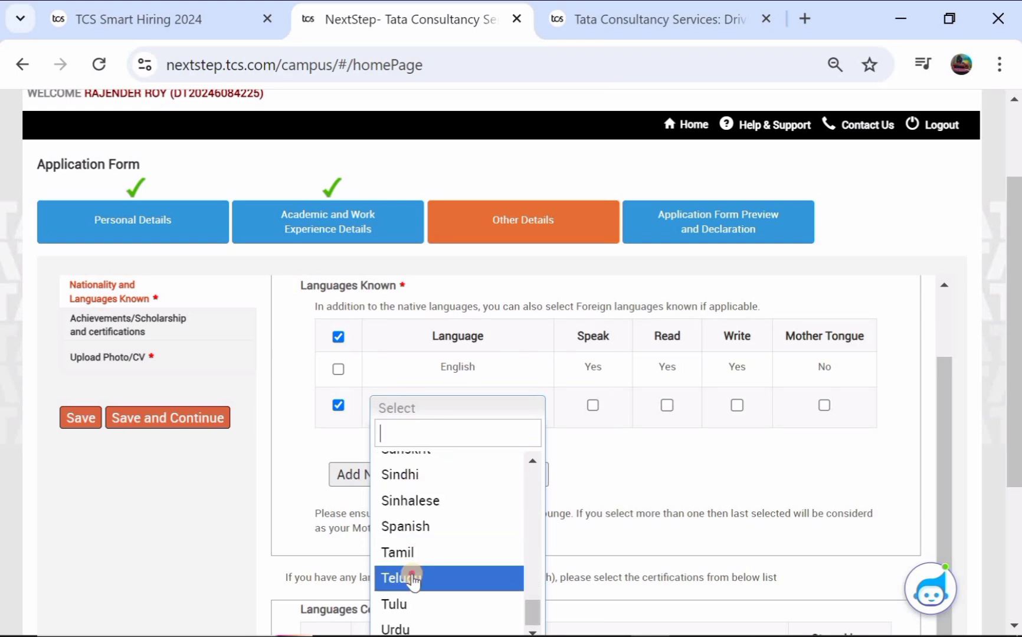
{"action": "left_click", "coordinate": [413, 578]}
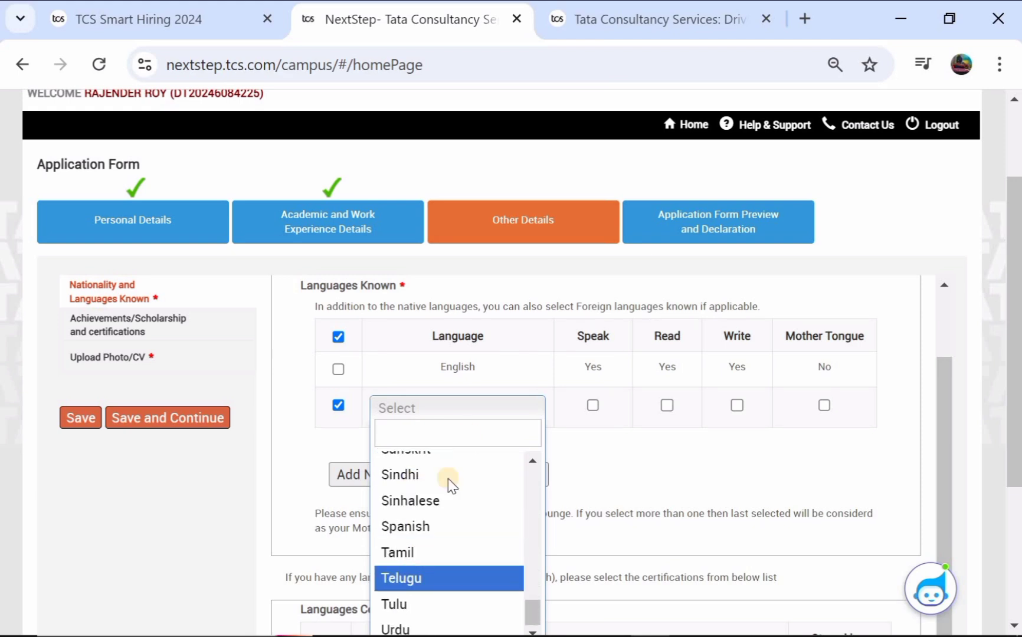
{"action": "left_click", "coordinate": [592, 406]}
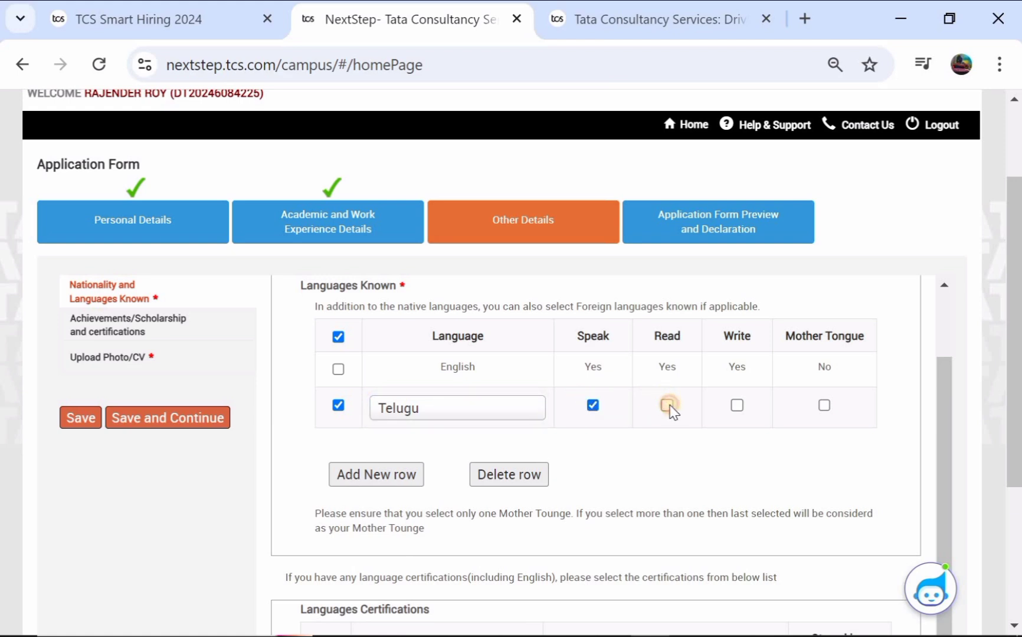
{"action": "left_click", "coordinate": [667, 406]}
{"action": "left_click", "coordinate": [824, 406]}
{"action": "left_click", "coordinate": [374, 478]}
Step: Re-select the English row and save the language details
{"action": "left_click", "coordinate": [337, 369]}
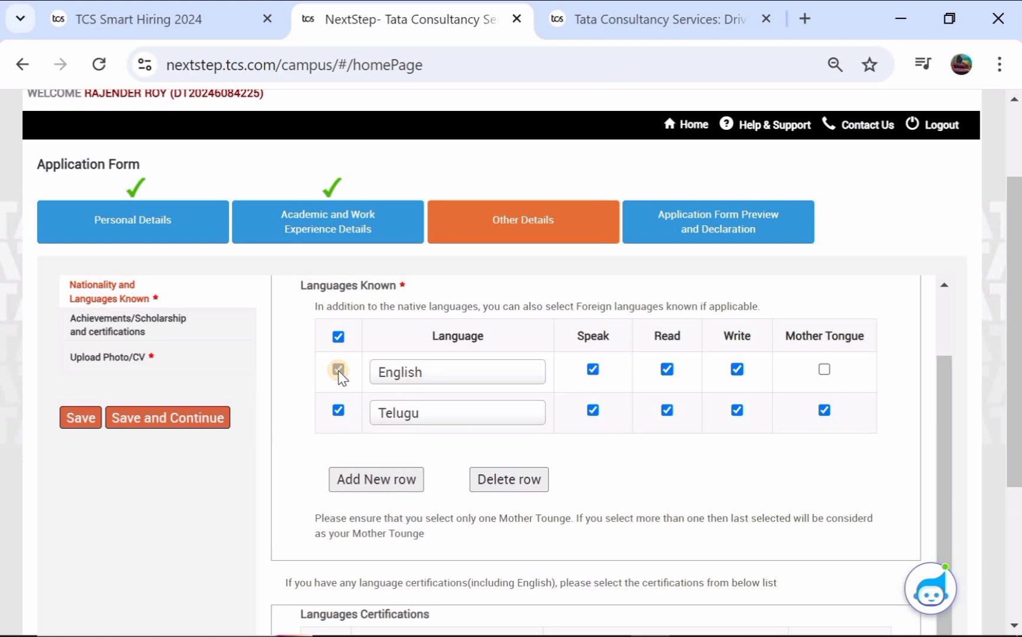
{"action": "scroll", "coordinate": [523, 412], "scroll_direction": "down", "scroll_amount": 1}
{"action": "scroll", "coordinate": [522, 409], "scroll_direction": "down", "scroll_amount": 1}
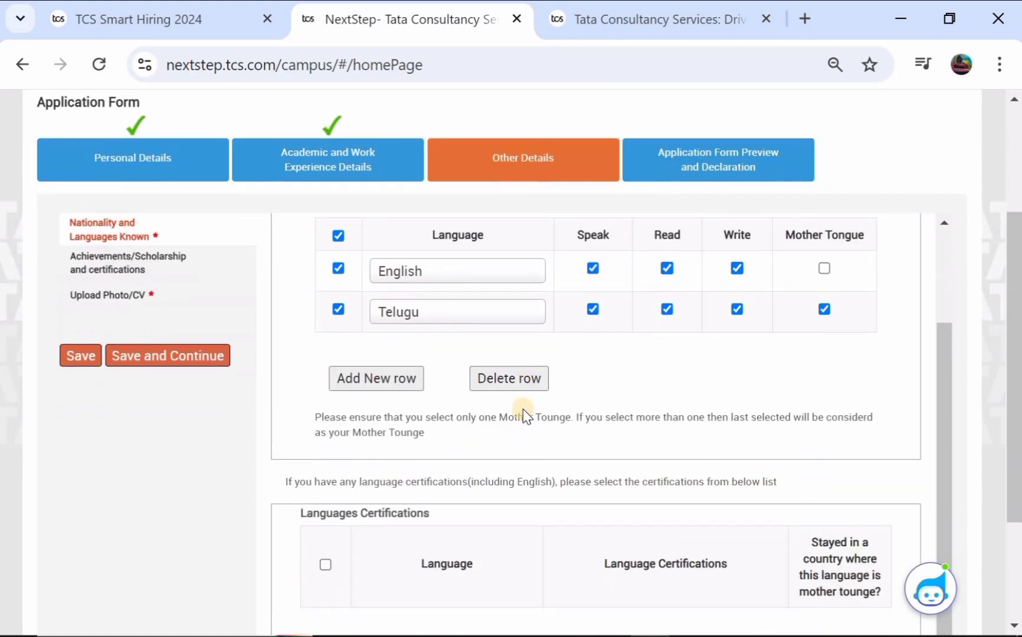
{"action": "scroll", "coordinate": [449, 443], "scroll_direction": "down", "scroll_amount": 2}
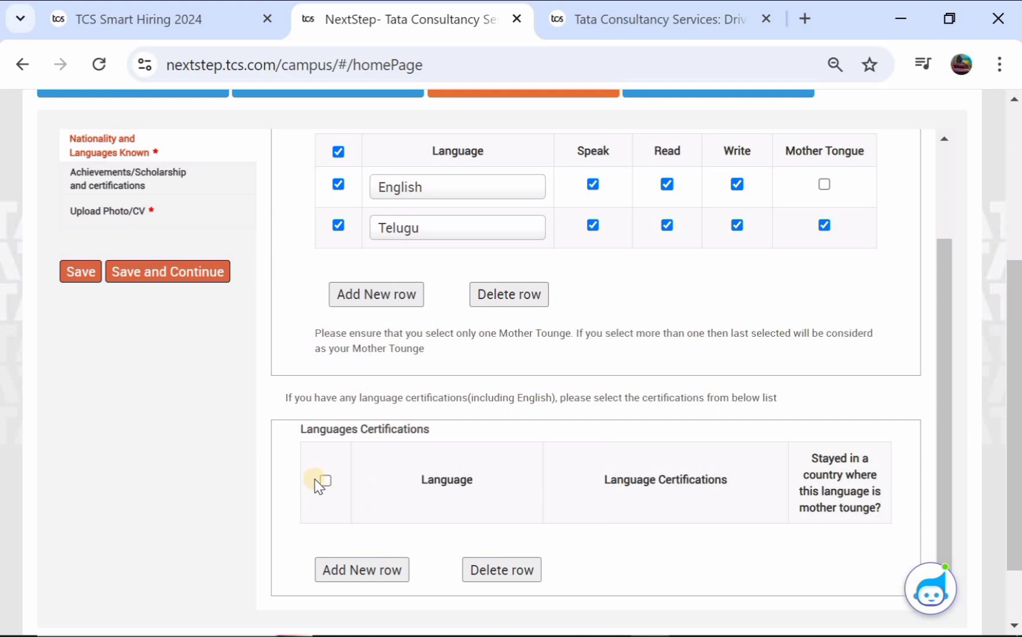
{"action": "scroll", "coordinate": [469, 505], "scroll_direction": "down", "scroll_amount": 2}
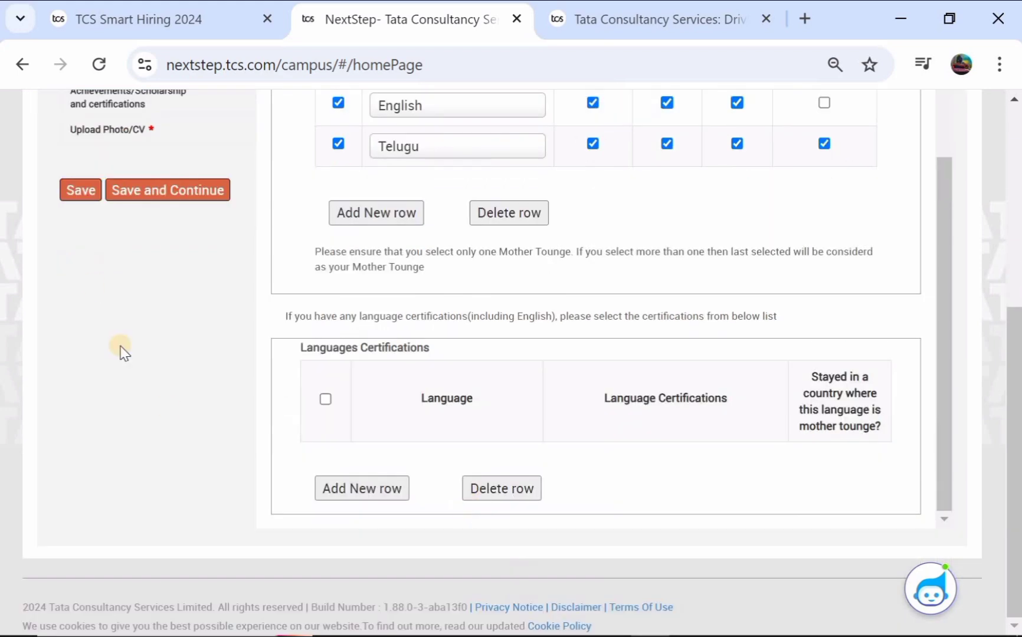
{"action": "left_click", "coordinate": [81, 195]}
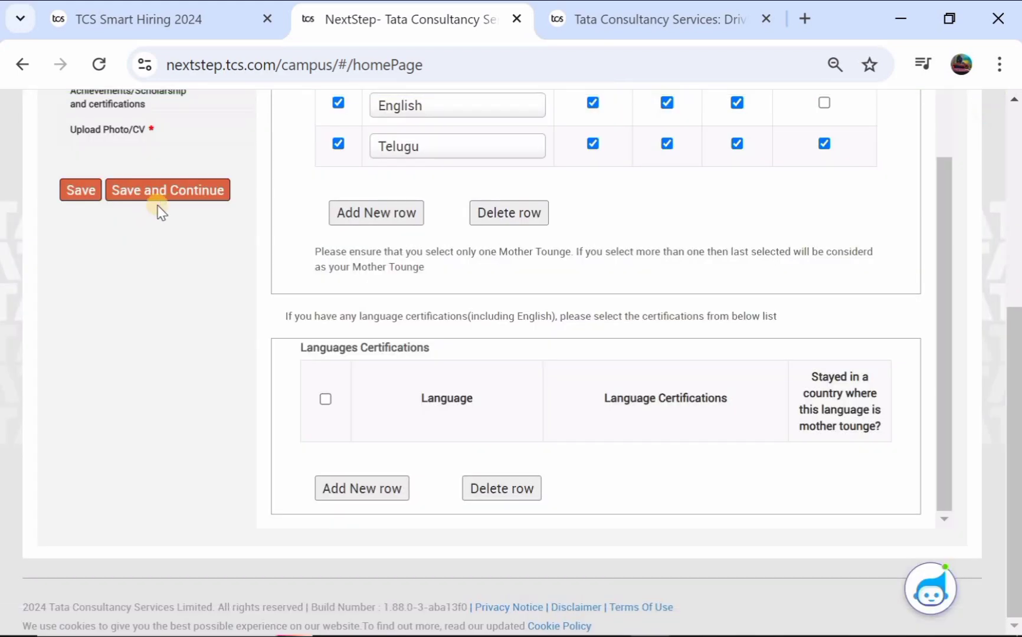
Step: Advance to Achievements and certifications and add a new certification row
{"action": "left_click", "coordinate": [168, 192]}
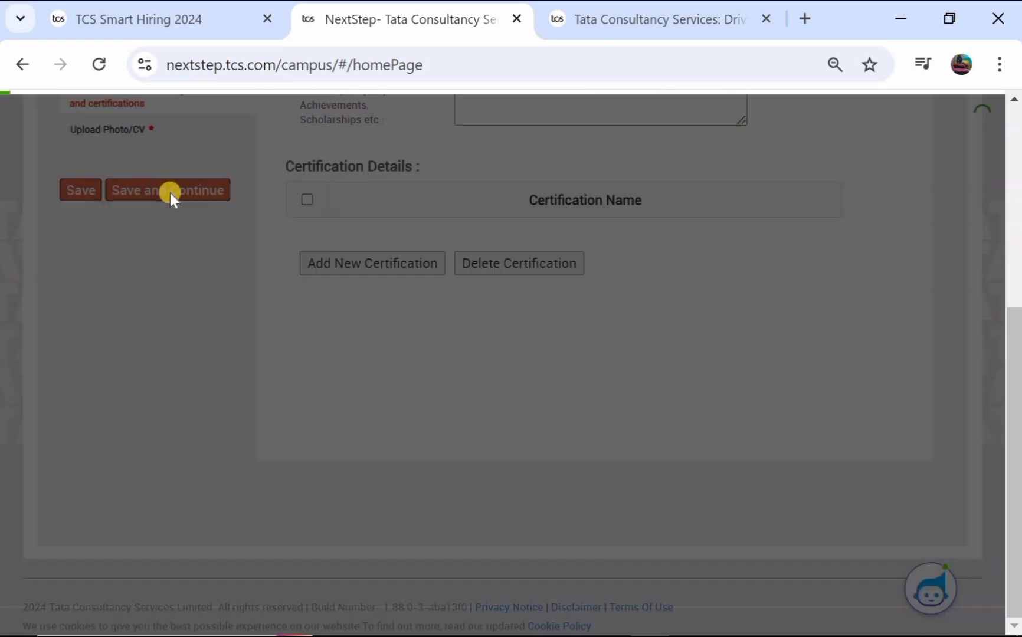
{"action": "scroll", "coordinate": [239, 255], "scroll_direction": "up", "scroll_amount": 5}
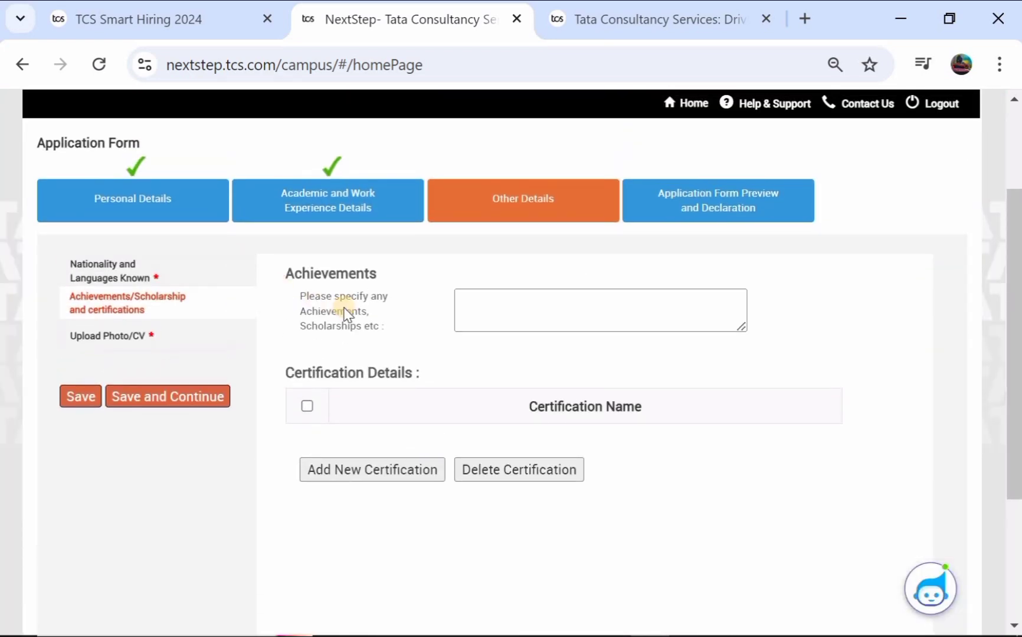
{"action": "left_click", "coordinate": [498, 319]}
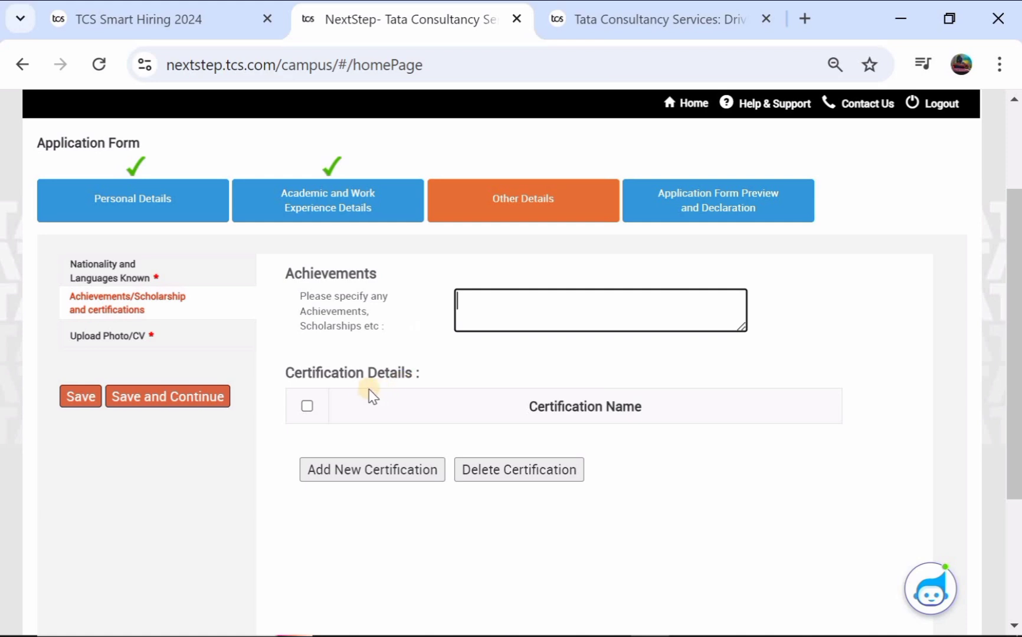
{"action": "left_click", "coordinate": [307, 406]}
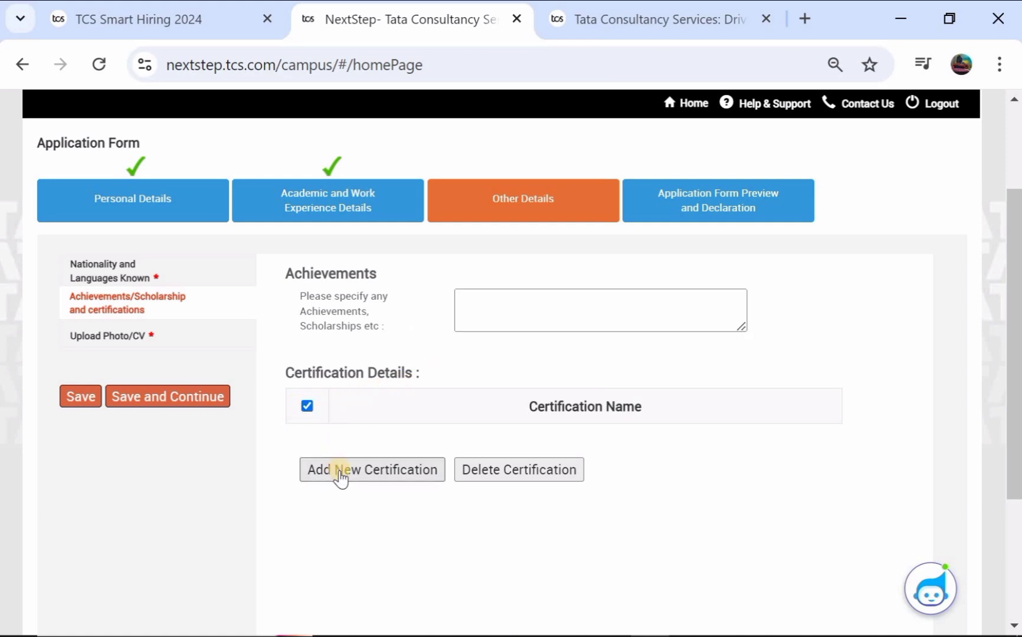
{"action": "left_click", "coordinate": [341, 472]}
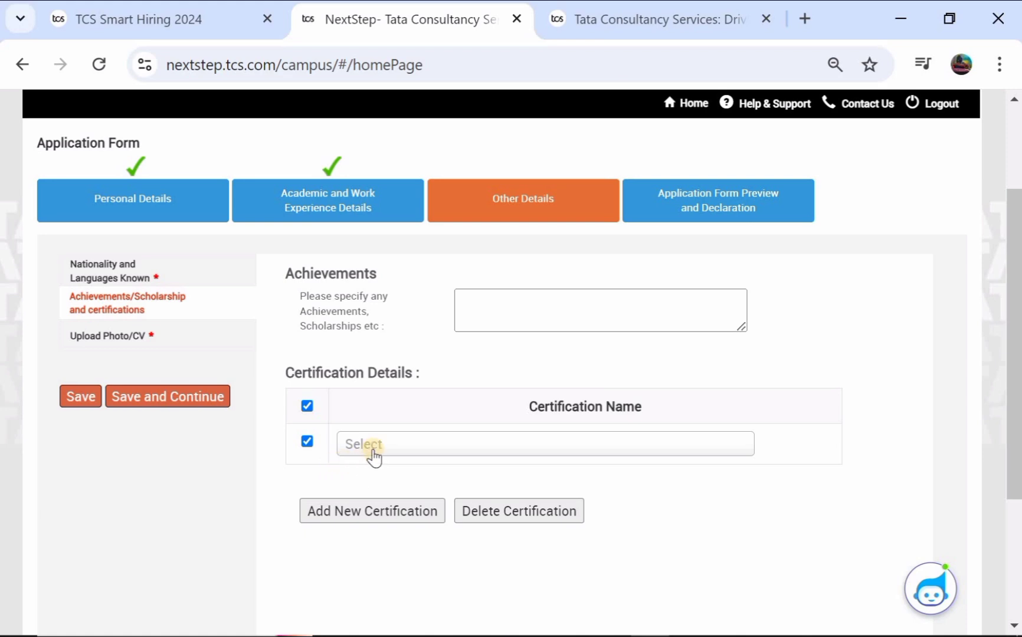
{"action": "left_click", "coordinate": [388, 444]}
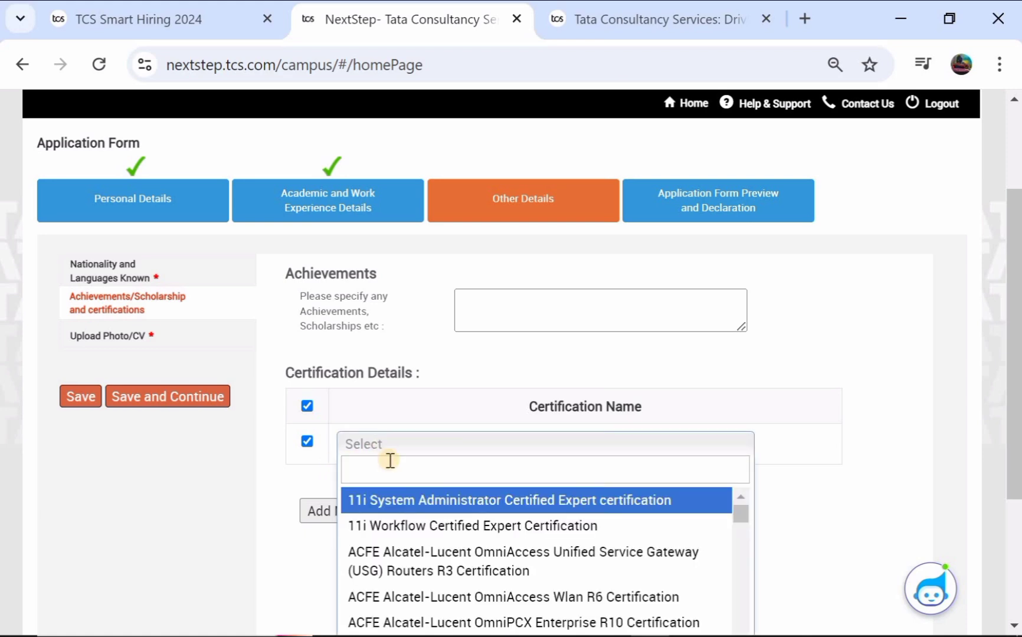
{"action": "scroll", "coordinate": [406, 540], "scroll_direction": "down", "scroll_amount": 3}
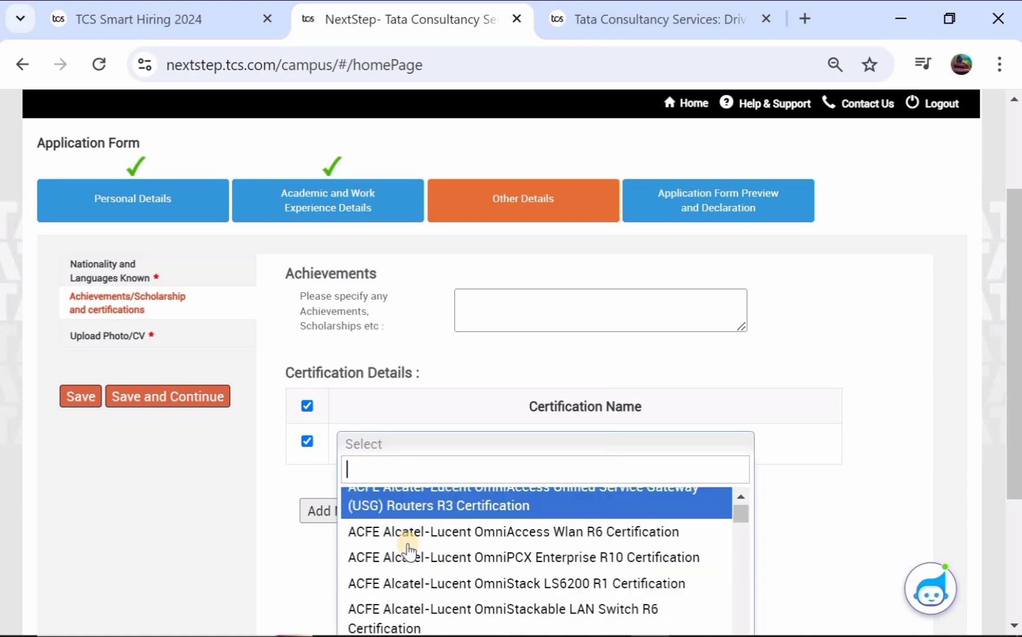
{"action": "scroll", "coordinate": [407, 552], "scroll_direction": "down", "scroll_amount": 4}
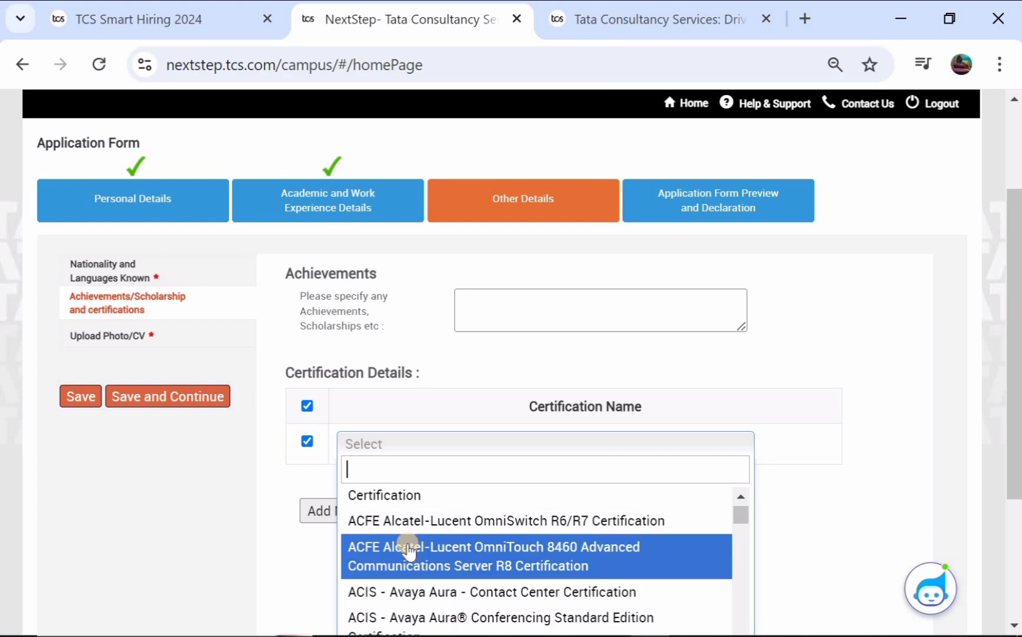
{"action": "scroll", "coordinate": [408, 552], "scroll_direction": "down", "scroll_amount": 1}
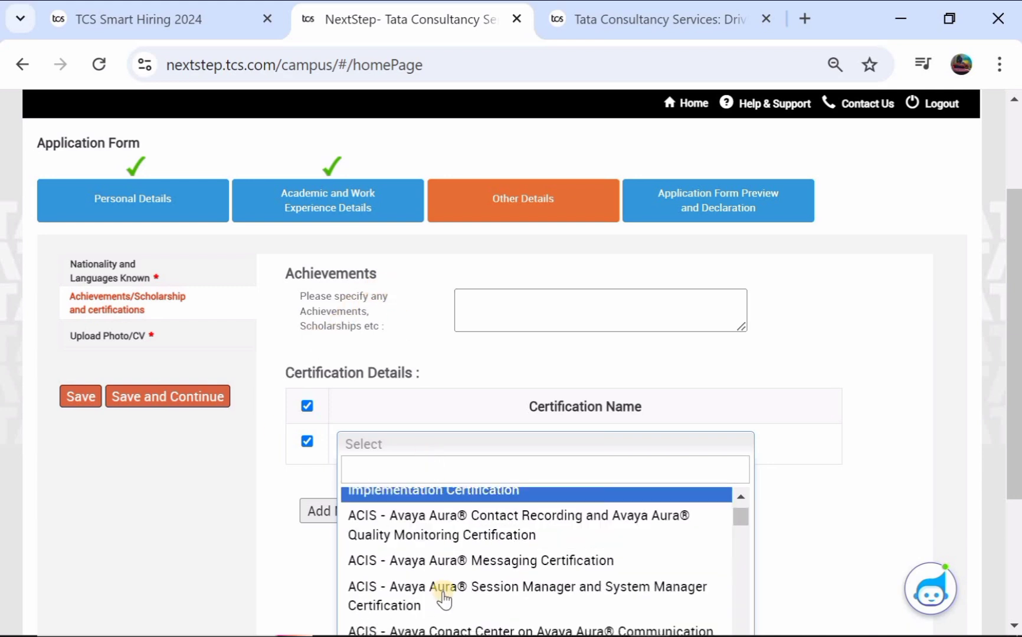
{"action": "scroll", "coordinate": [442, 597], "scroll_direction": "down", "scroll_amount": 3}
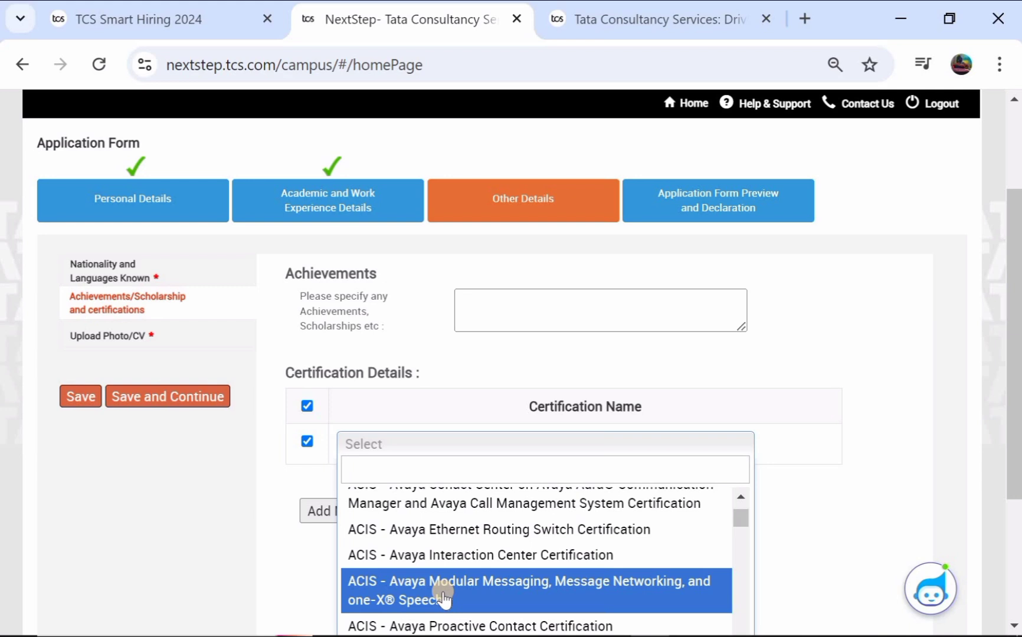
{"action": "scroll", "coordinate": [443, 597], "scroll_direction": "down", "scroll_amount": 2}
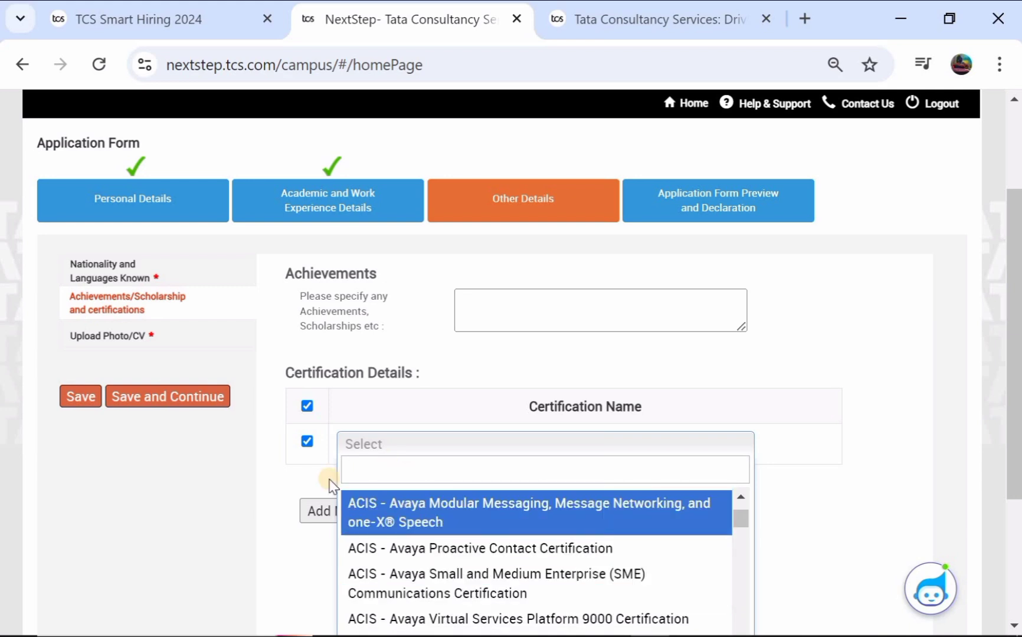
Step: Toggle the empty certification row and attempt saving, dismissing each invalid certification name warning
{"action": "left_click", "coordinate": [307, 406]}
{"action": "left_click", "coordinate": [305, 404]}
{"action": "left_click", "coordinate": [304, 439]}
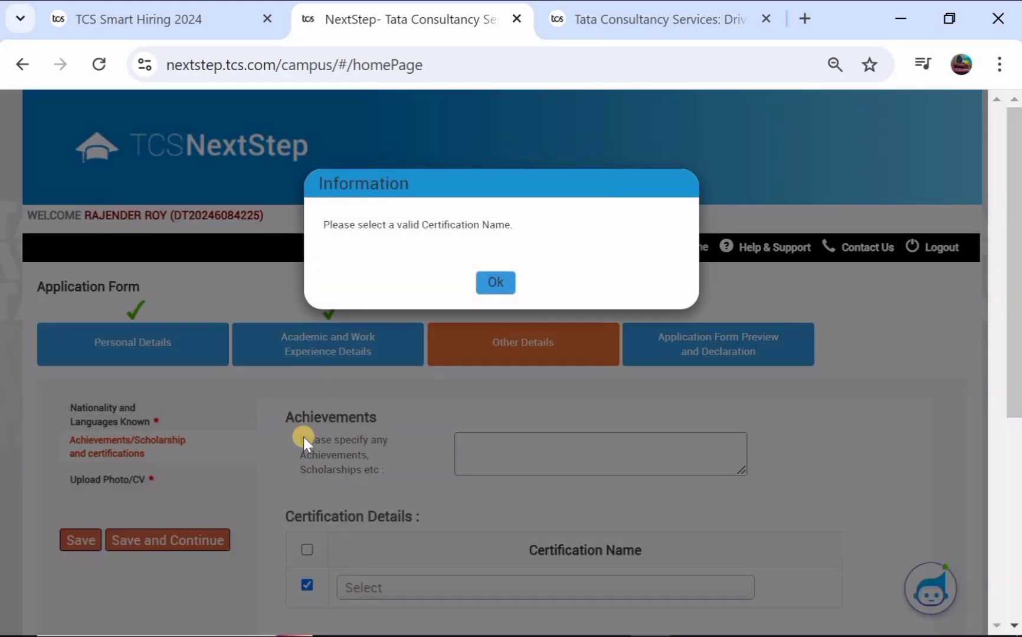
{"action": "left_click", "coordinate": [489, 286]}
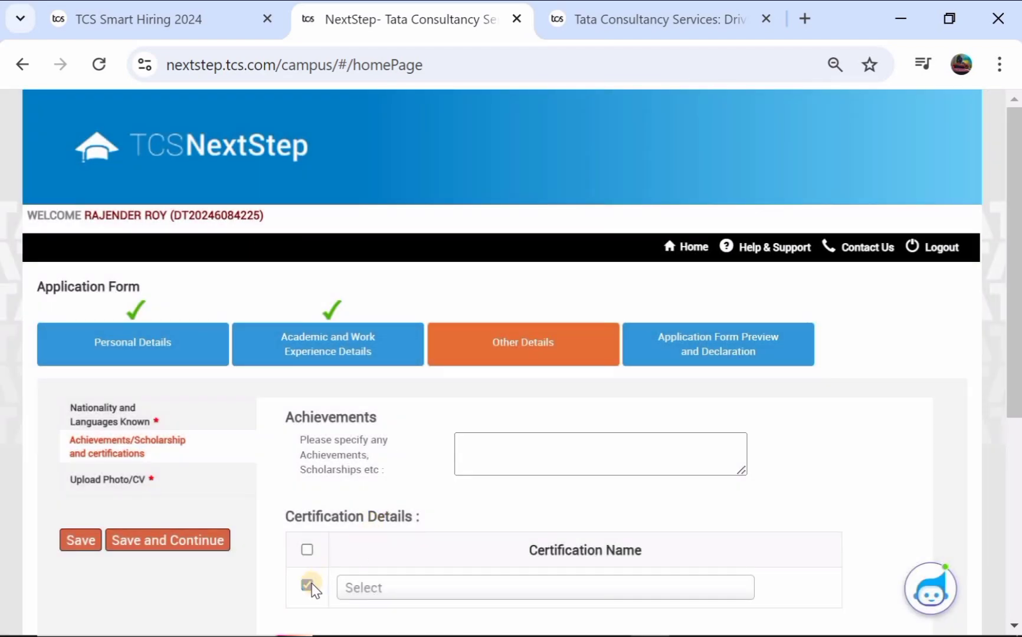
{"action": "left_click", "coordinate": [308, 585]}
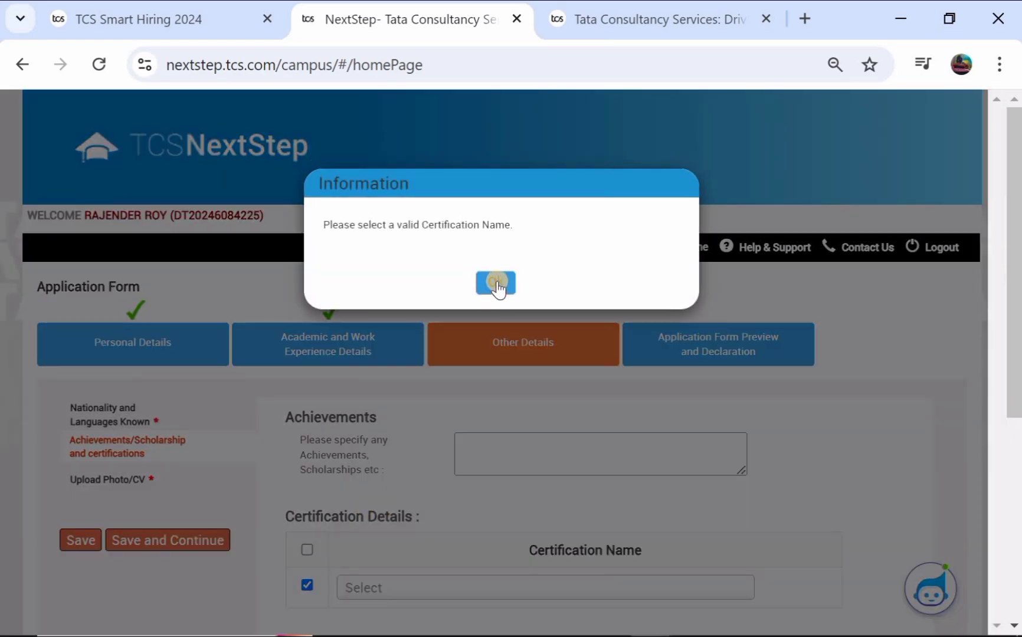
{"action": "left_click", "coordinate": [496, 283]}
{"action": "scroll", "coordinate": [427, 420], "scroll_direction": "down", "scroll_amount": 2}
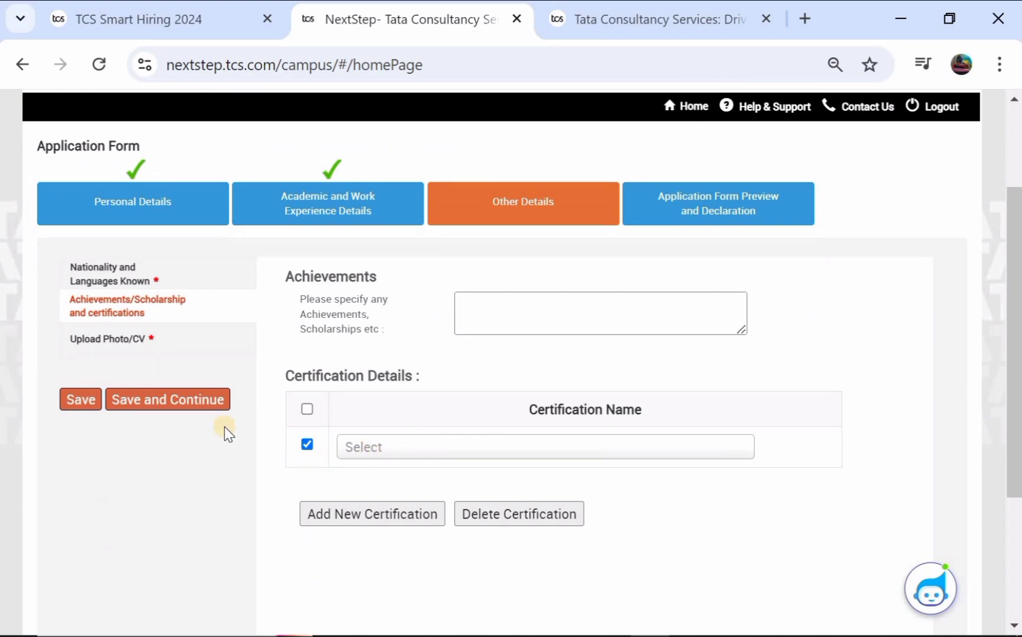
{"action": "left_click", "coordinate": [79, 400]}
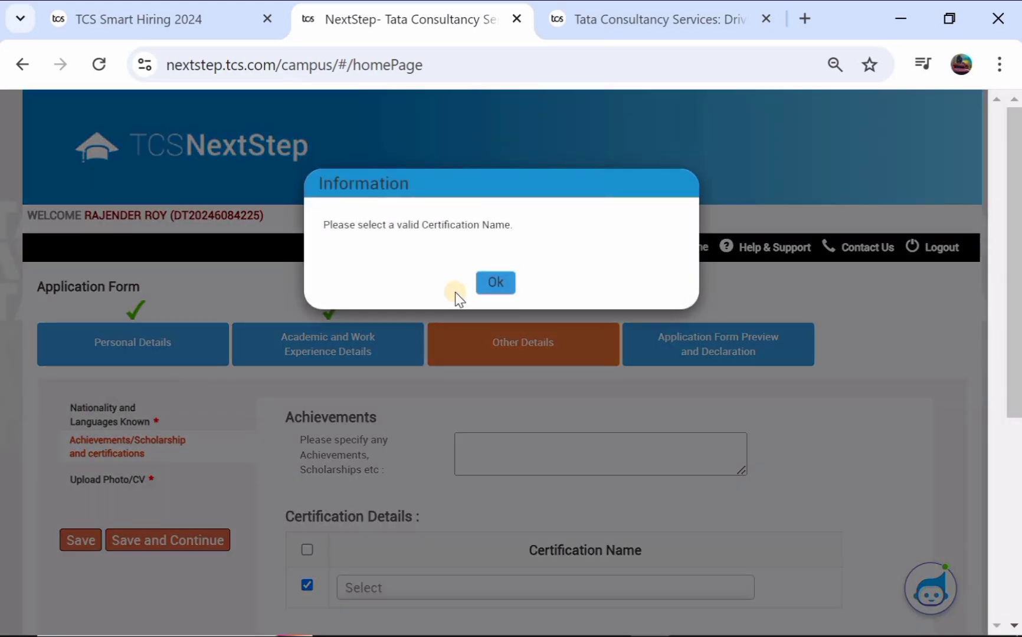
{"action": "left_click", "coordinate": [489, 286]}
{"action": "scroll", "coordinate": [433, 485], "scroll_direction": "down", "scroll_amount": 2}
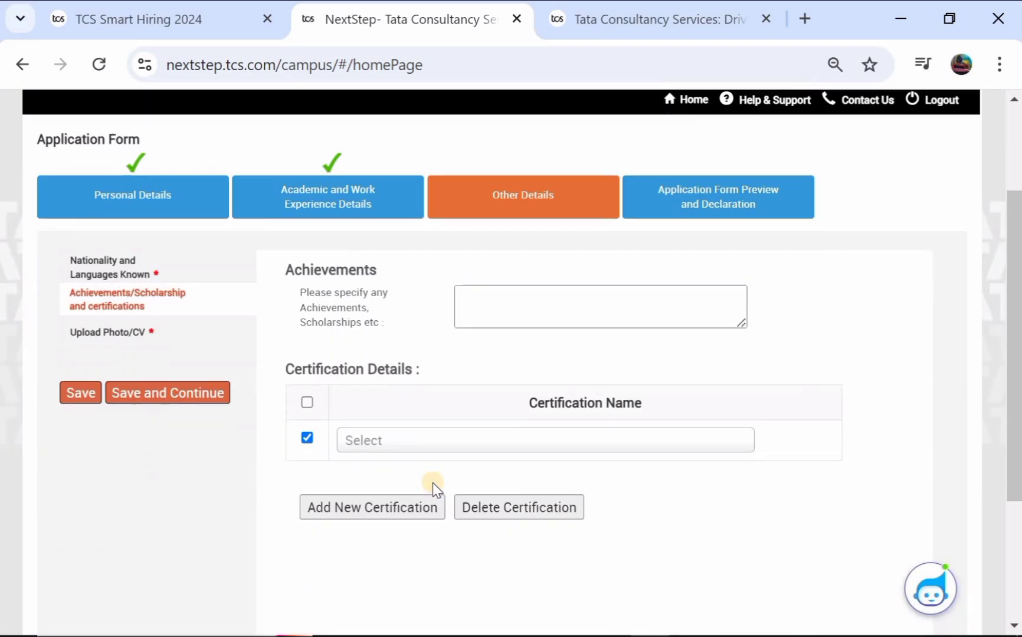
{"action": "left_click", "coordinate": [305, 436]}
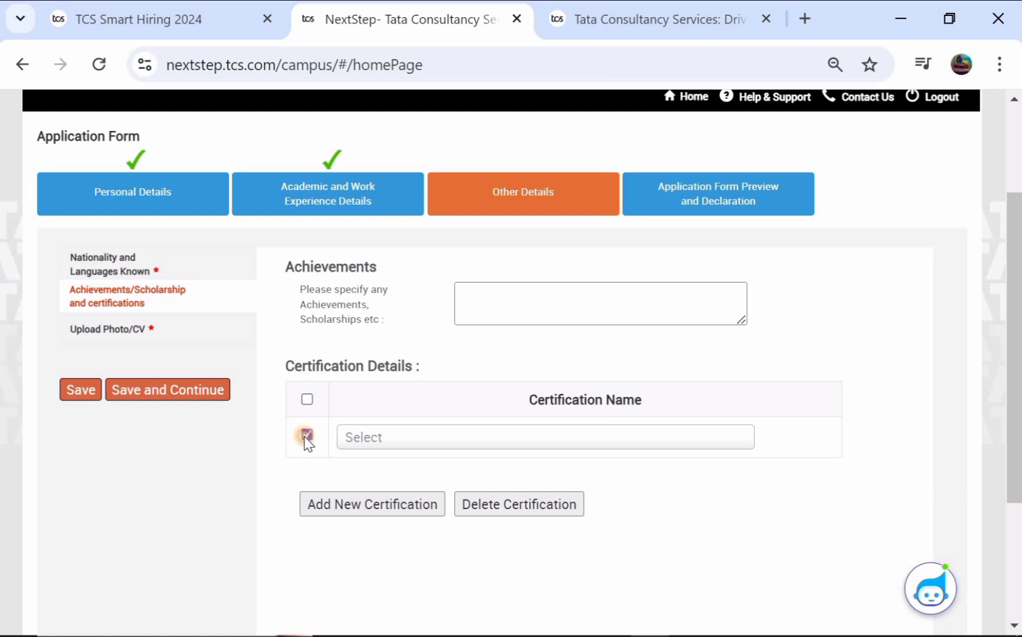
{"action": "left_click", "coordinate": [478, 286]}
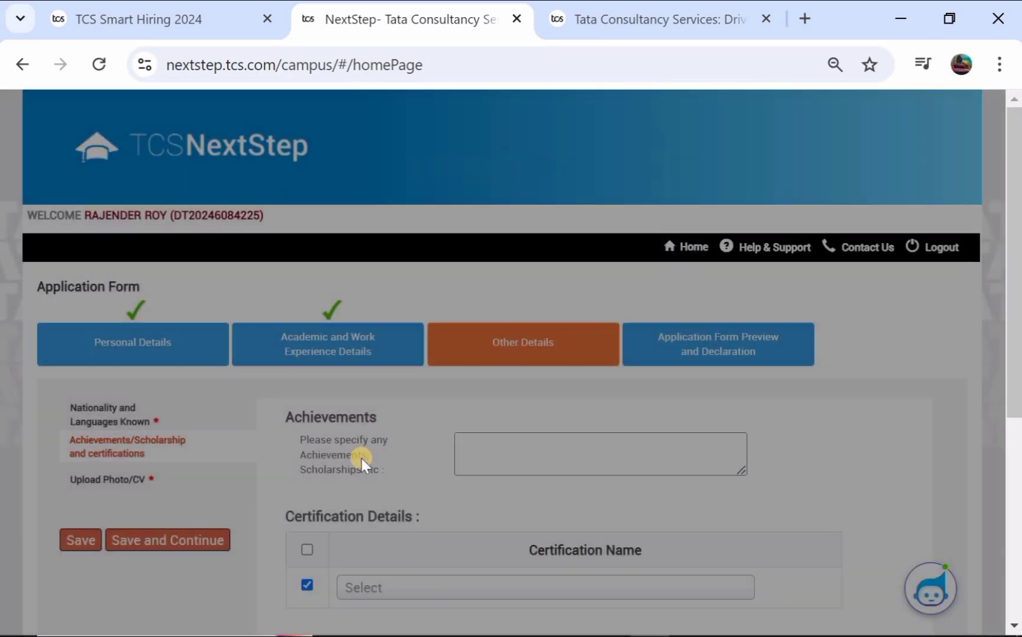
{"action": "left_click", "coordinate": [308, 550]}
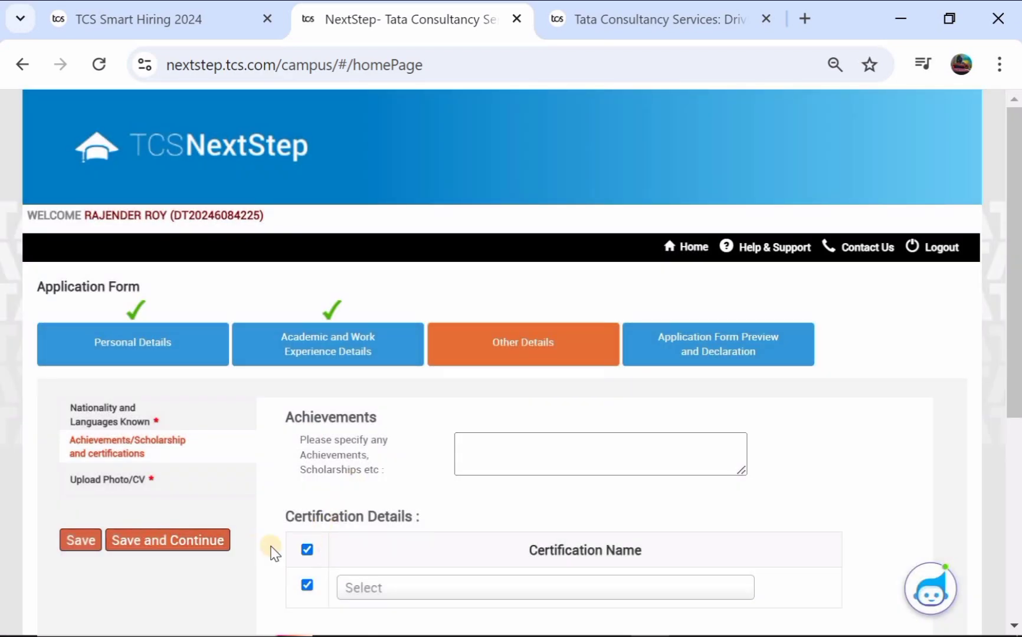
{"action": "scroll", "coordinate": [413, 552], "scroll_direction": "down", "scroll_amount": 1}
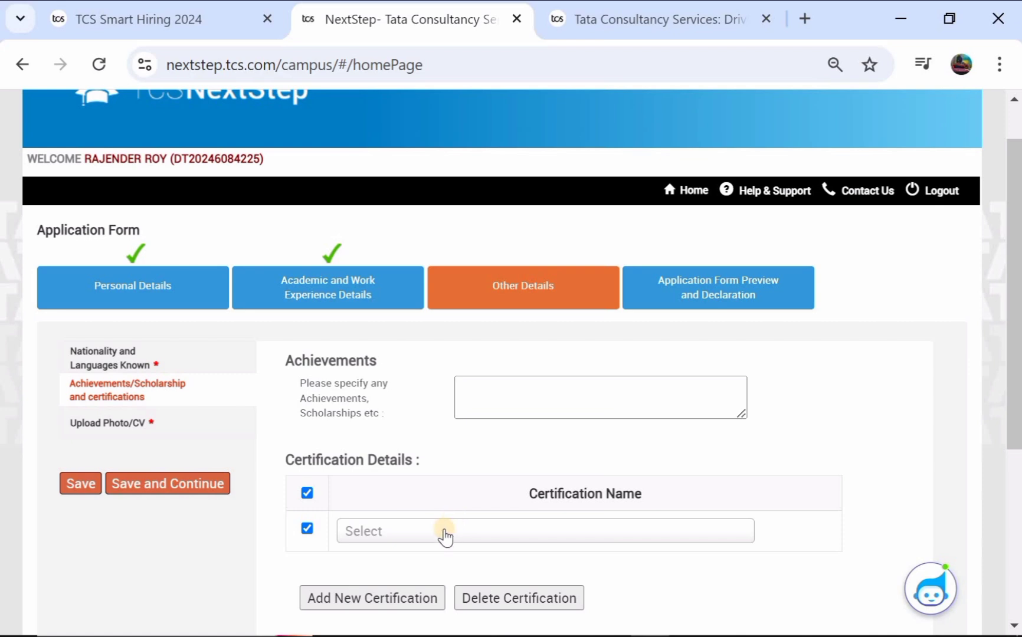
Step: Choose the ACIS Avaya SME Communications certification and save it
{"action": "left_click", "coordinate": [445, 531]}
{"action": "left_click", "coordinate": [440, 531]}
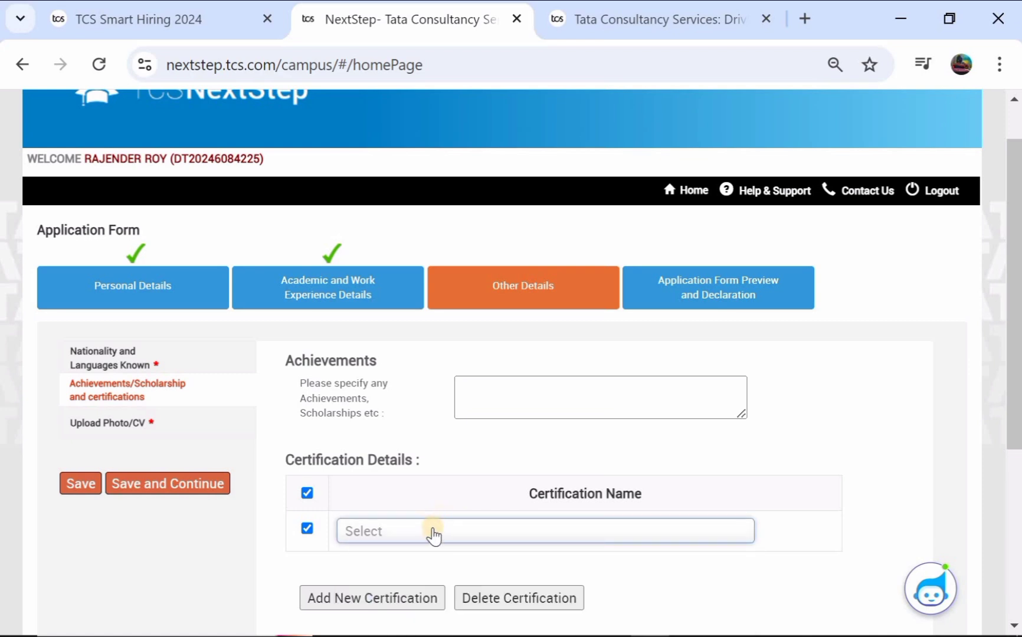
{"action": "left_click", "coordinate": [434, 531]}
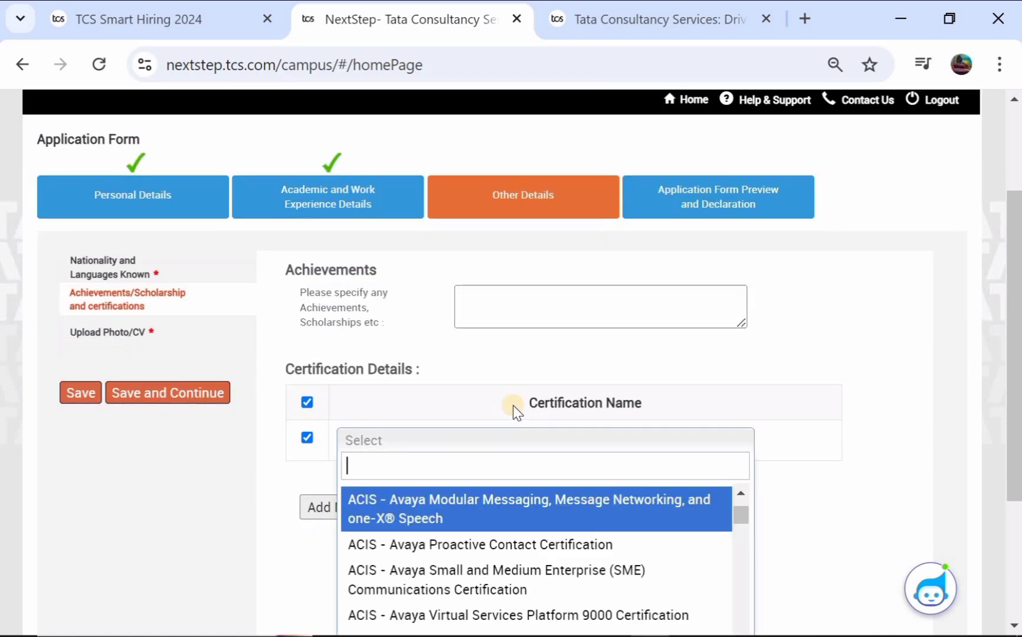
{"action": "left_click", "coordinate": [445, 587]}
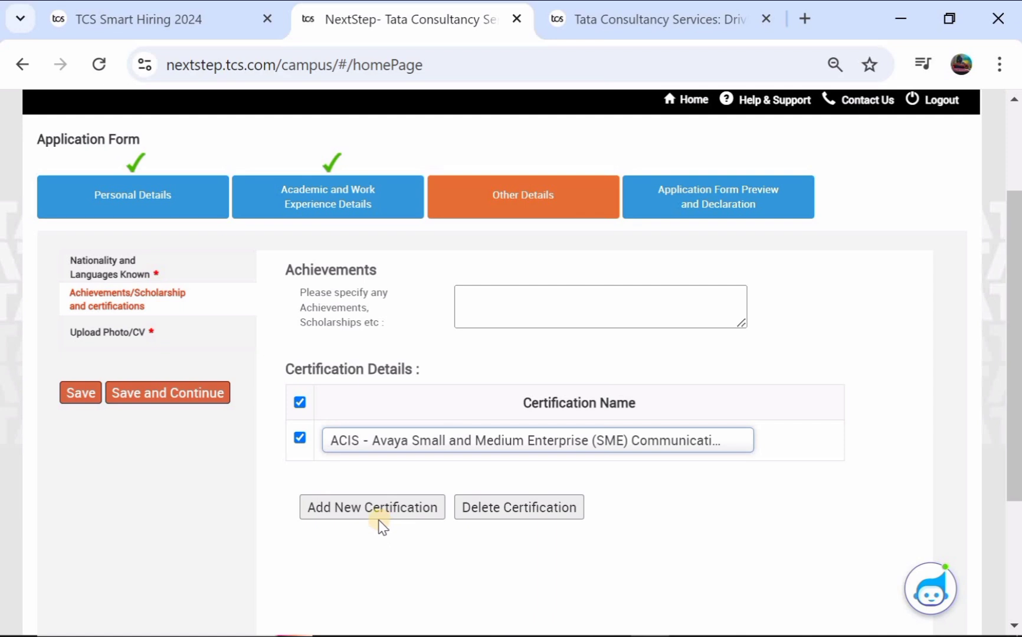
{"action": "left_click", "coordinate": [80, 393]}
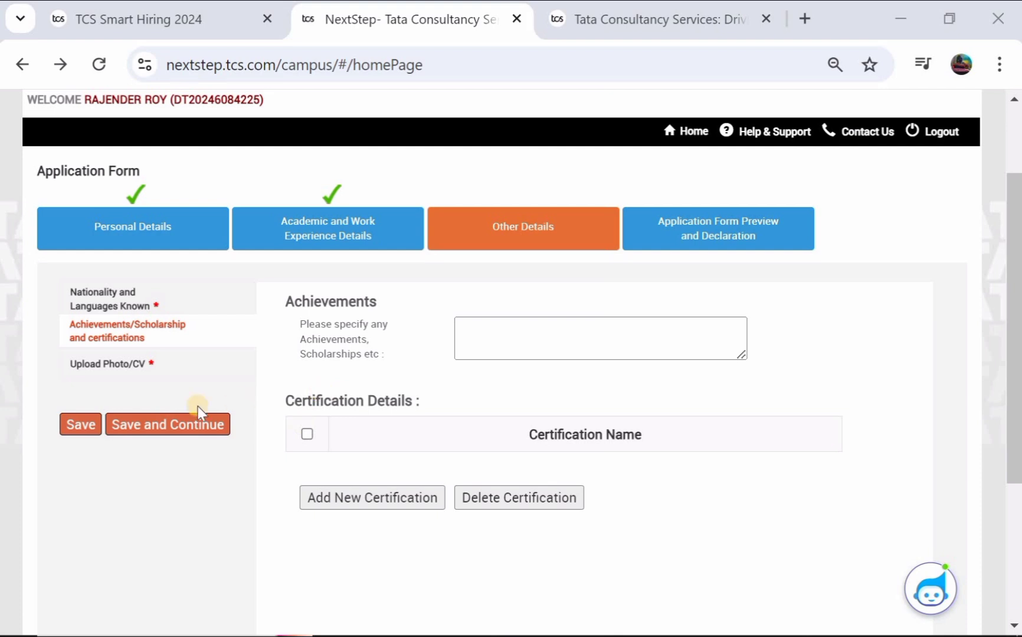
Step: Save certifications, advance to Upload Photo/CV, and scroll to the Smart Card Details
{"action": "left_click", "coordinate": [72, 432]}
{"action": "left_click", "coordinate": [153, 437]}
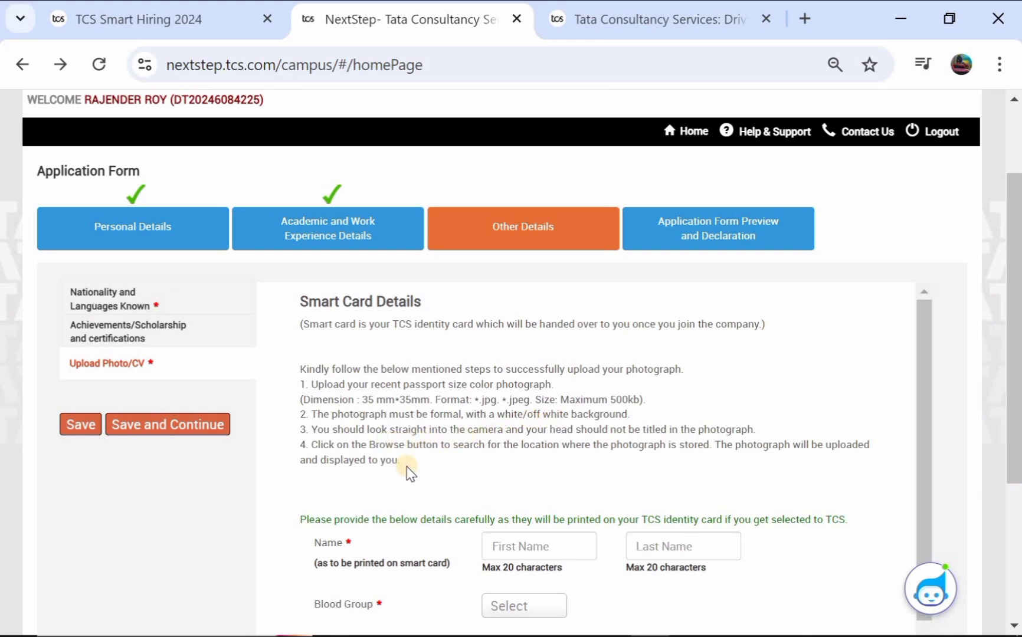
{"action": "scroll", "coordinate": [417, 514], "scroll_direction": "down", "scroll_amount": 1}
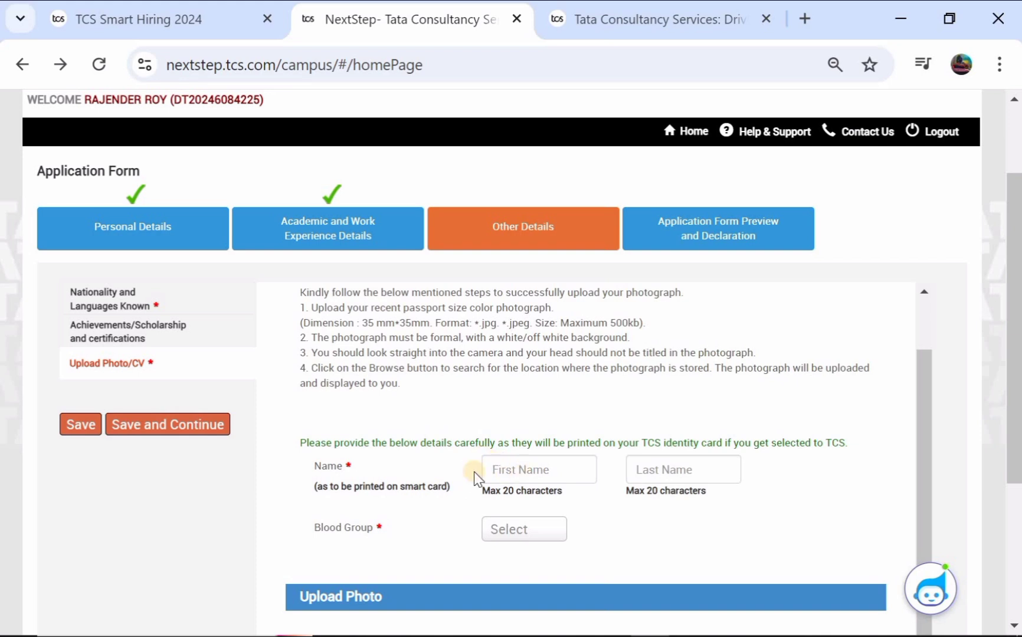
Step: Enter the candidate's first and last name in the smart-card name fields
{"action": "left_click", "coordinate": [512, 467]}
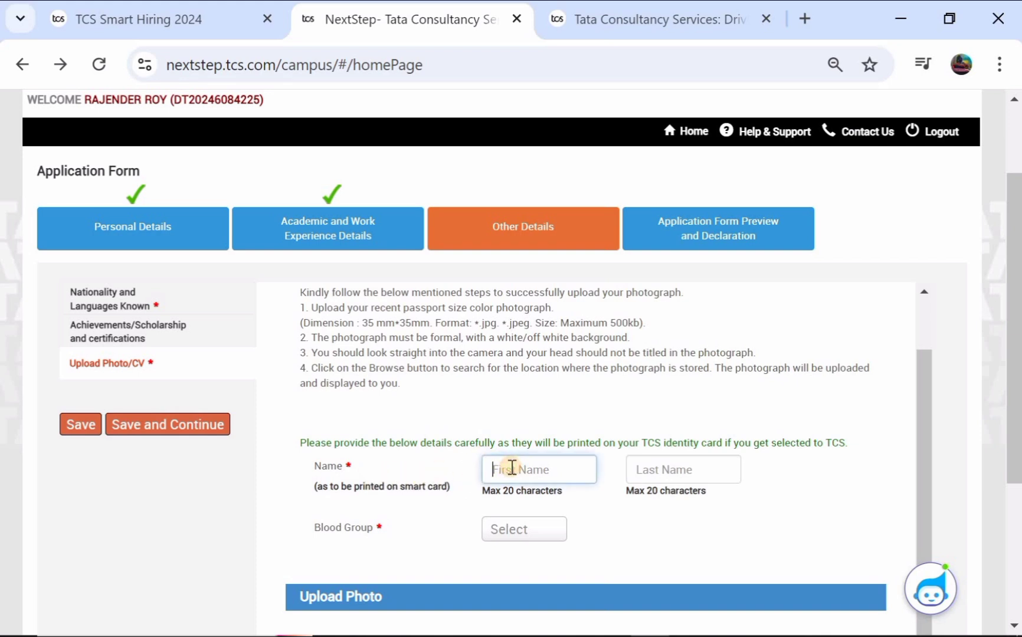
{"action": "left_click", "coordinate": [664, 470]}
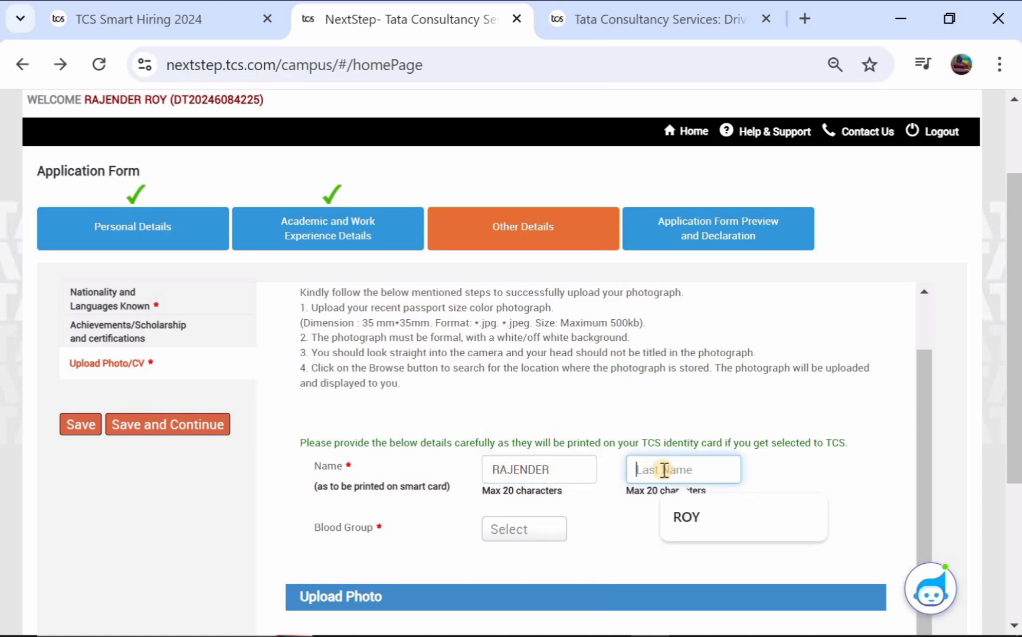
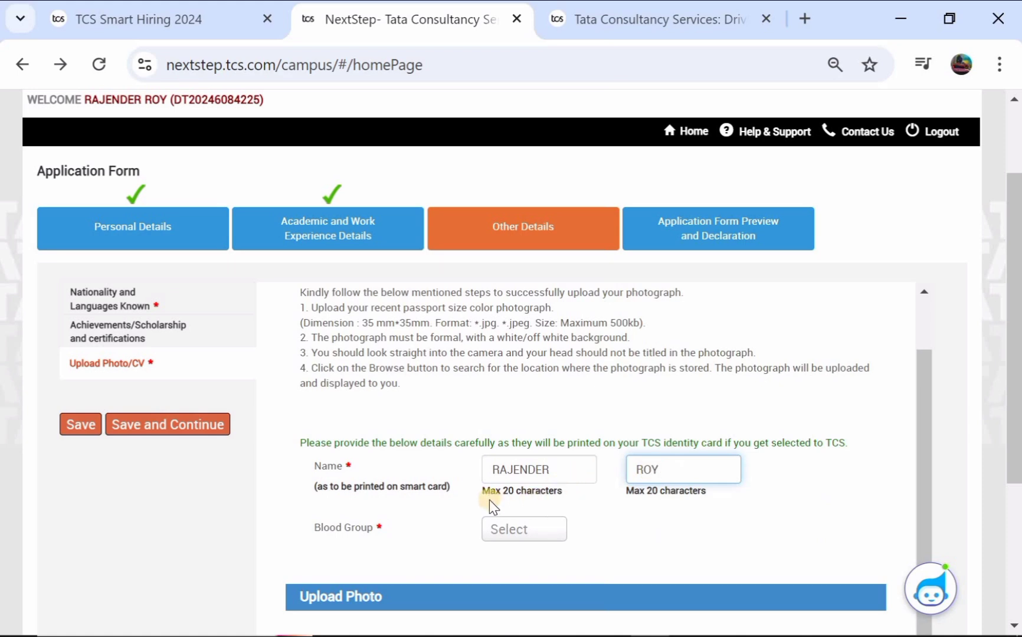
Step: Set the smart-card blood group to O+
{"action": "scroll", "coordinate": [489, 501], "scroll_direction": "down", "scroll_amount": 1}
{"action": "left_click", "coordinate": [501, 496]}
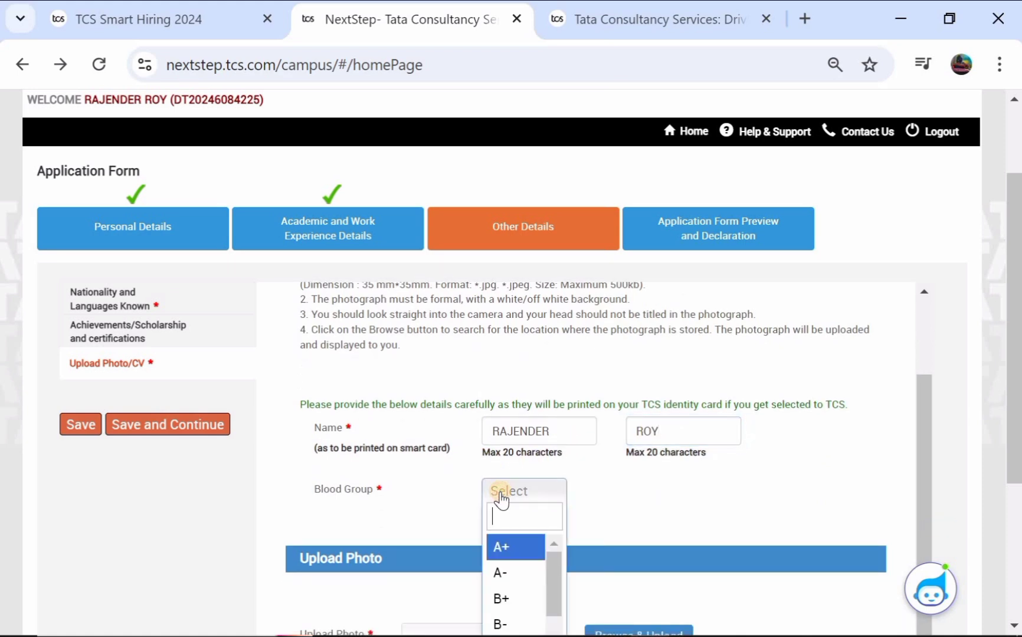
{"action": "scroll", "coordinate": [501, 557], "scroll_direction": "down", "scroll_amount": 2}
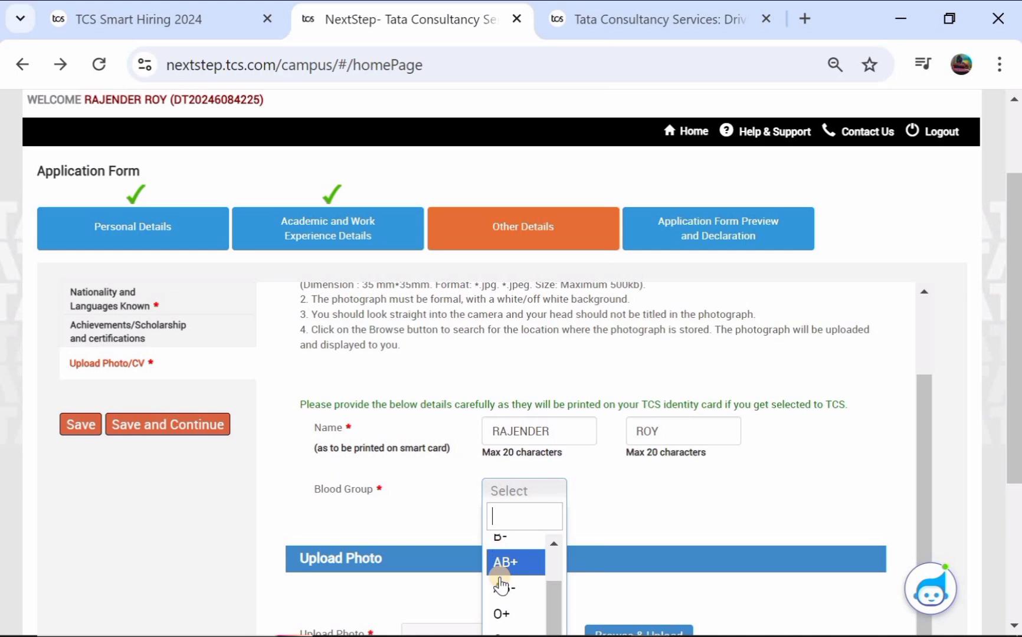
{"action": "left_click", "coordinate": [499, 615]}
{"action": "scroll", "coordinate": [538, 515], "scroll_direction": "down", "scroll_amount": 2}
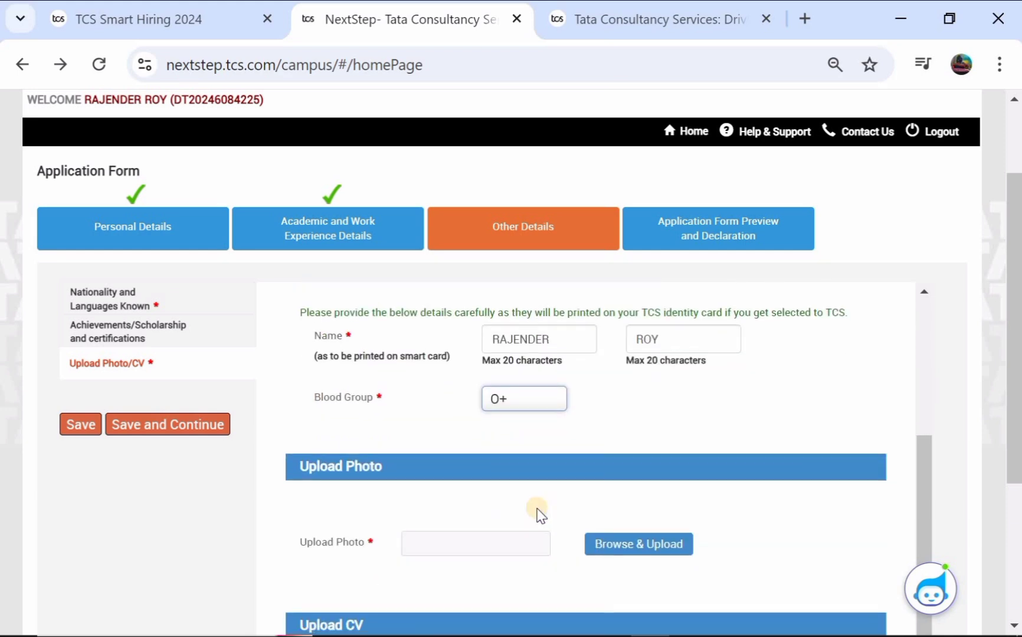
{"action": "scroll", "coordinate": [357, 519], "scroll_direction": "down", "scroll_amount": 2}
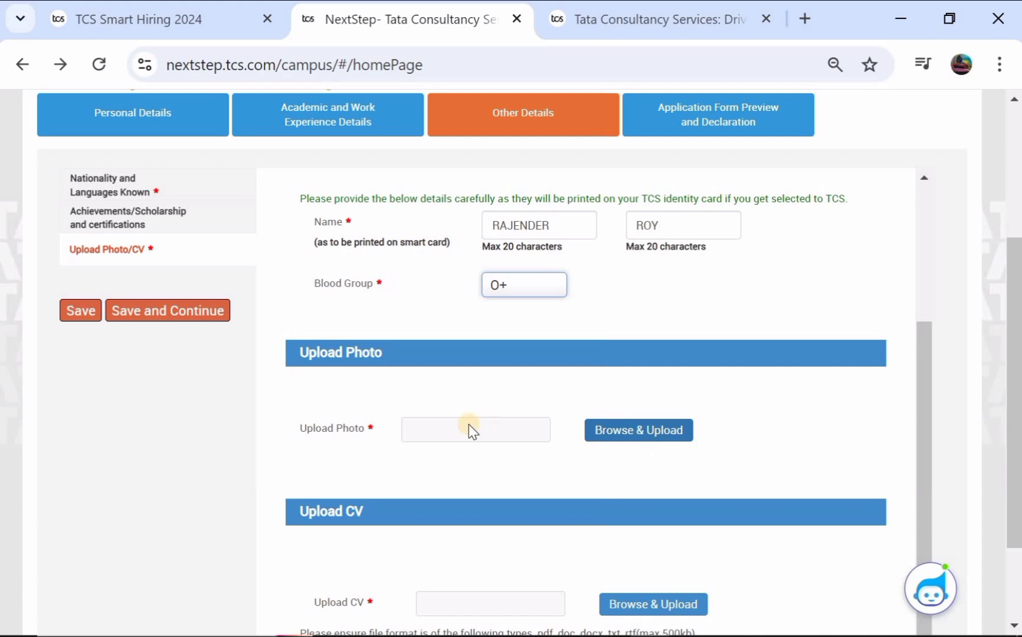
{"action": "scroll", "coordinate": [422, 484], "scroll_direction": "down", "scroll_amount": 2}
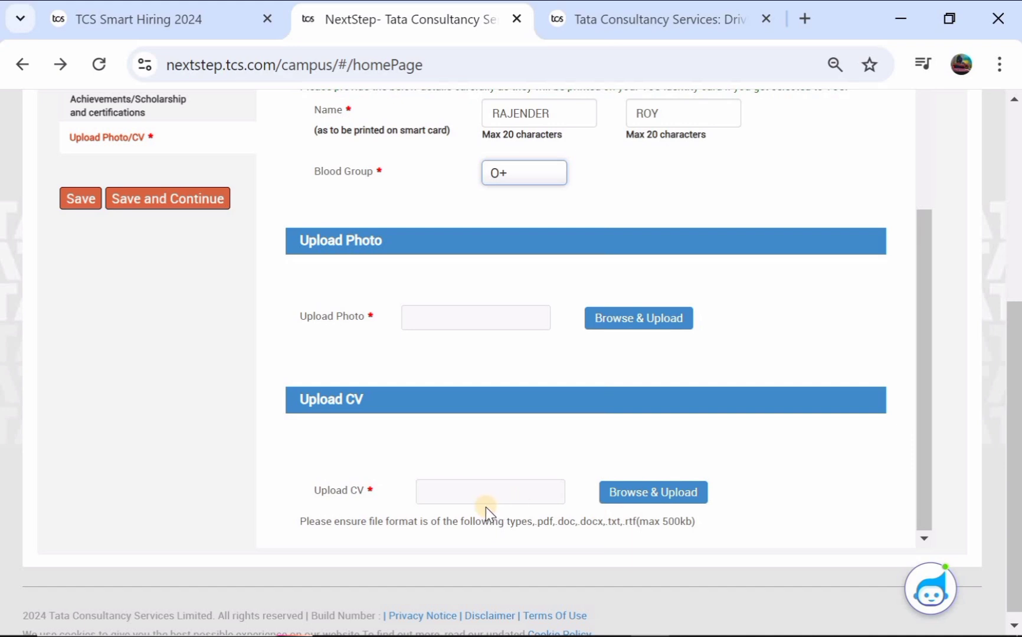
{"action": "scroll", "coordinate": [486, 507], "scroll_direction": "up", "scroll_amount": 2}
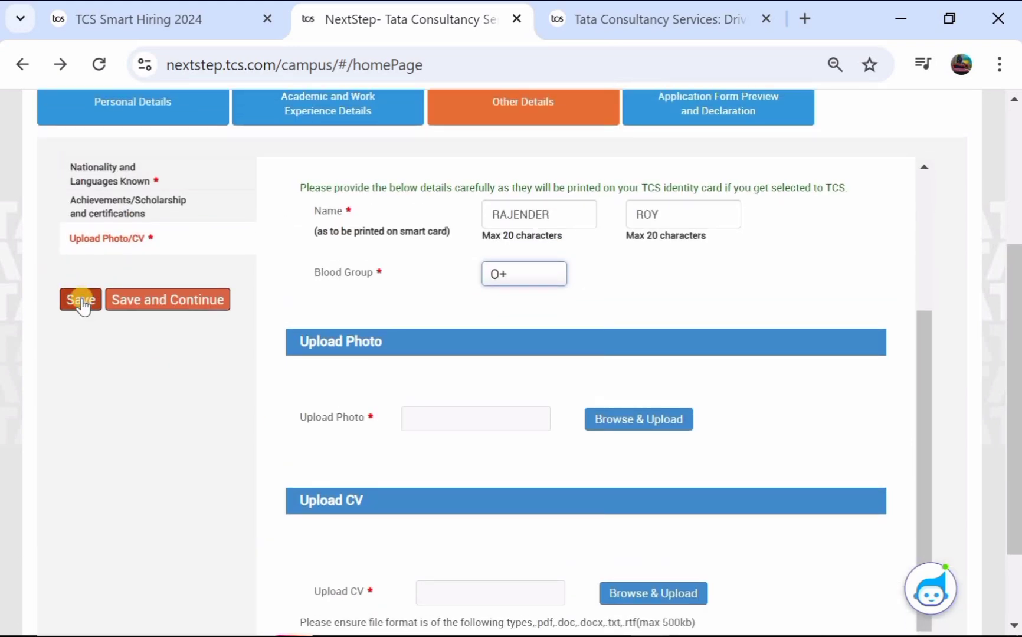
Step: Advance to Security Details and answer No to the criminal case and disciplinary charges questions
{"action": "left_click", "coordinate": [168, 301]}
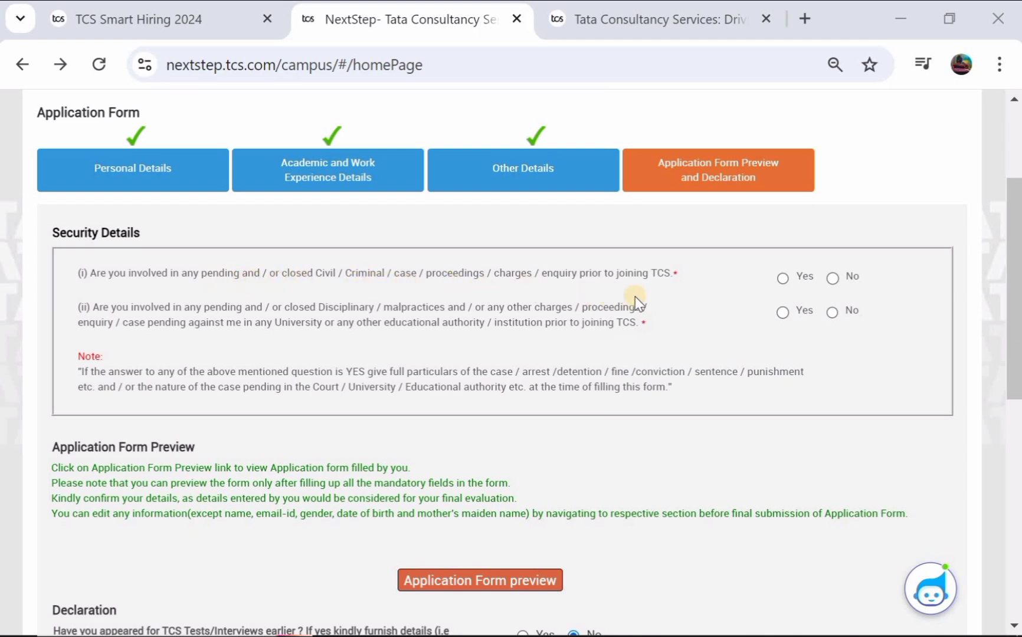
{"action": "left_click", "coordinate": [832, 278]}
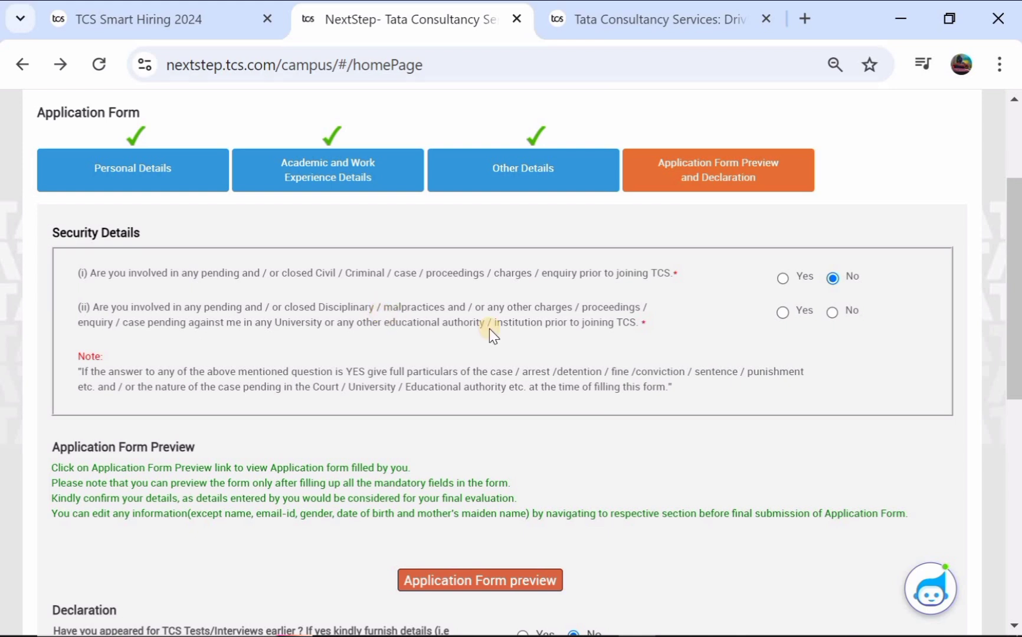
{"action": "left_click", "coordinate": [832, 312]}
{"action": "scroll", "coordinate": [487, 389], "scroll_direction": "down", "scroll_amount": 1}
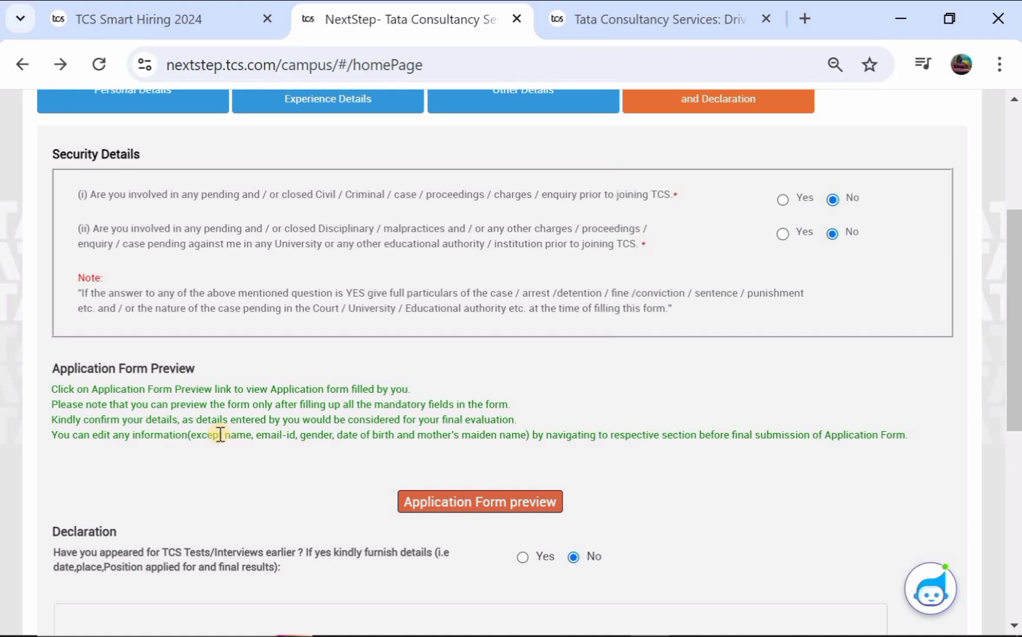
Step: Review the non-editable details notice and try opening the application form preview
{"action": "left_click_drag", "start_coordinate": [219, 435], "coordinate": [525, 440]}
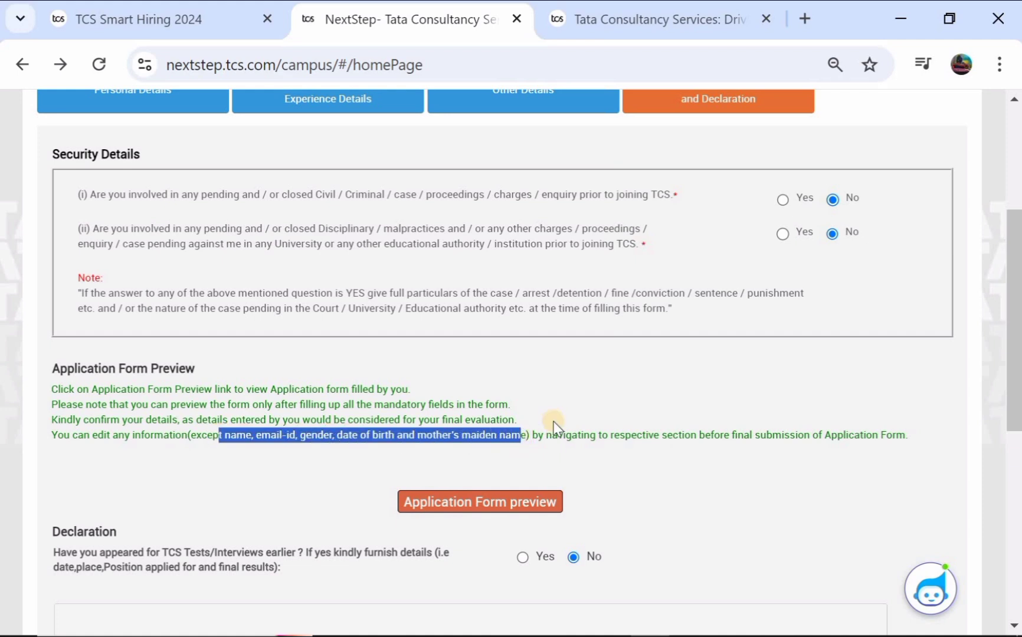
{"action": "left_click", "coordinate": [552, 402]}
{"action": "left_click", "coordinate": [464, 509]}
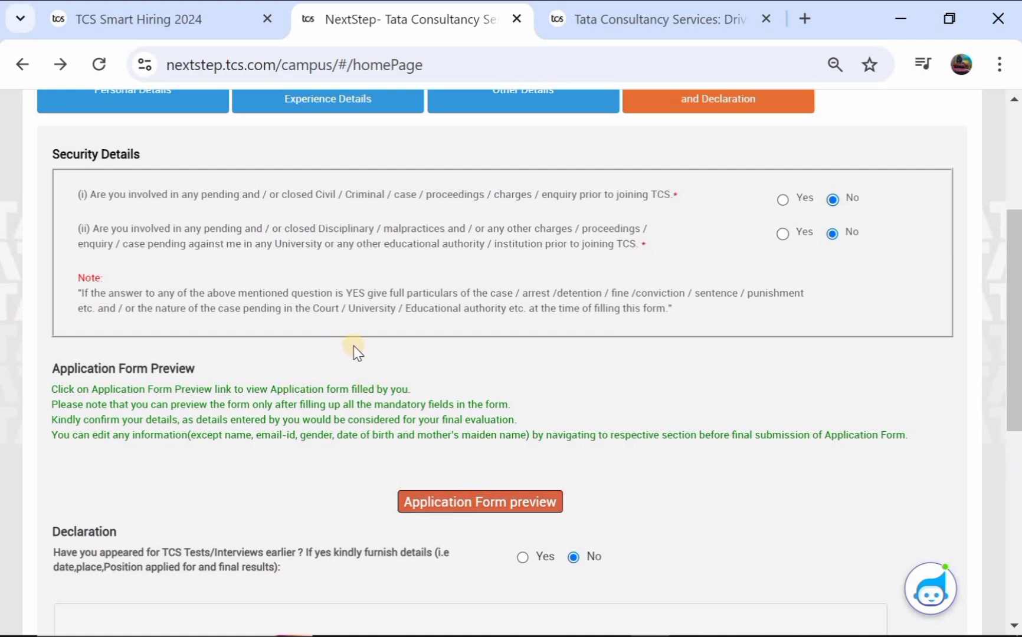
{"action": "scroll", "coordinate": [356, 353], "scroll_direction": "down", "scroll_amount": 2}
{"action": "scroll", "coordinate": [356, 353], "scroll_direction": "down", "scroll_amount": 1}
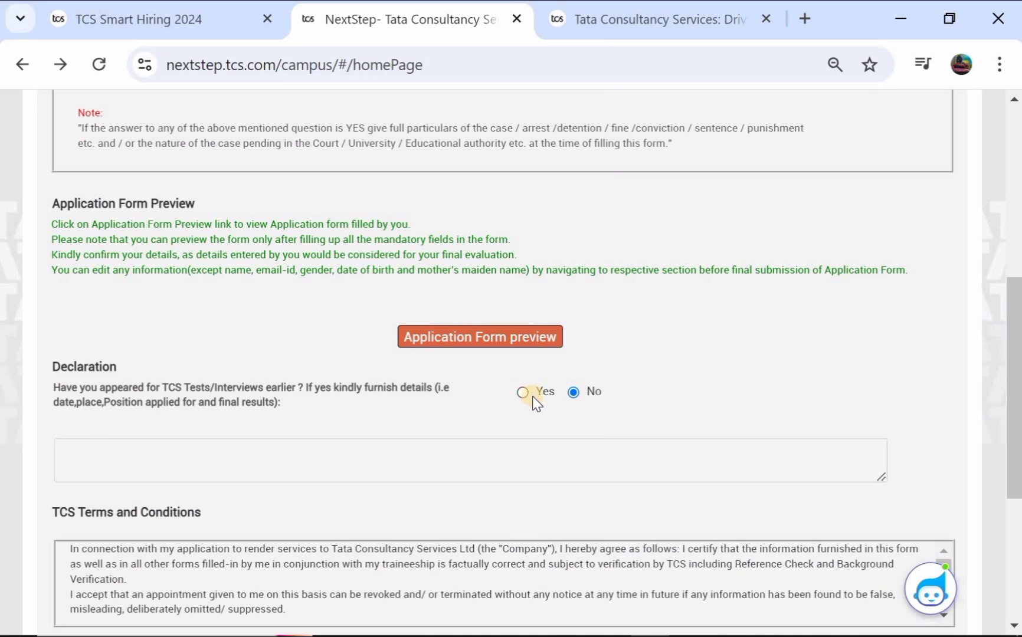
Step: Accept the TCS terms, fill in the place of signing, and submit the application form
{"action": "scroll", "coordinate": [377, 427], "scroll_direction": "down", "scroll_amount": 4}
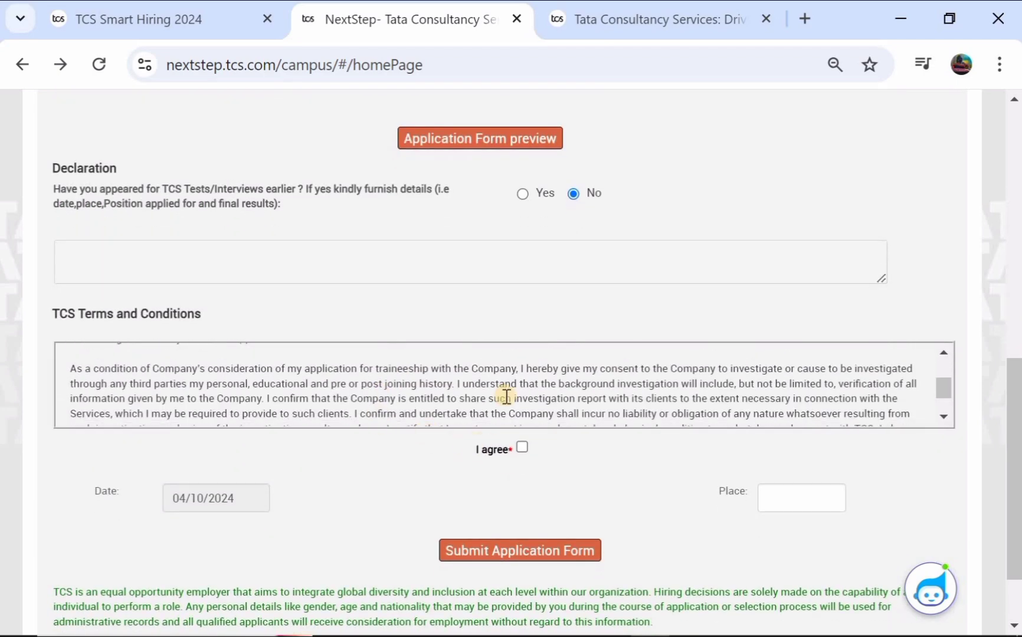
{"action": "left_click", "coordinate": [523, 451]}
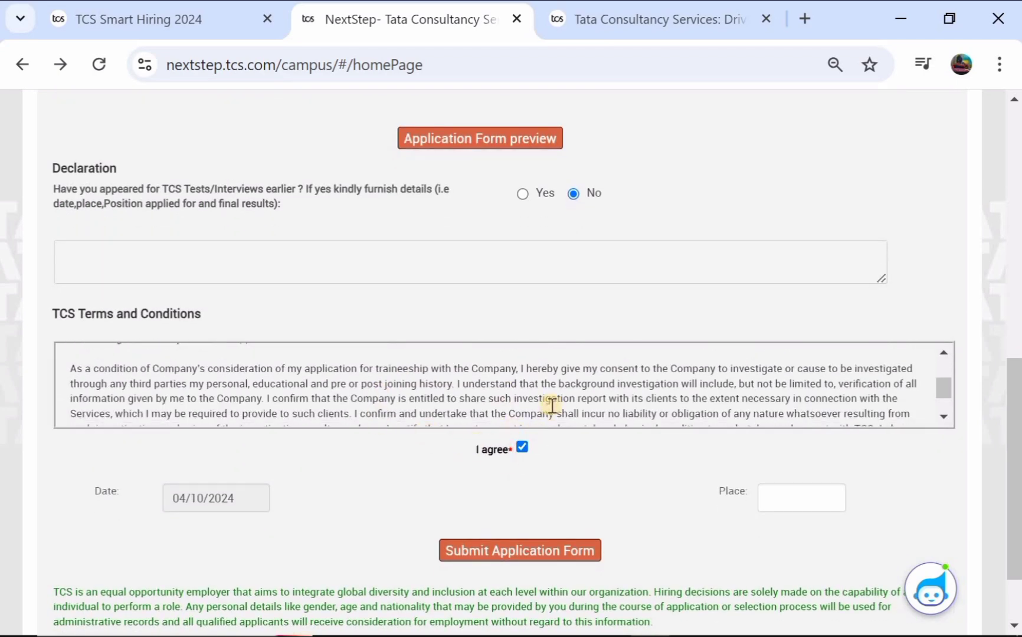
{"action": "scroll", "coordinate": [548, 404], "scroll_direction": "down", "scroll_amount": 3}
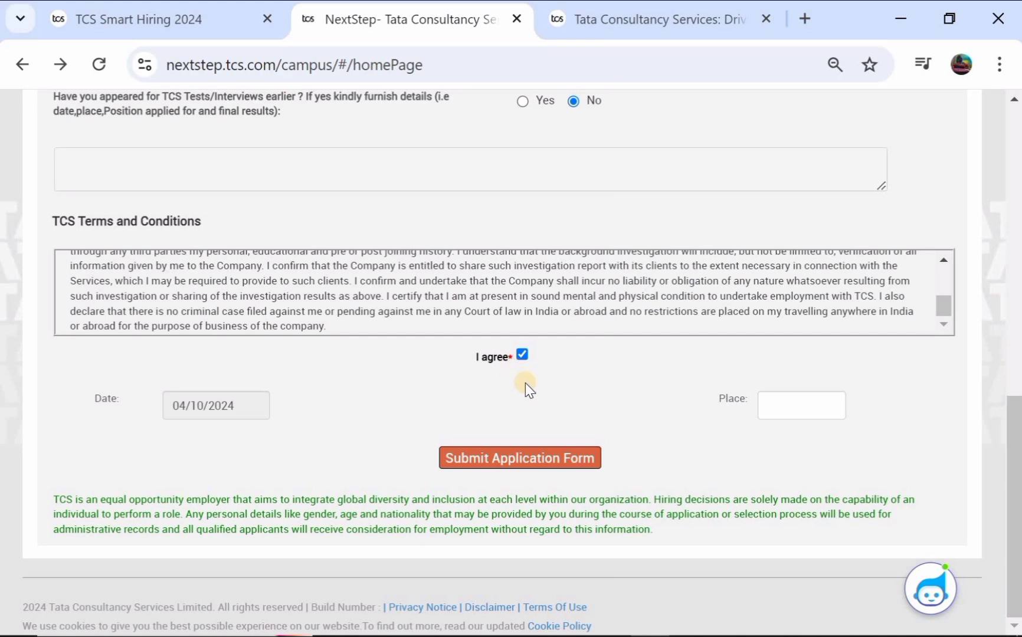
{"action": "left_click", "coordinate": [775, 397]}
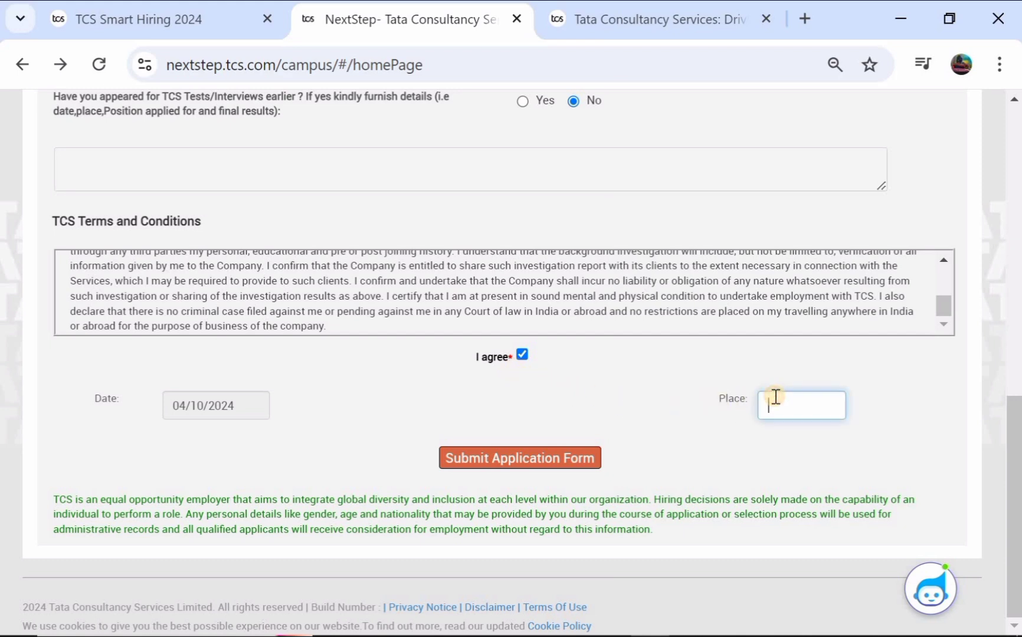
{"action": "type", "text": "M"}
{"action": "key", "text": "BackSpace"}
{"action": "type", "text": "WANGALA"}
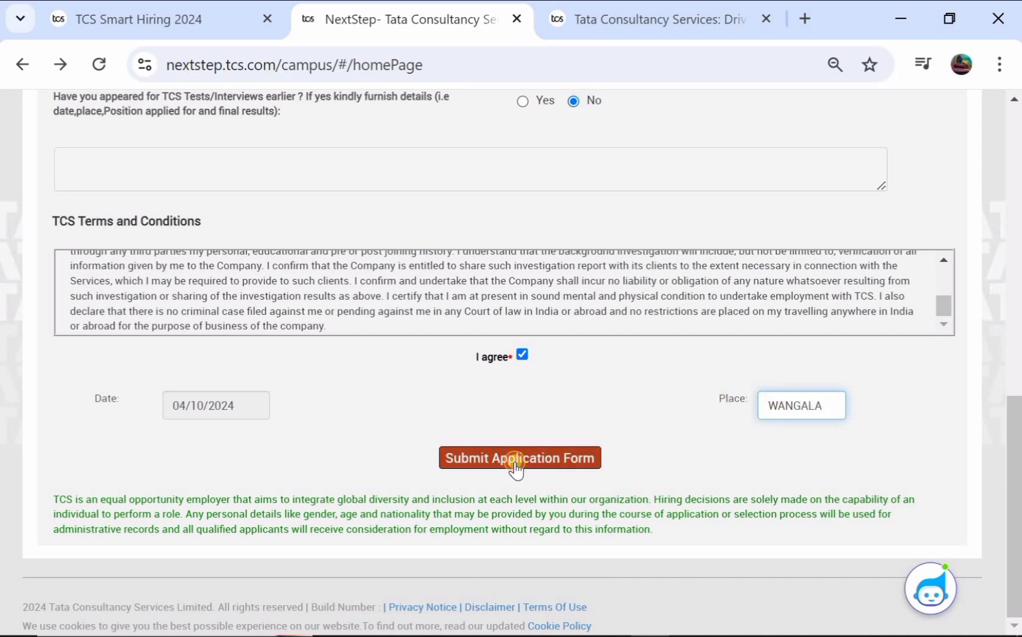
{"action": "left_click", "coordinate": [514, 462]}
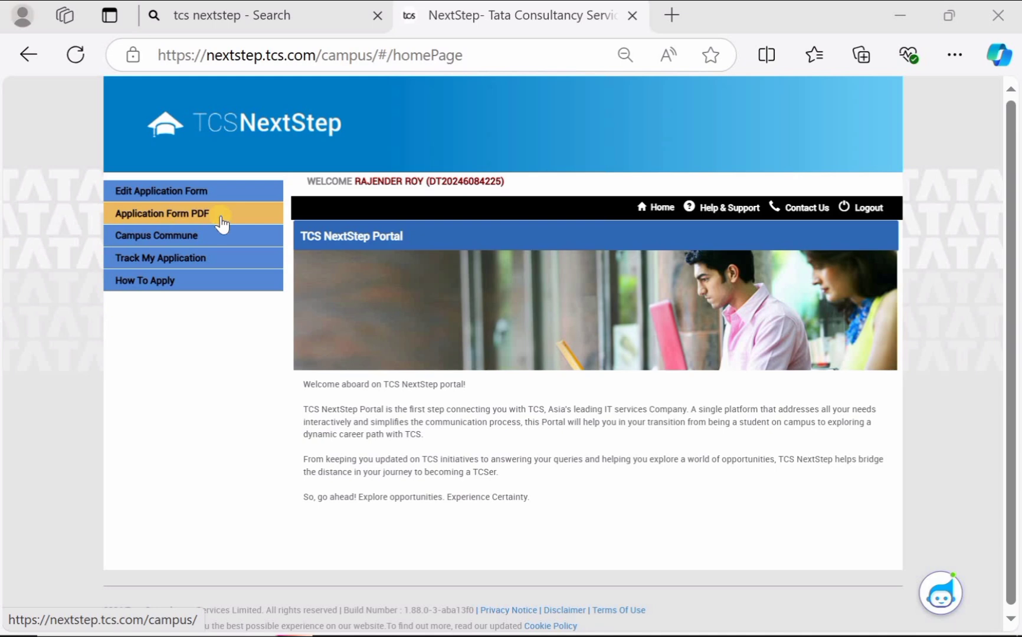
Step: View the application tracking status showing Application Received
{"action": "left_click", "coordinate": [201, 260]}
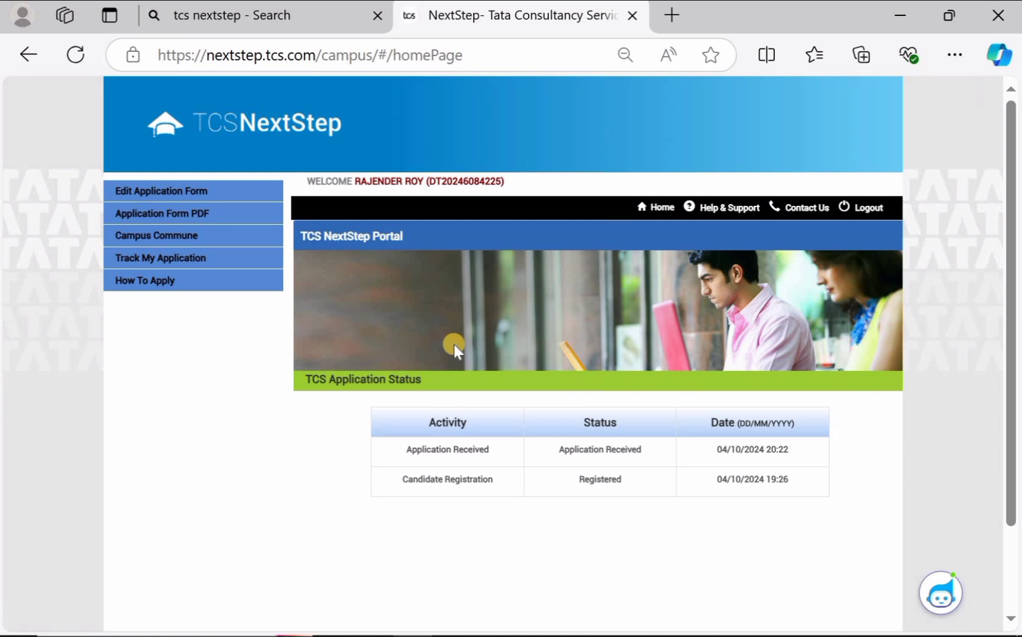
{"action": "scroll", "coordinate": [454, 345], "scroll_direction": "down", "scroll_amount": 1}
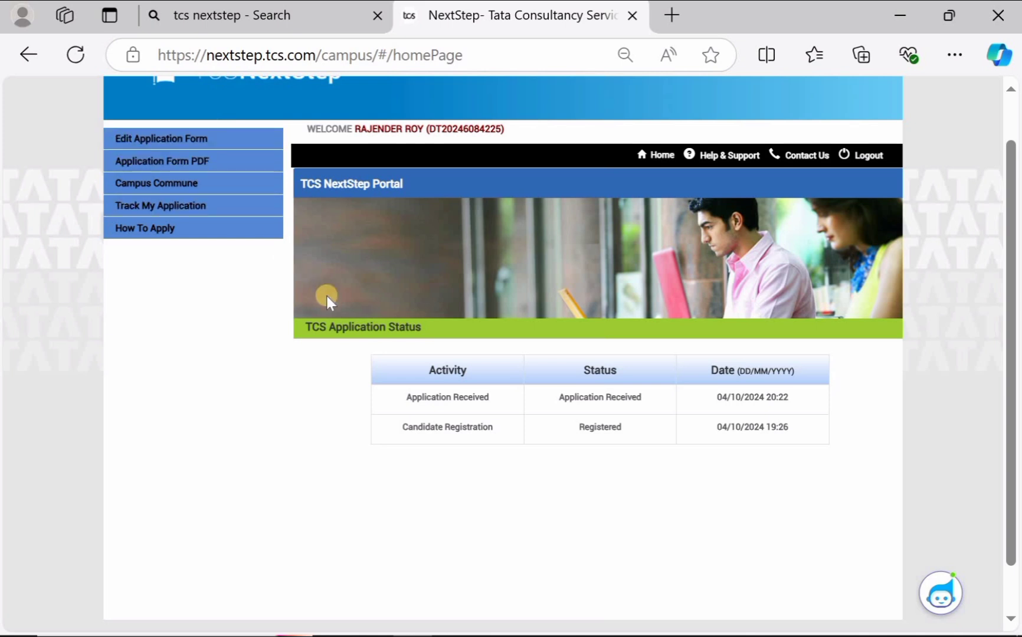
{"action": "scroll", "coordinate": [327, 296], "scroll_direction": "up", "scroll_amount": 1}
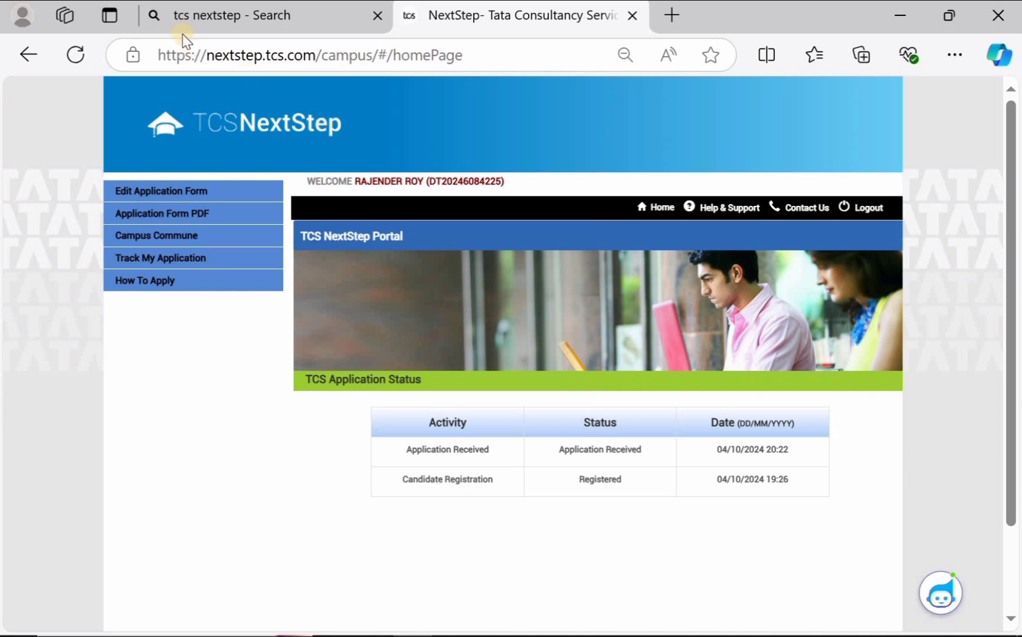
Step: Briefly switch browser tabs, then open the Campus Commune page from the left menu
{"action": "left_click", "coordinate": [236, 23]}
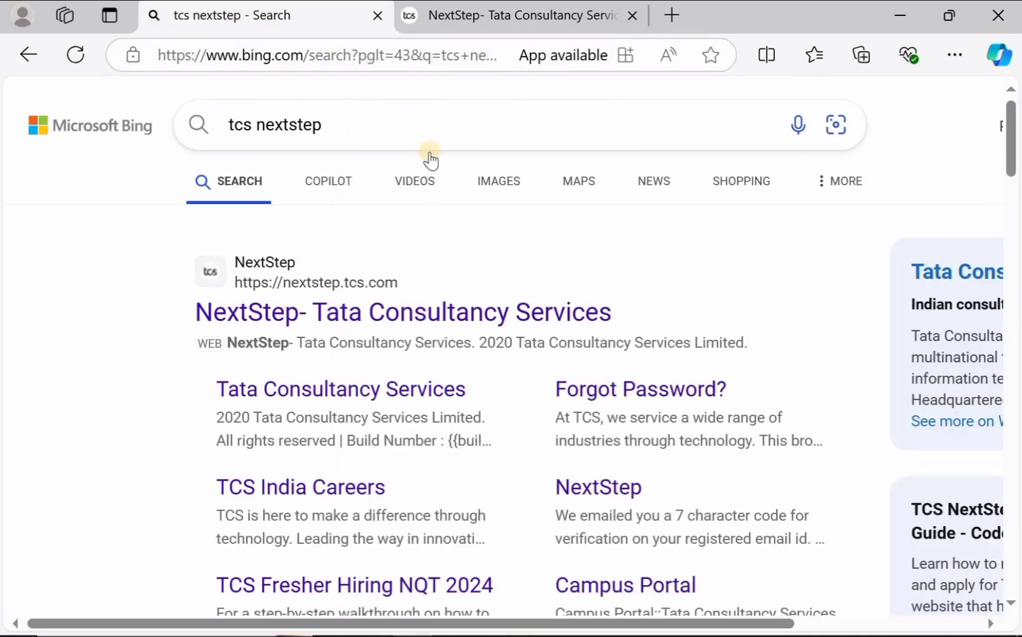
{"action": "left_click", "coordinate": [540, 15]}
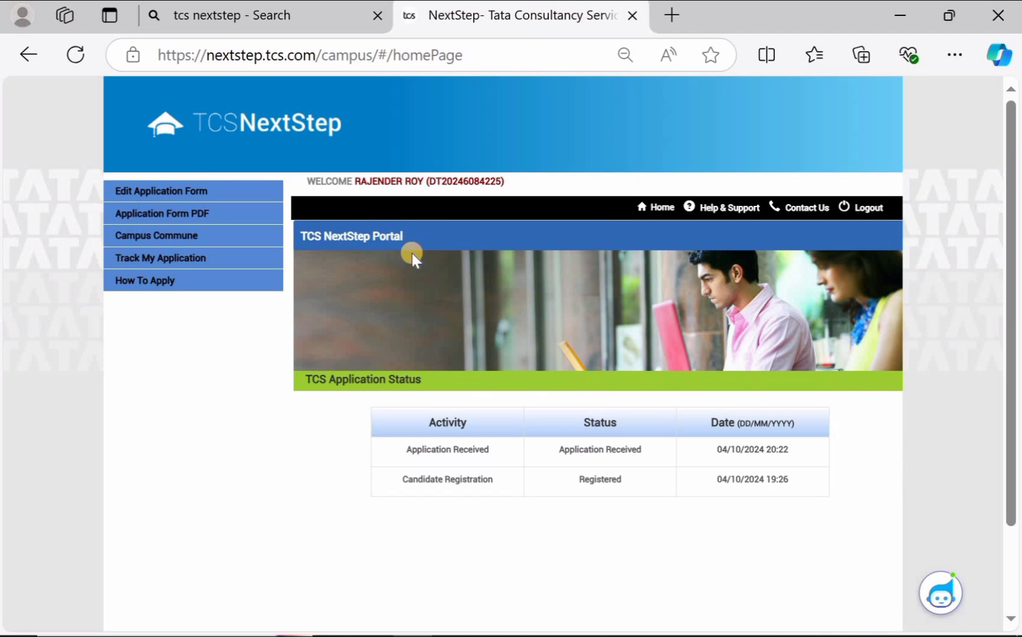
{"action": "left_click", "coordinate": [216, 237]}
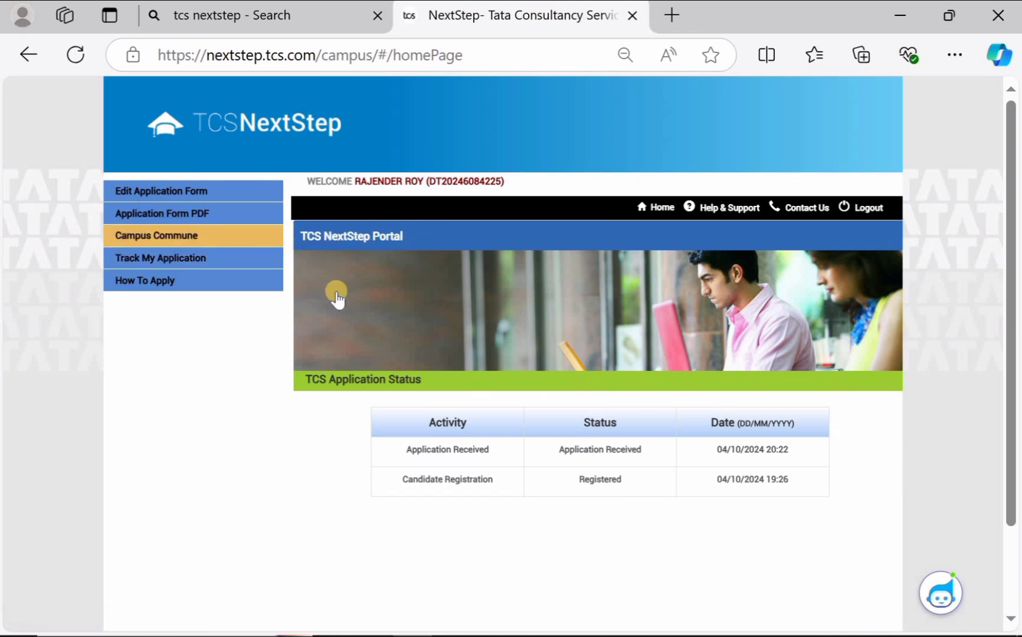
{"action": "scroll", "coordinate": [337, 299], "scroll_direction": "down", "scroll_amount": 1}
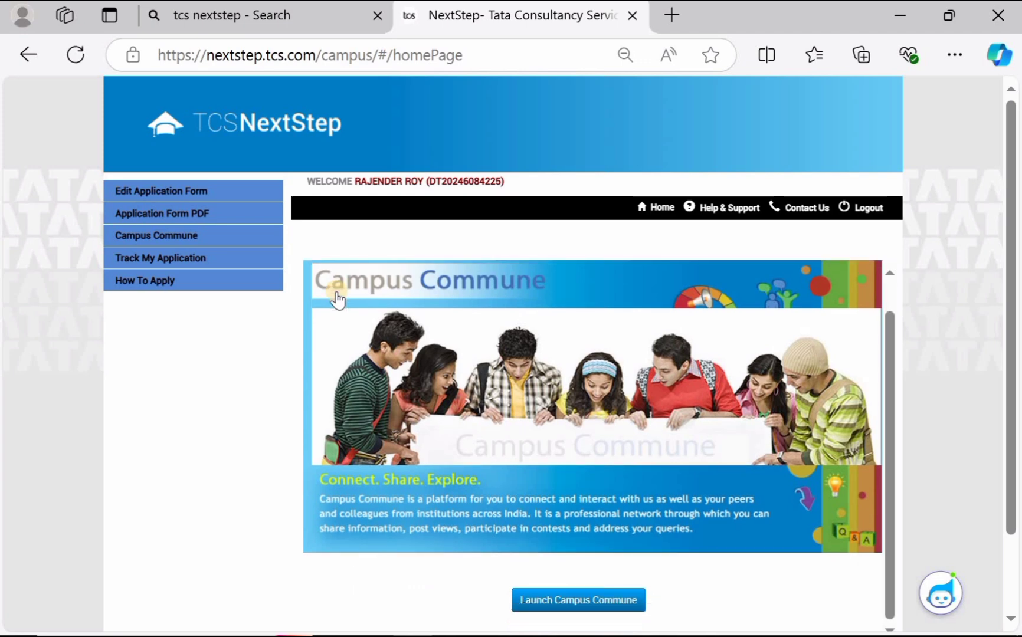